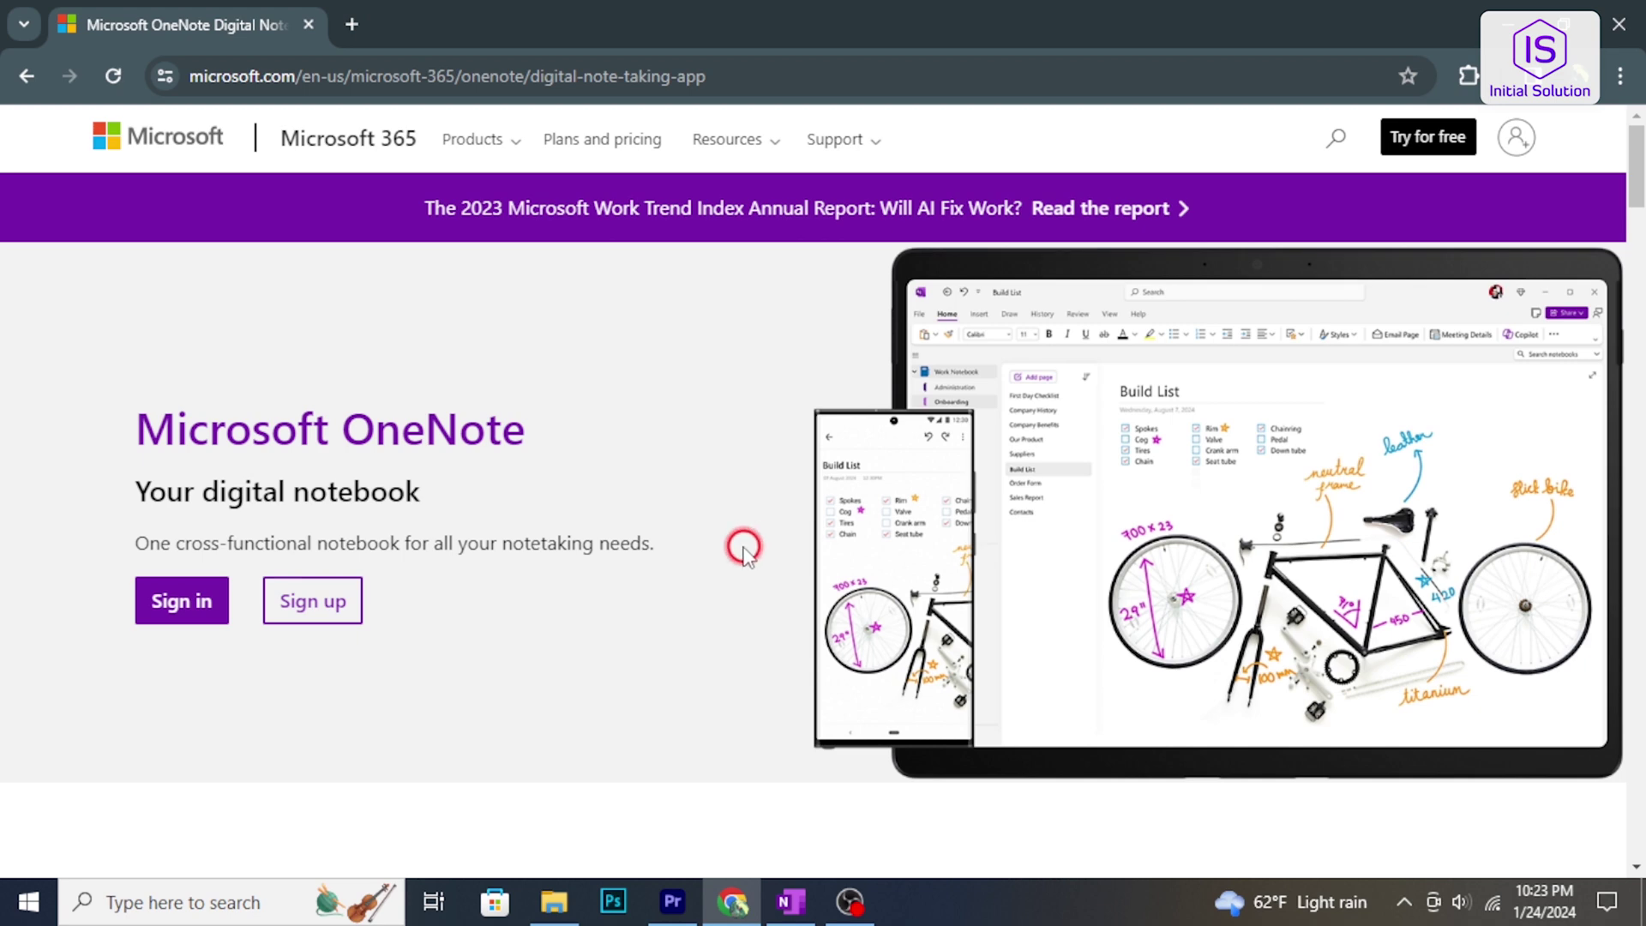
Step: Scroll down through the current Chrome page and back up again
scroll(603, 561, "down", 1)
scroll(602, 562, "down", 1)
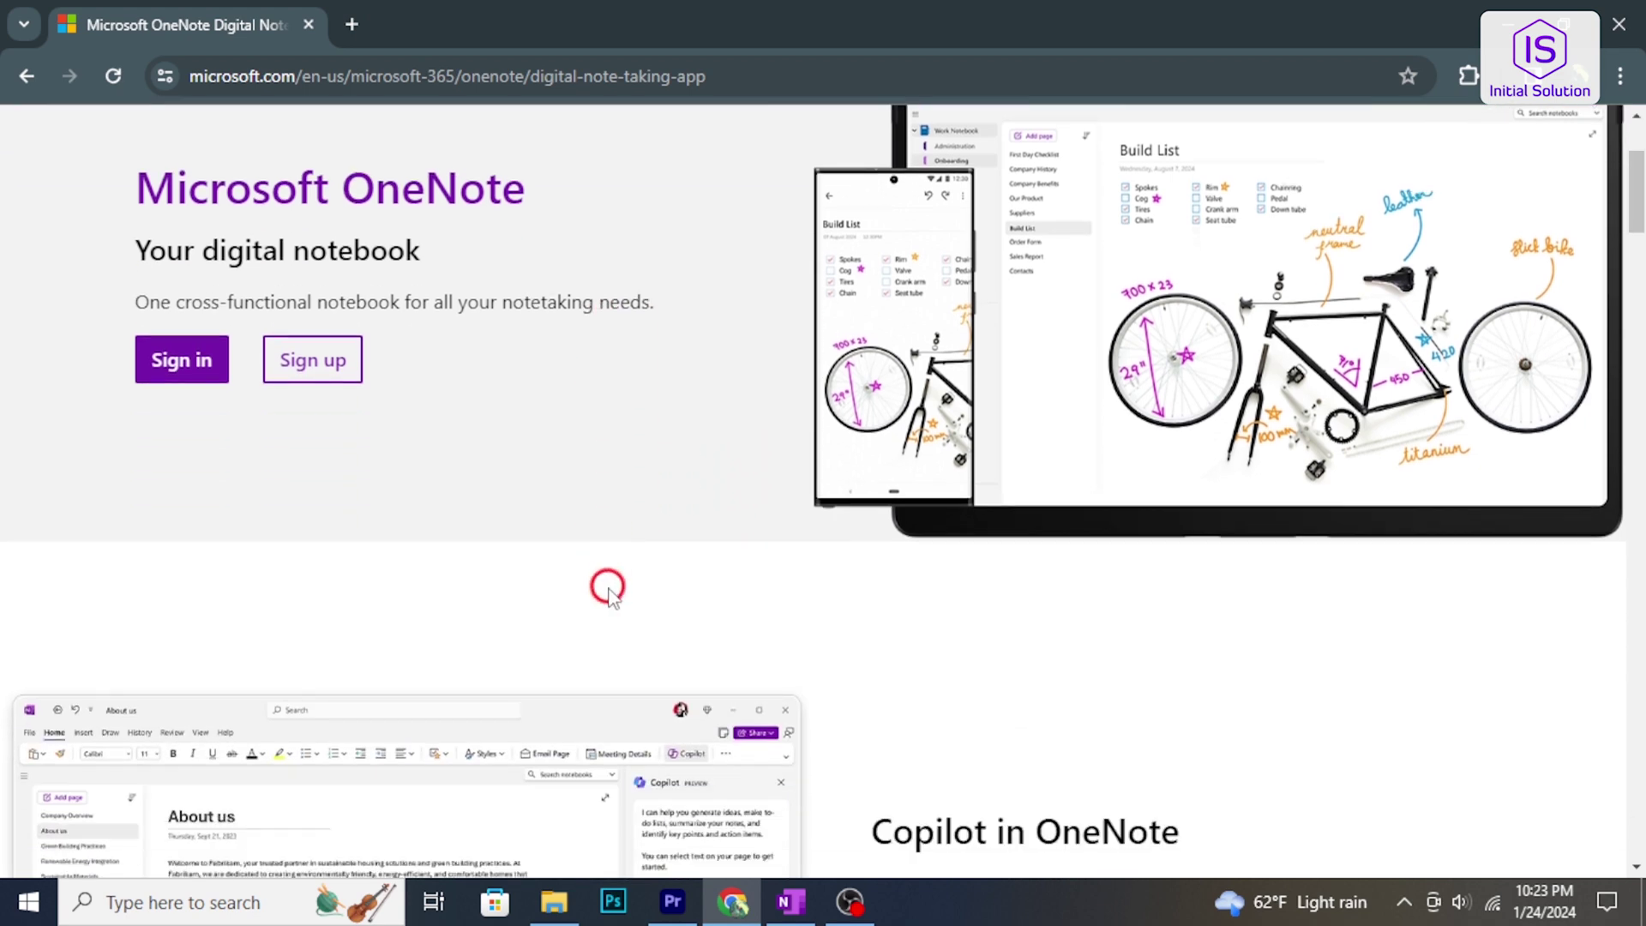
scroll(609, 583, "down", 1)
scroll(948, 679, "down", 1)
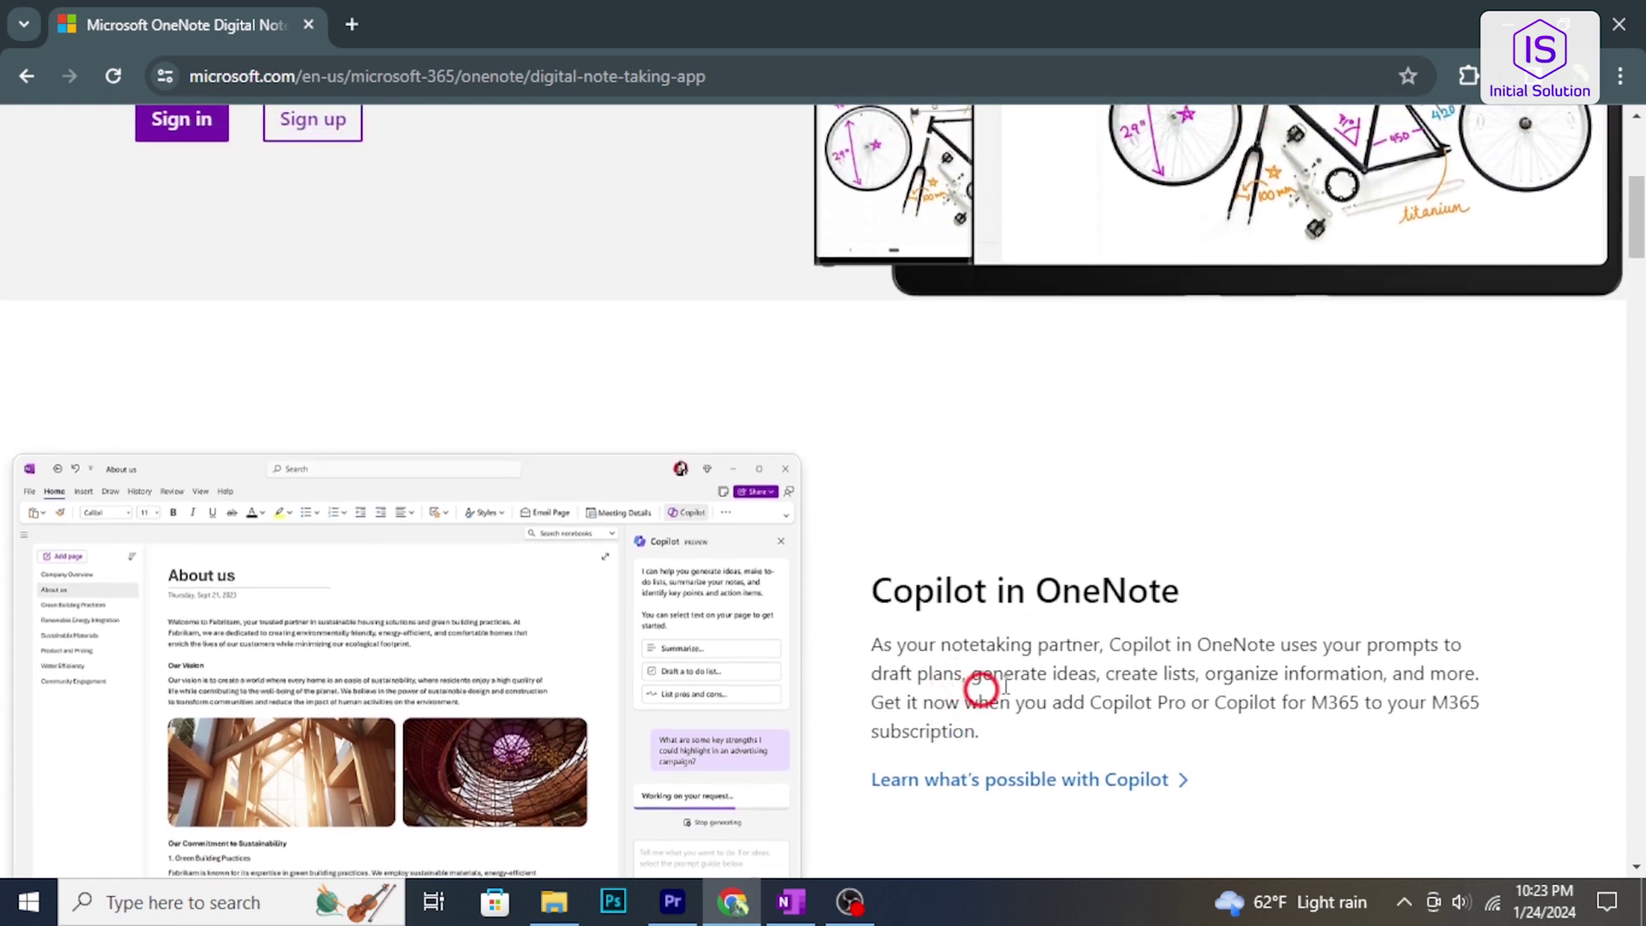
scroll(1060, 671, "down", 1)
scroll(1046, 686, "down", 3)
scroll(934, 746, "down", 2)
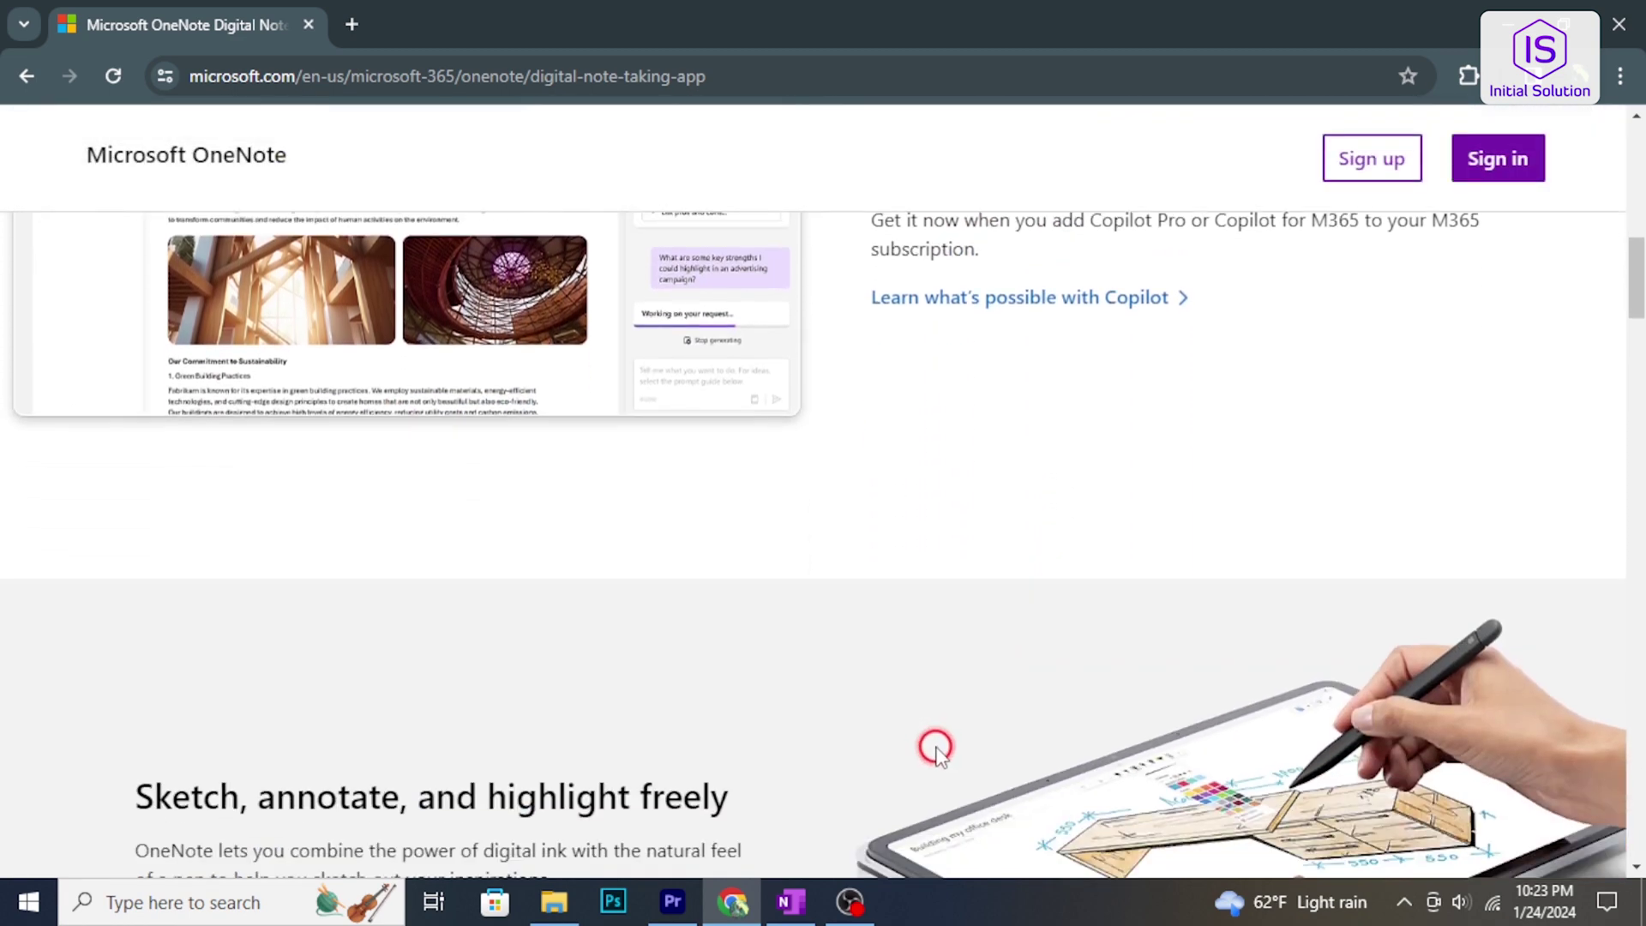
scroll(926, 748, "down", 1)
scroll(924, 748, "down", 1)
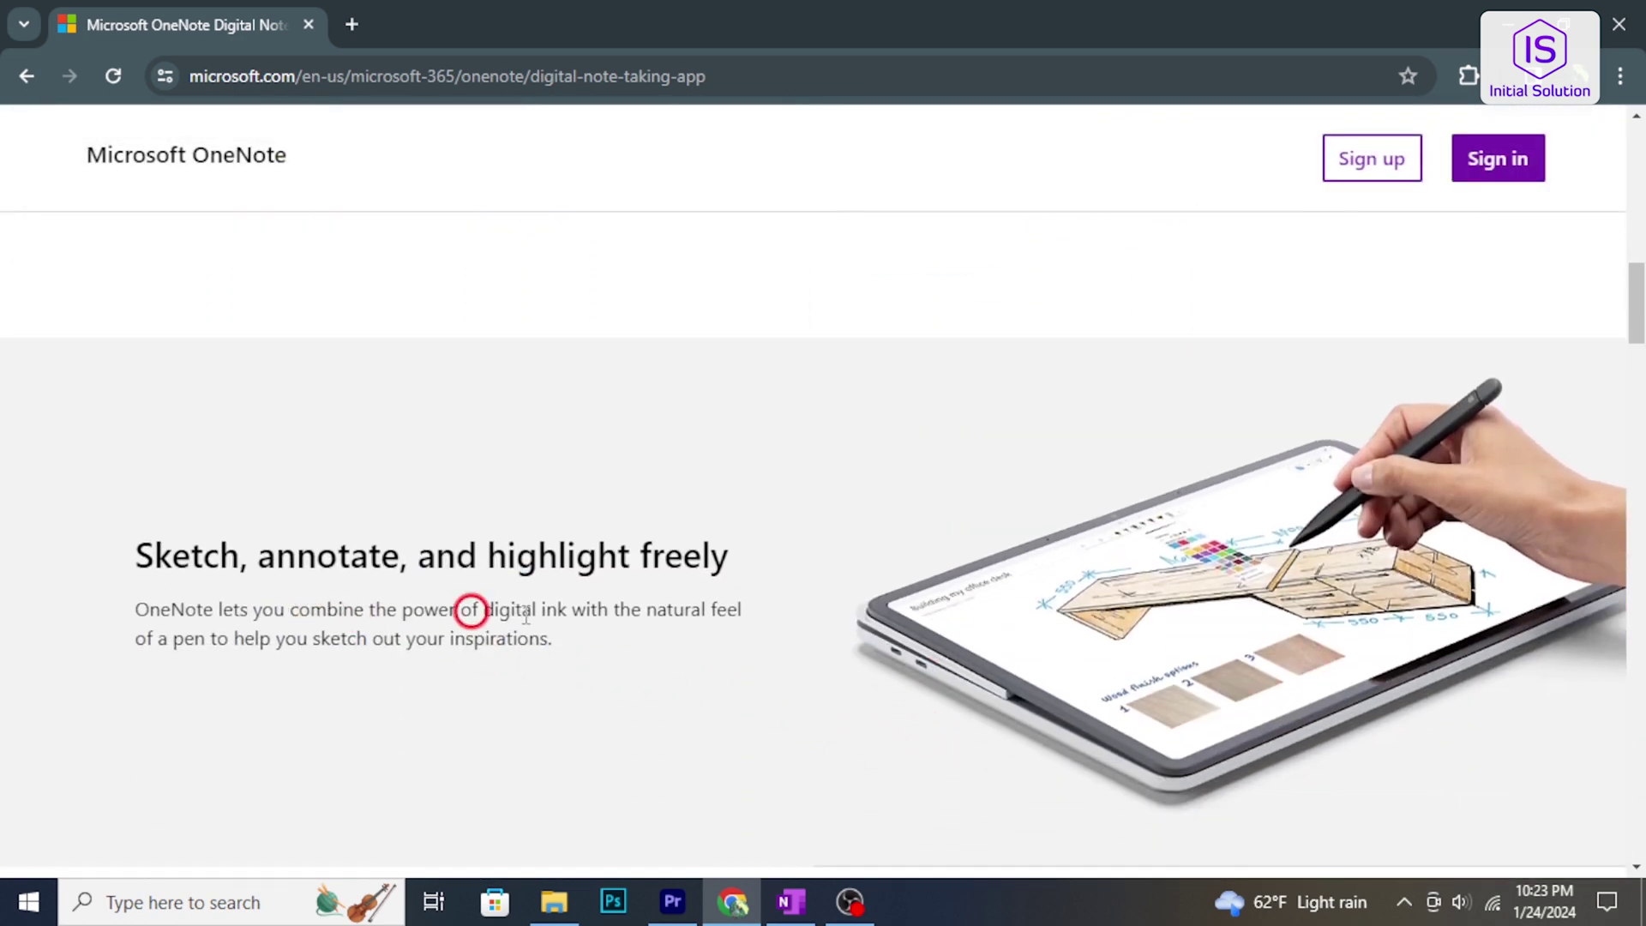
scroll(728, 620, "down", 1)
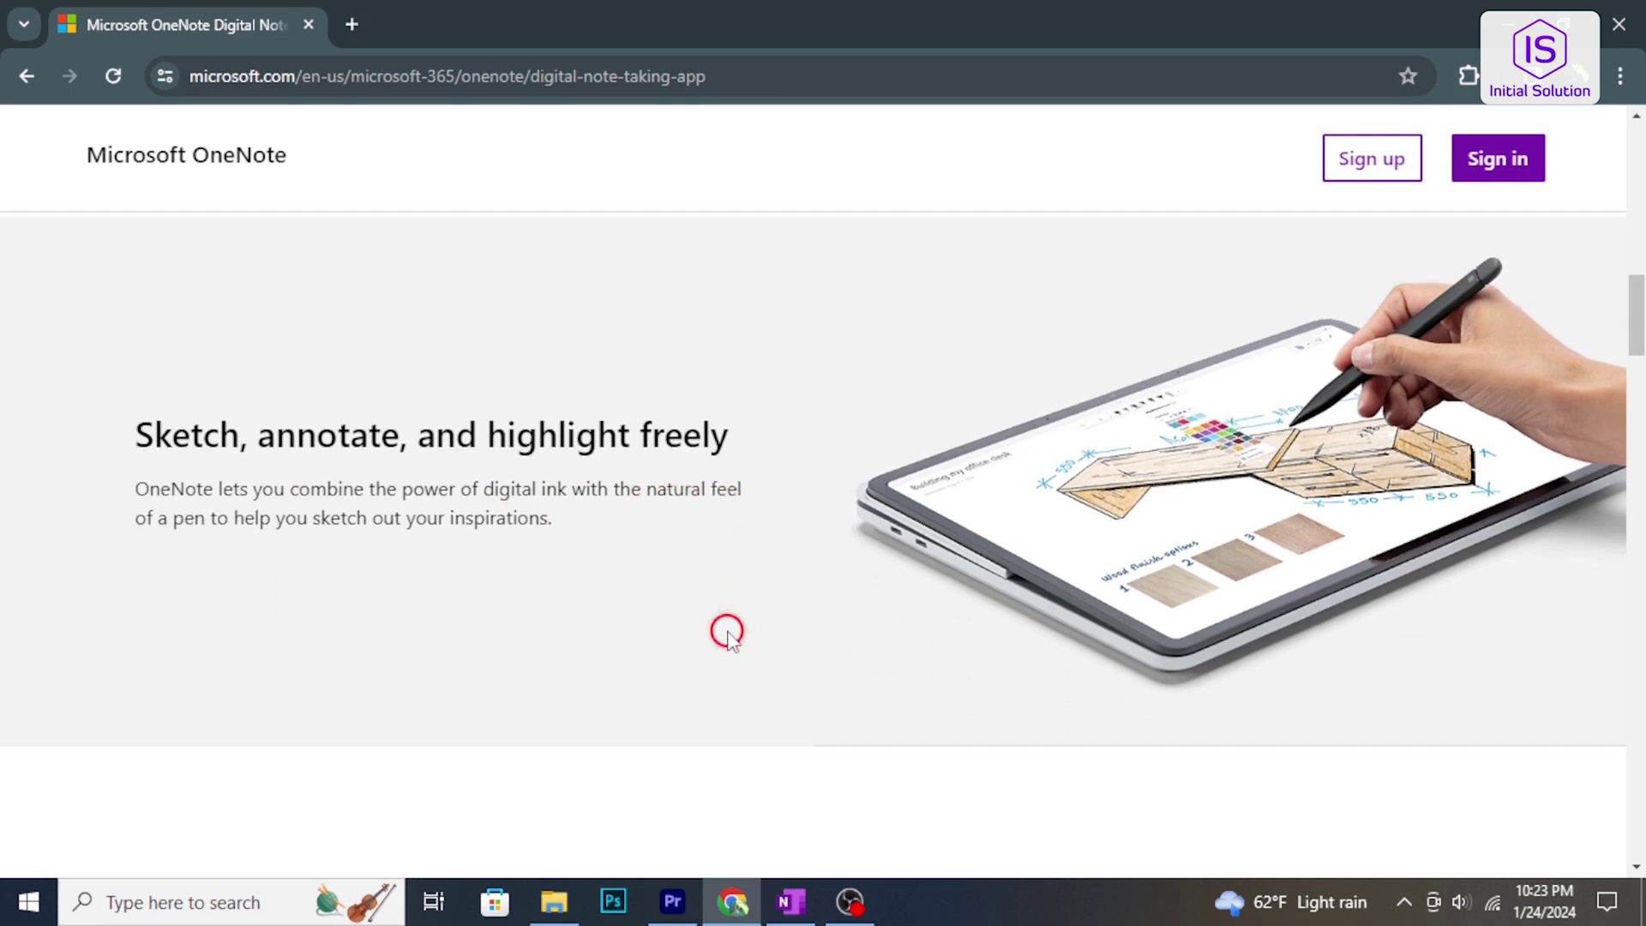
scroll(724, 626, "up", 2)
scroll(707, 633, "up", 1)
scroll(706, 642, "up", 2)
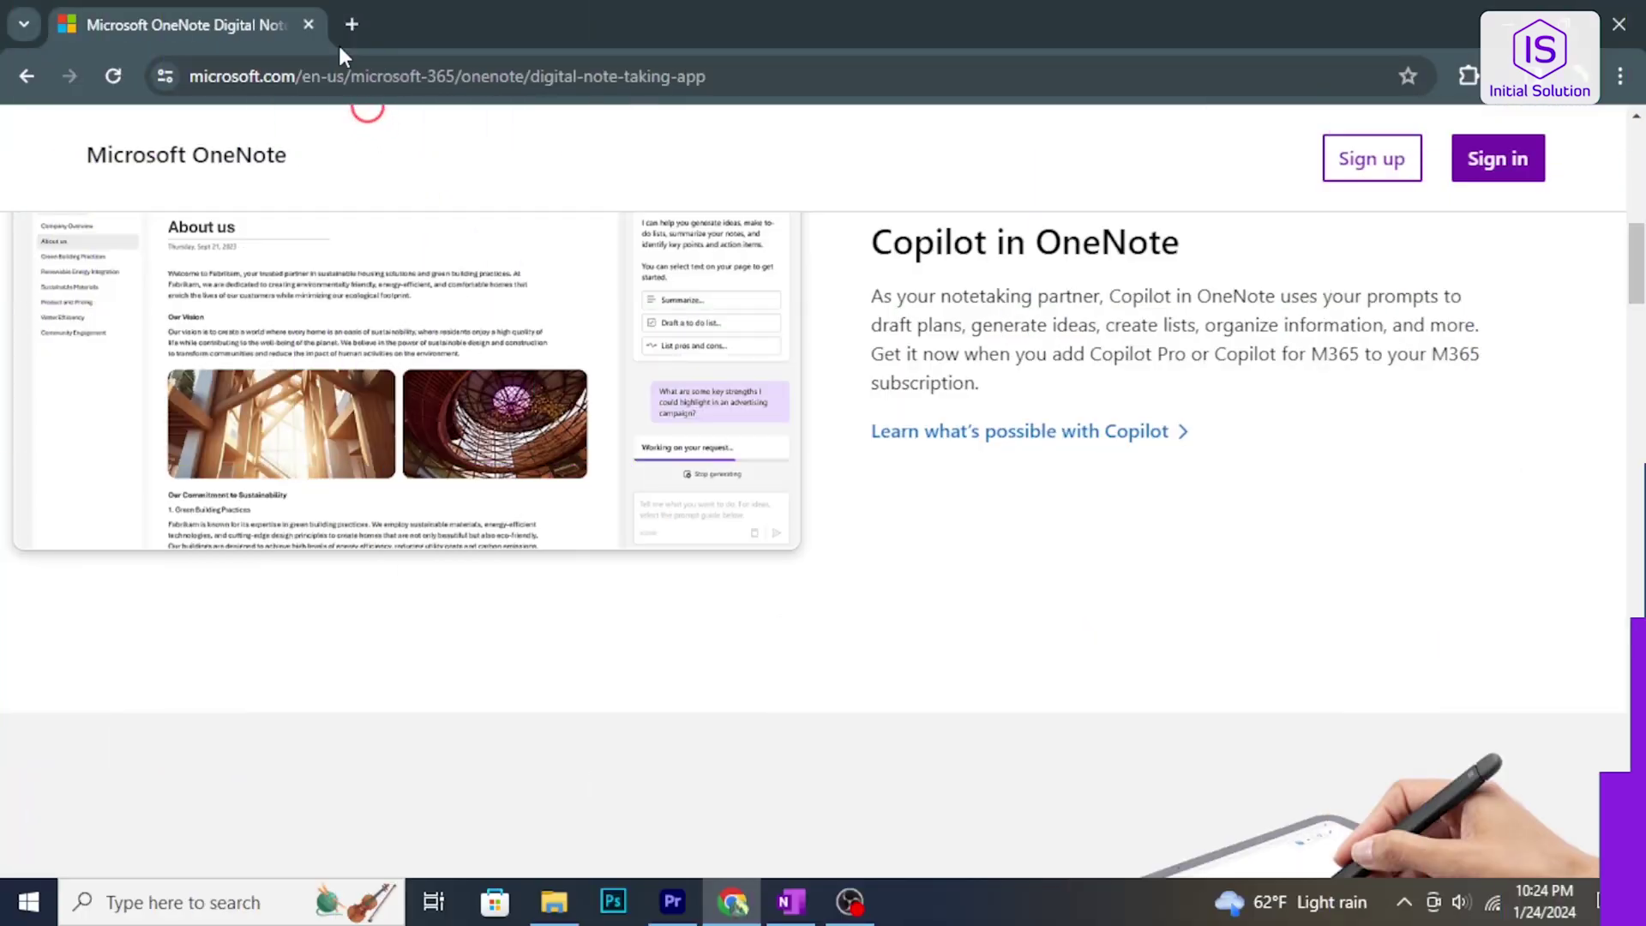
Step: Search 'microsoft onenote' in a new tab, follow the first result and sign in
left_click(350, 22)
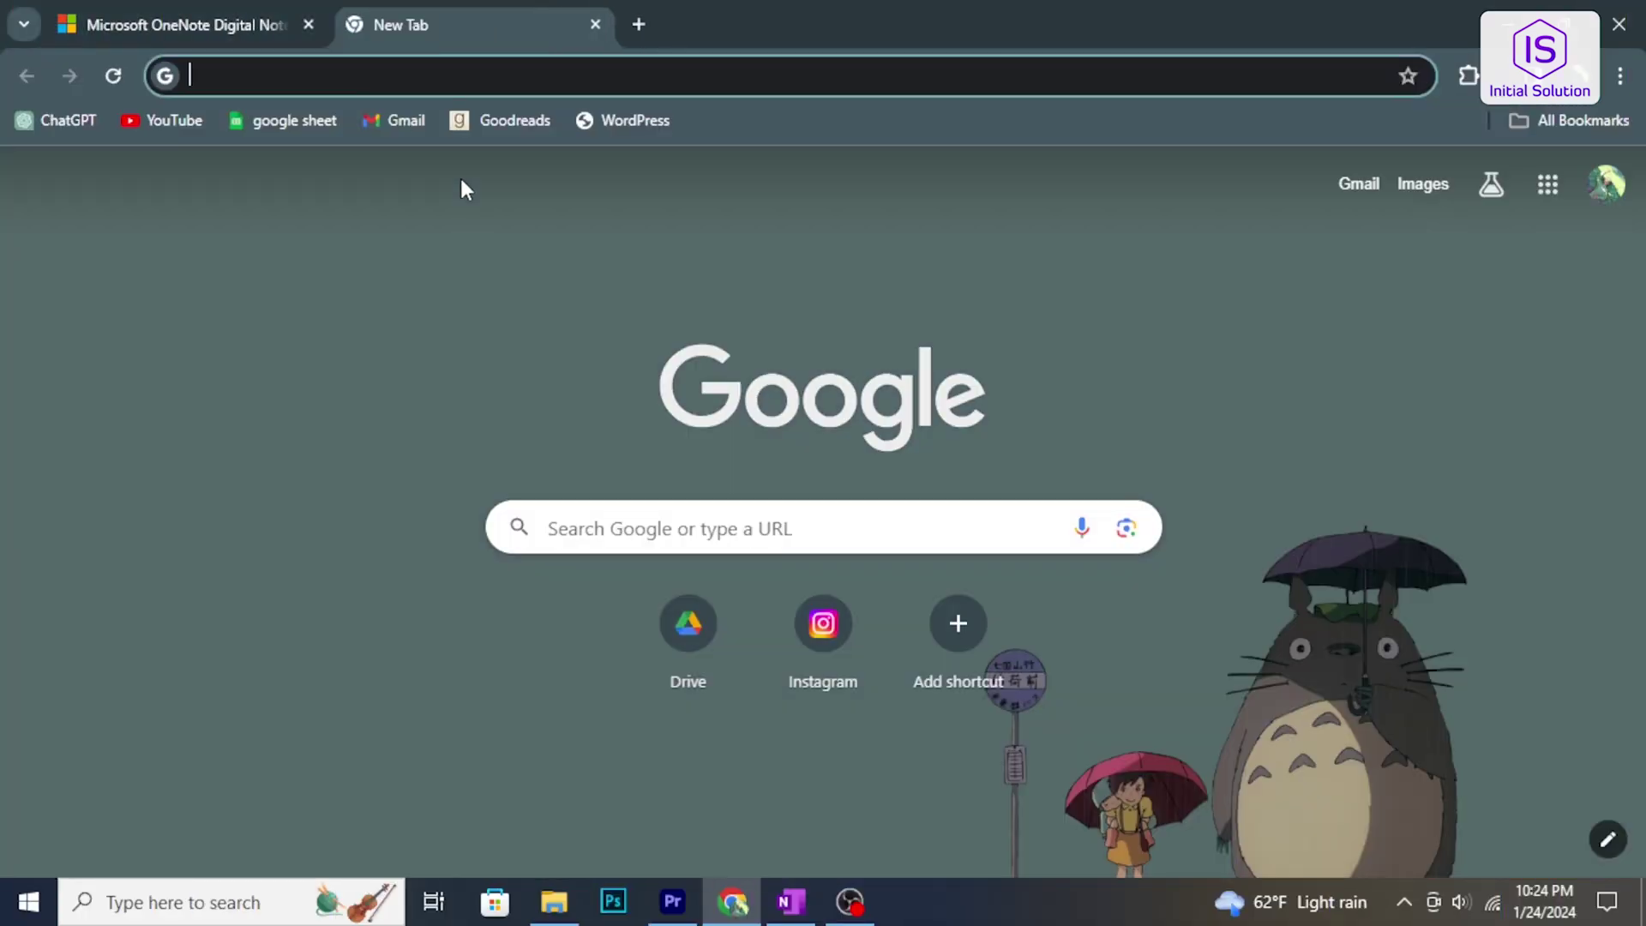
type("microsoft ")
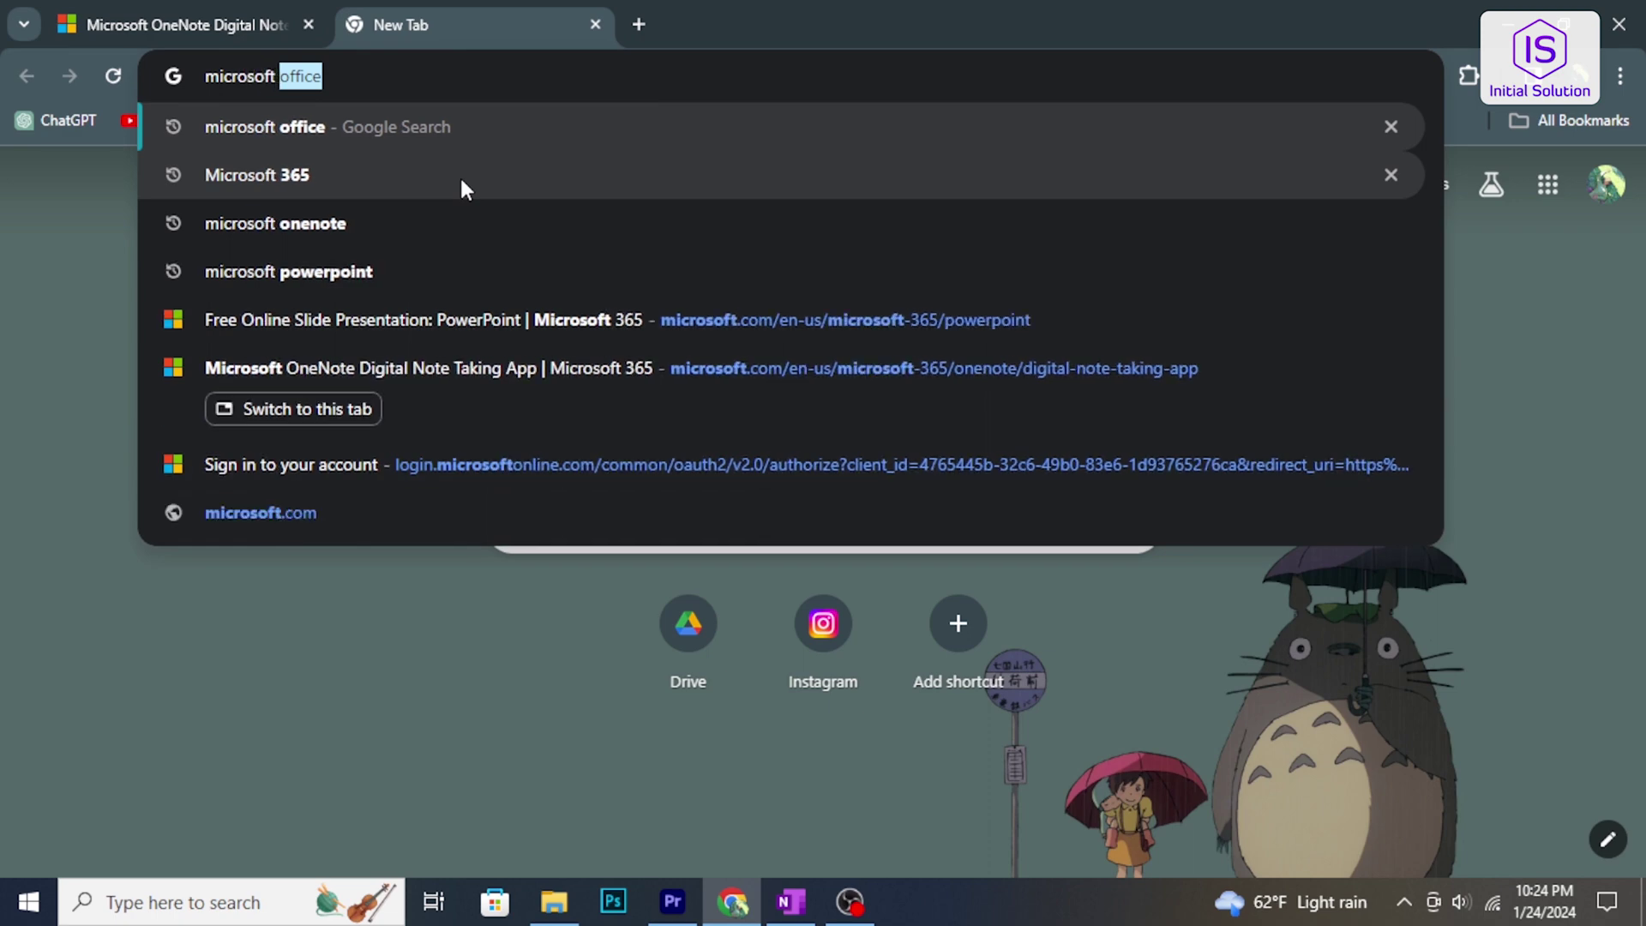
type("onen")
key("Return")
left_click(383, 409)
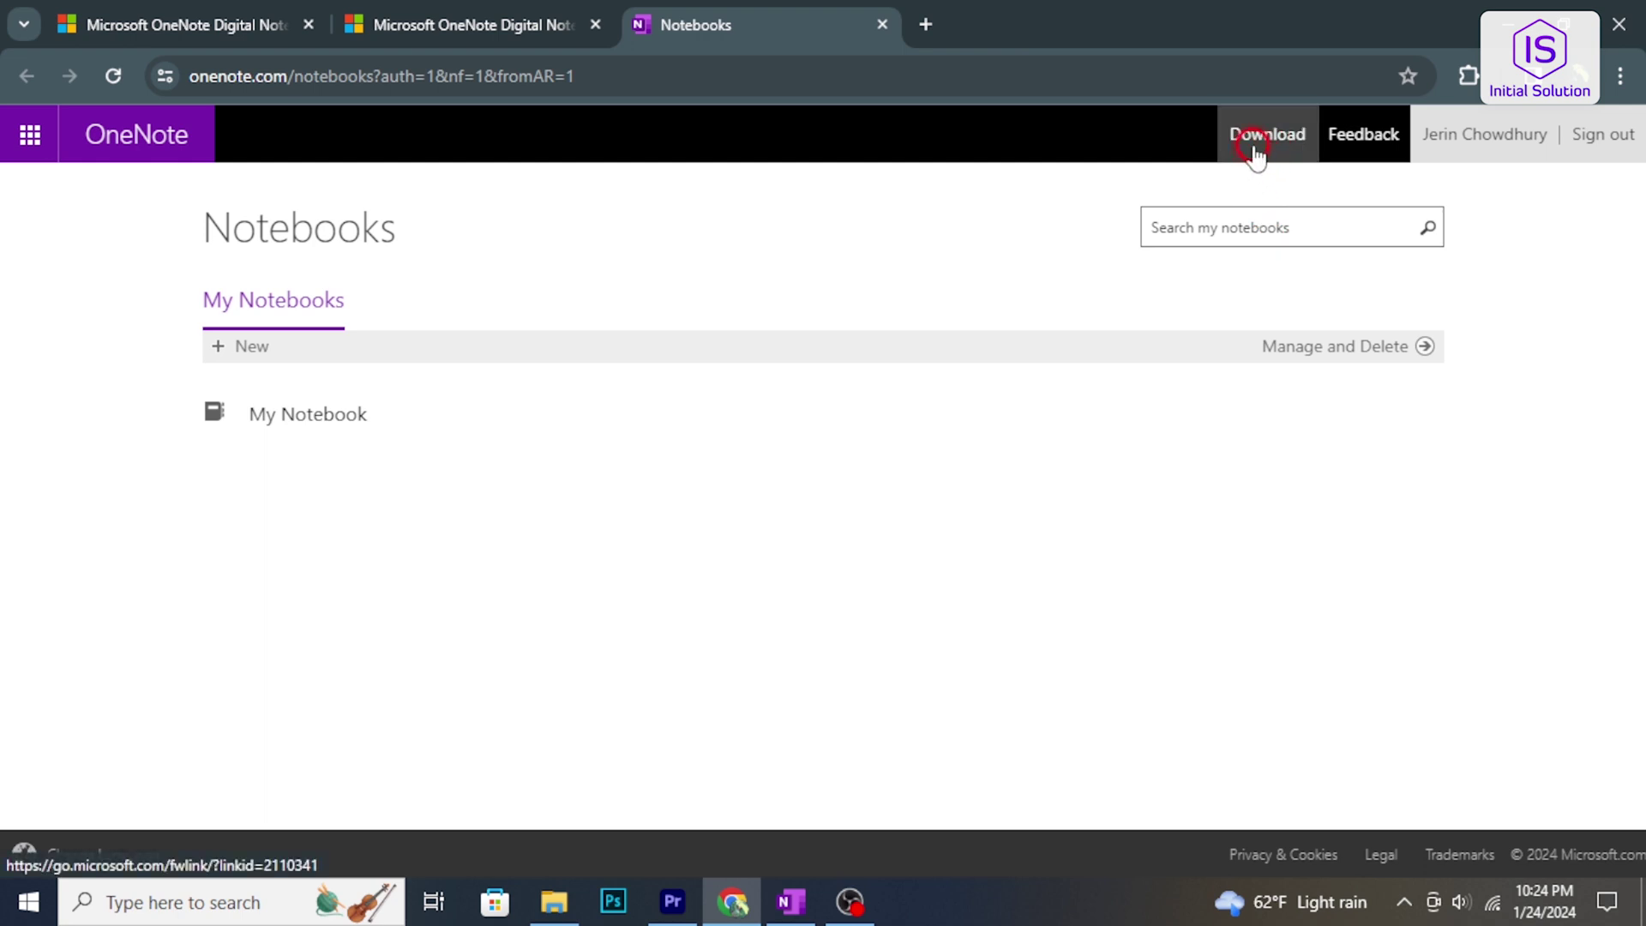
left_click(1252, 150)
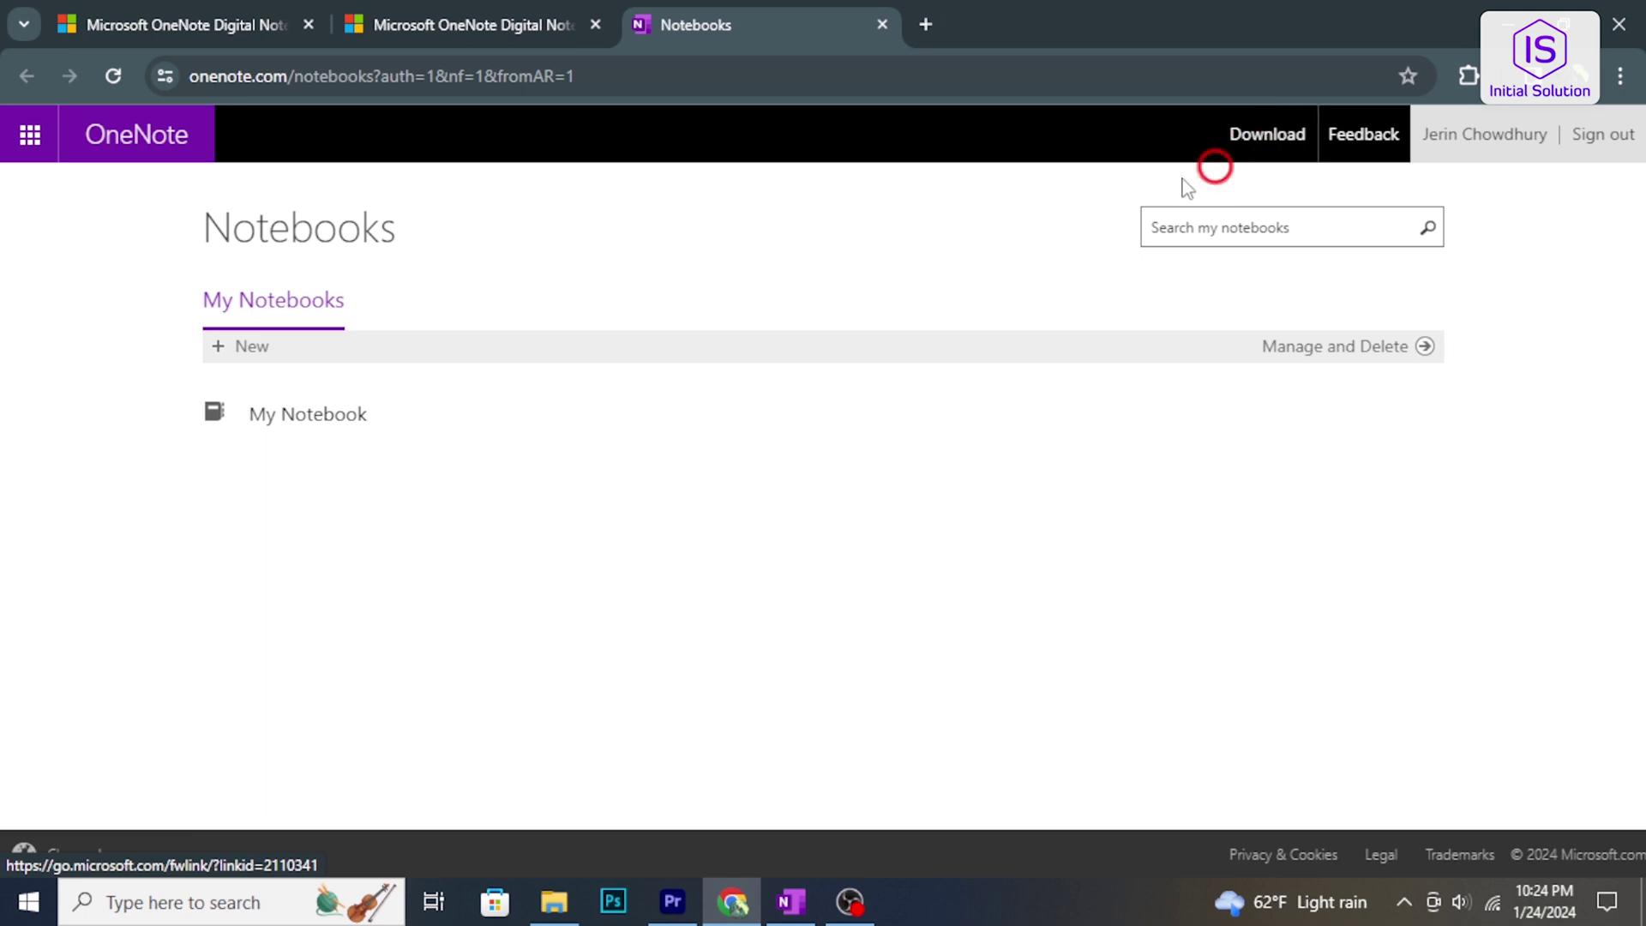
Step: In the OneNote desktop app, create a new local notebook named 'notebook' via File > New
left_click(786, 883)
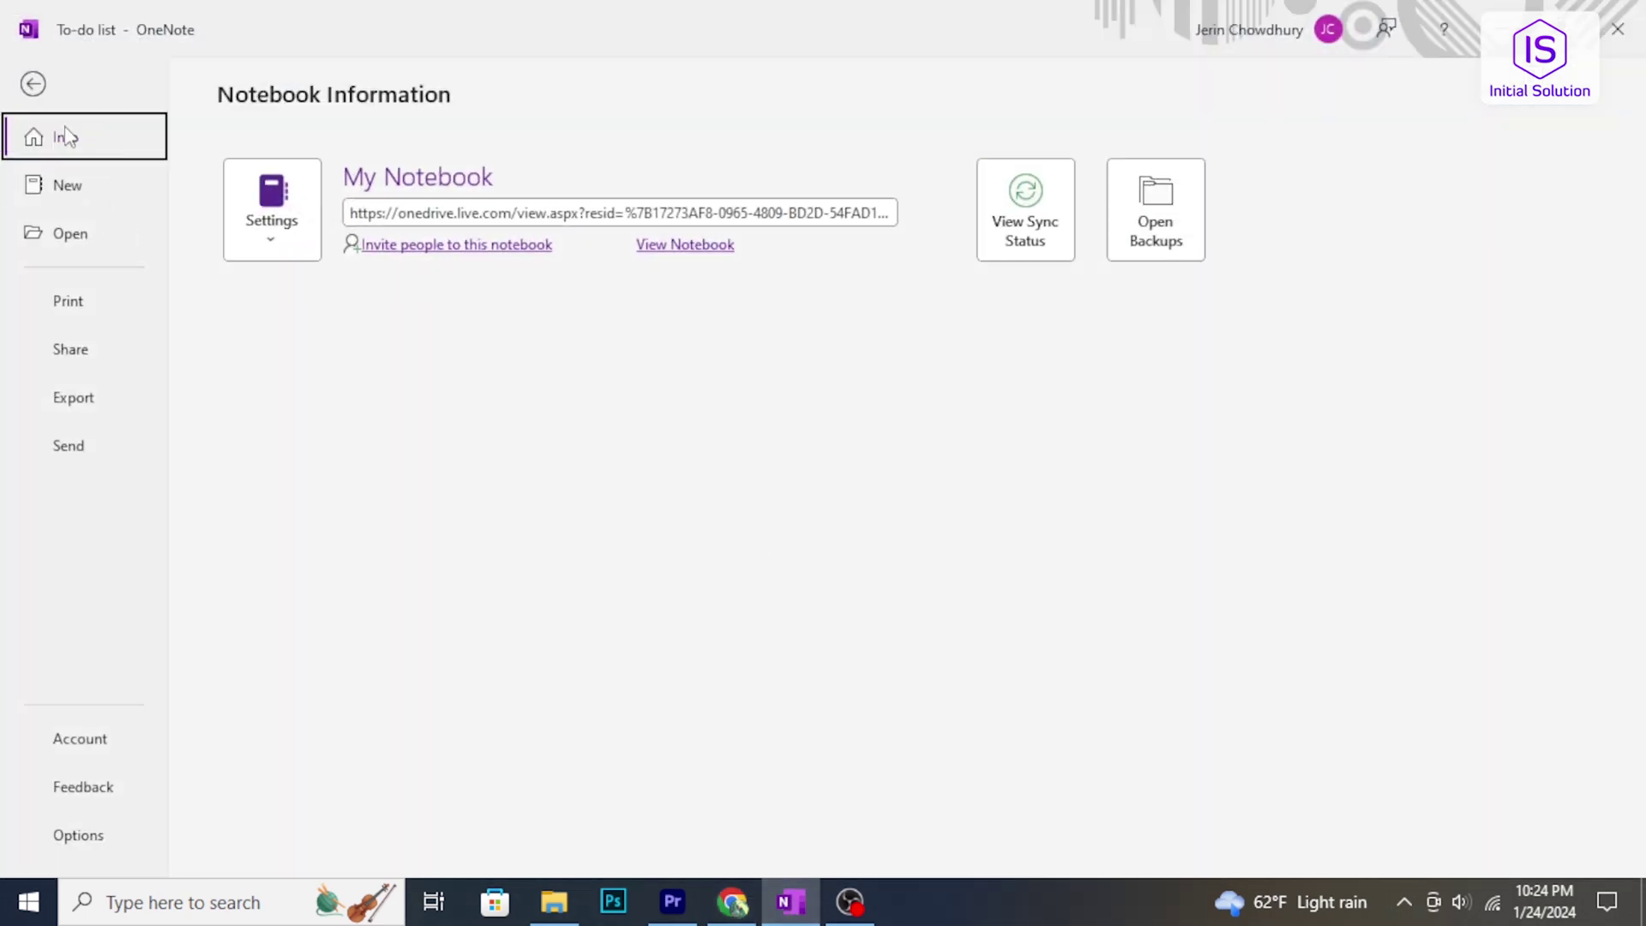
left_click(34, 84)
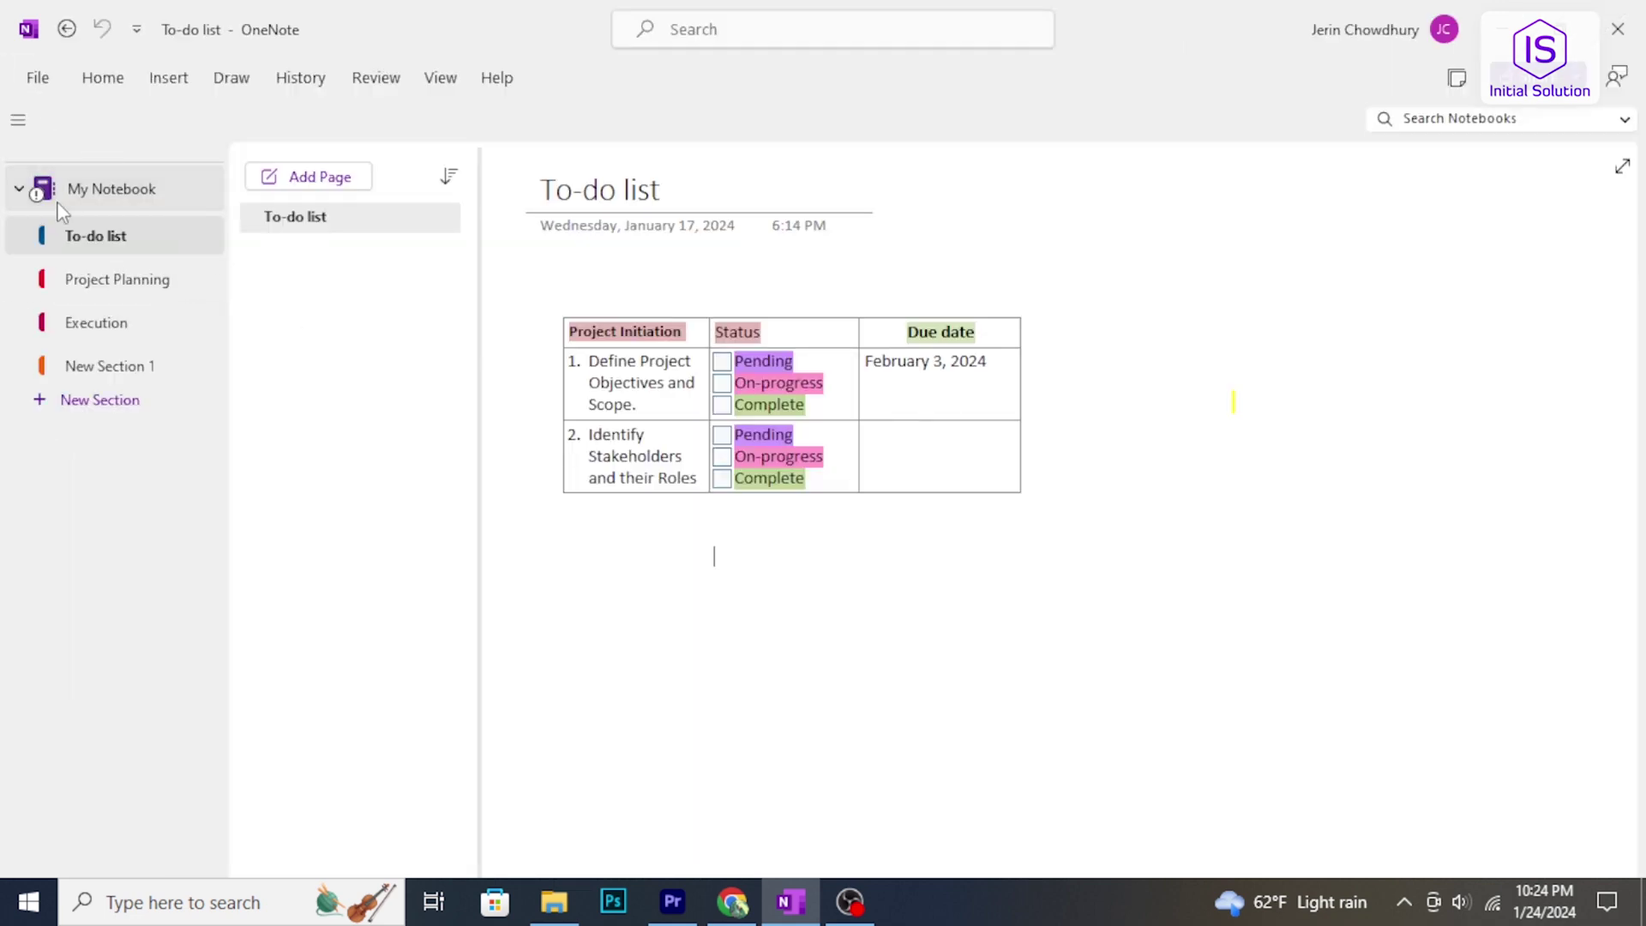
left_click(34, 192)
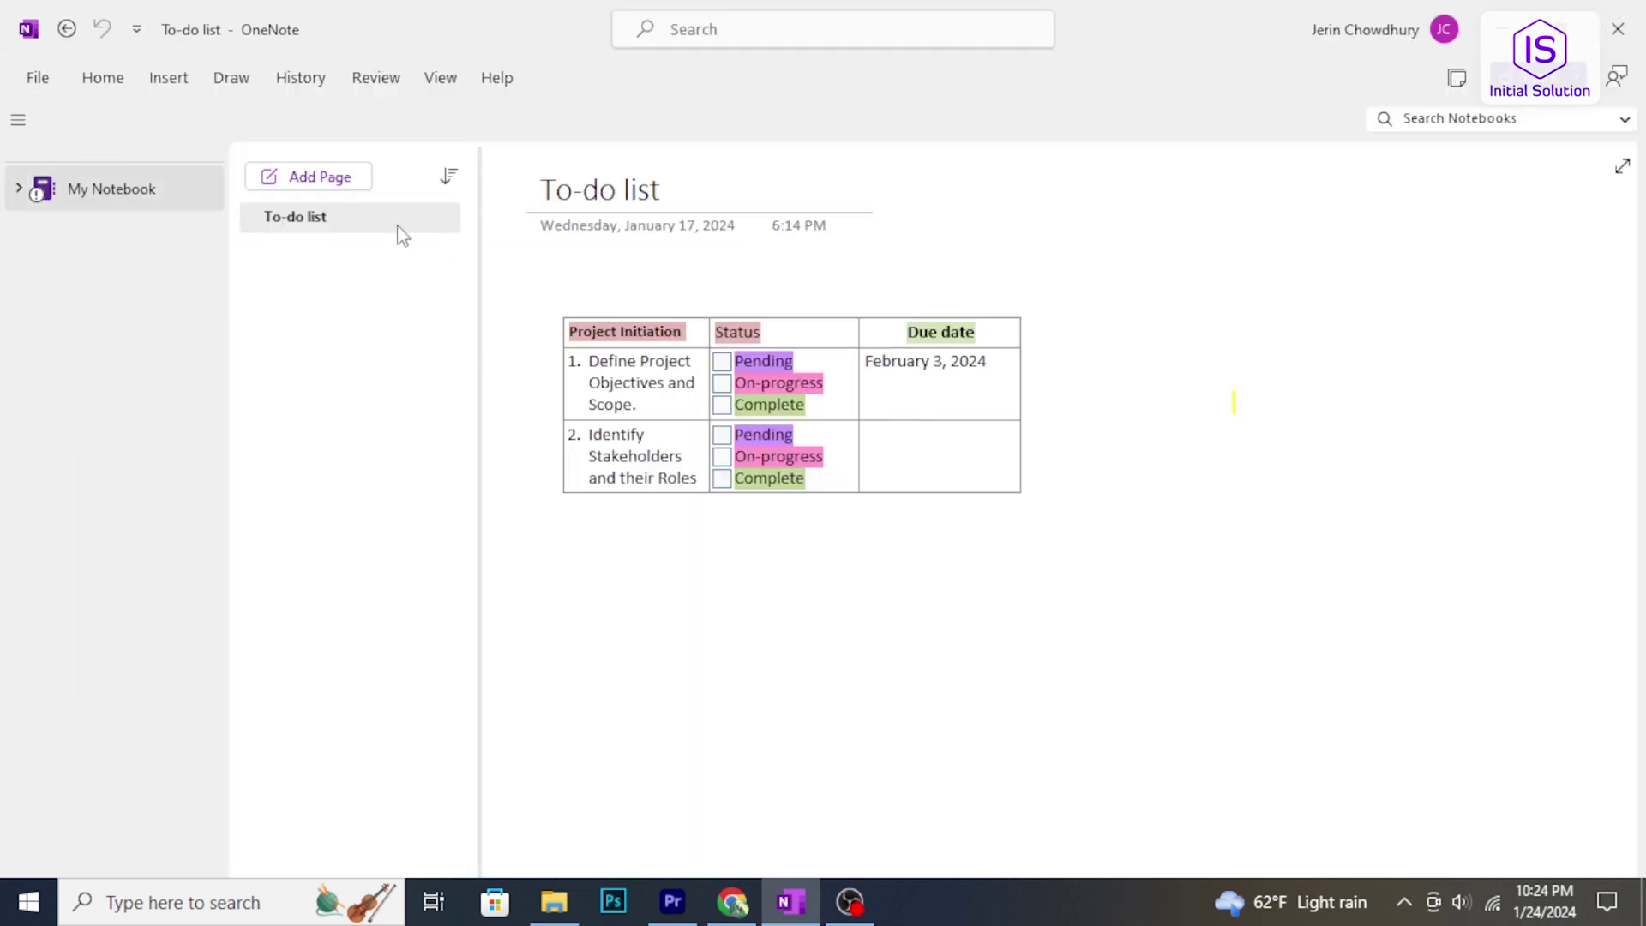
left_click(38, 79)
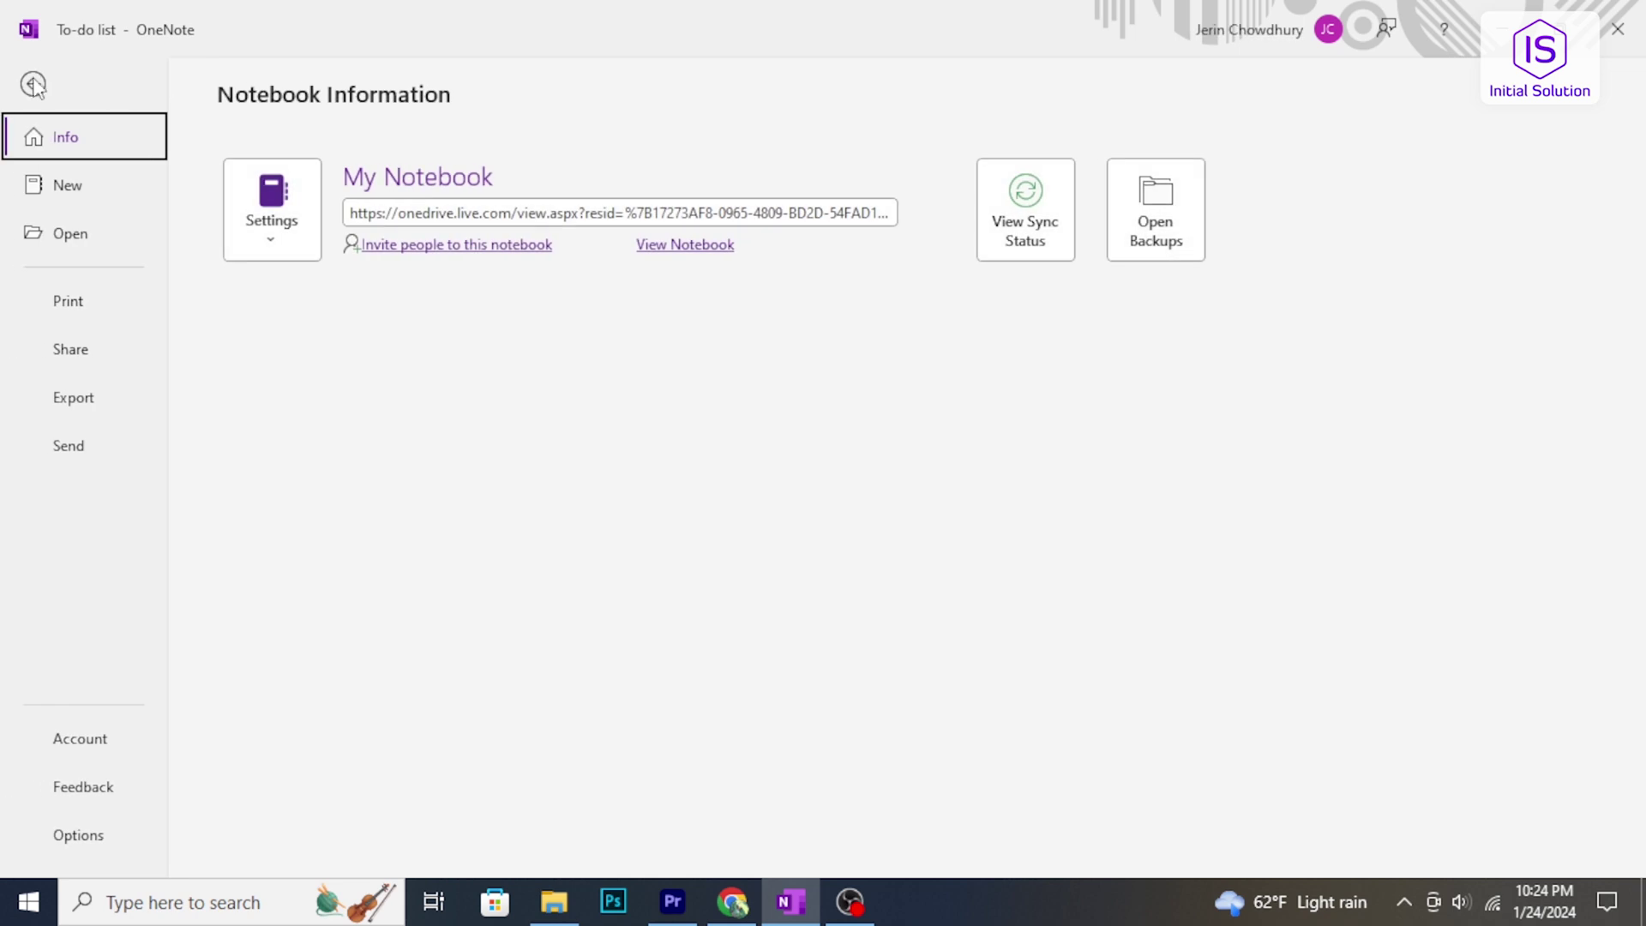
left_click(61, 199)
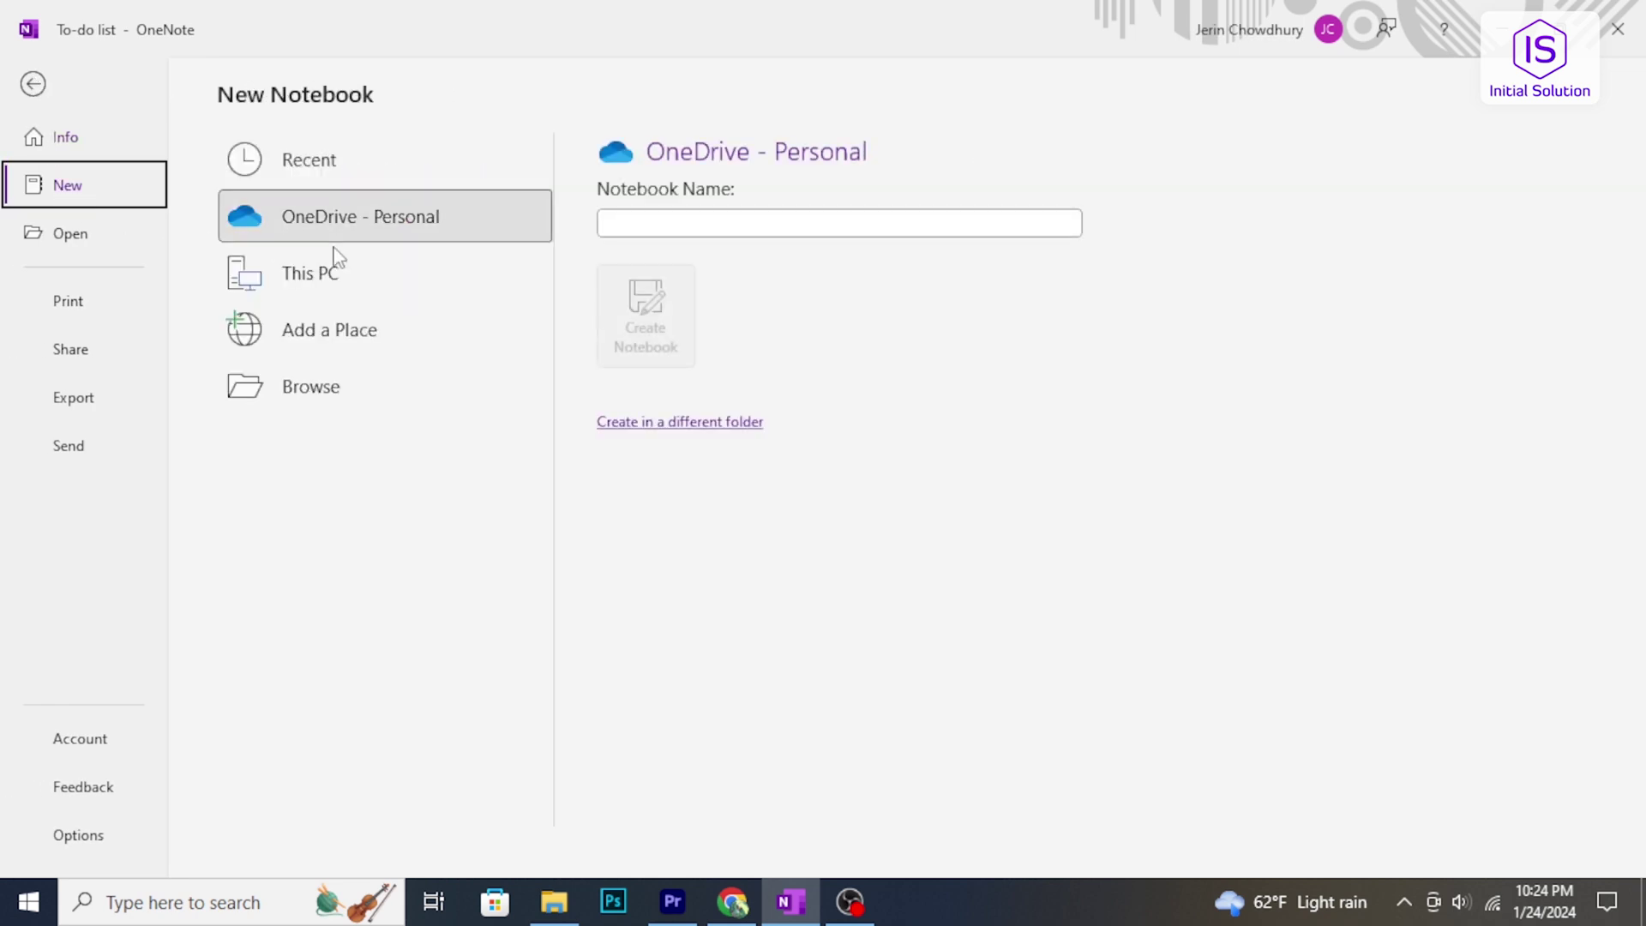
left_click(700, 224)
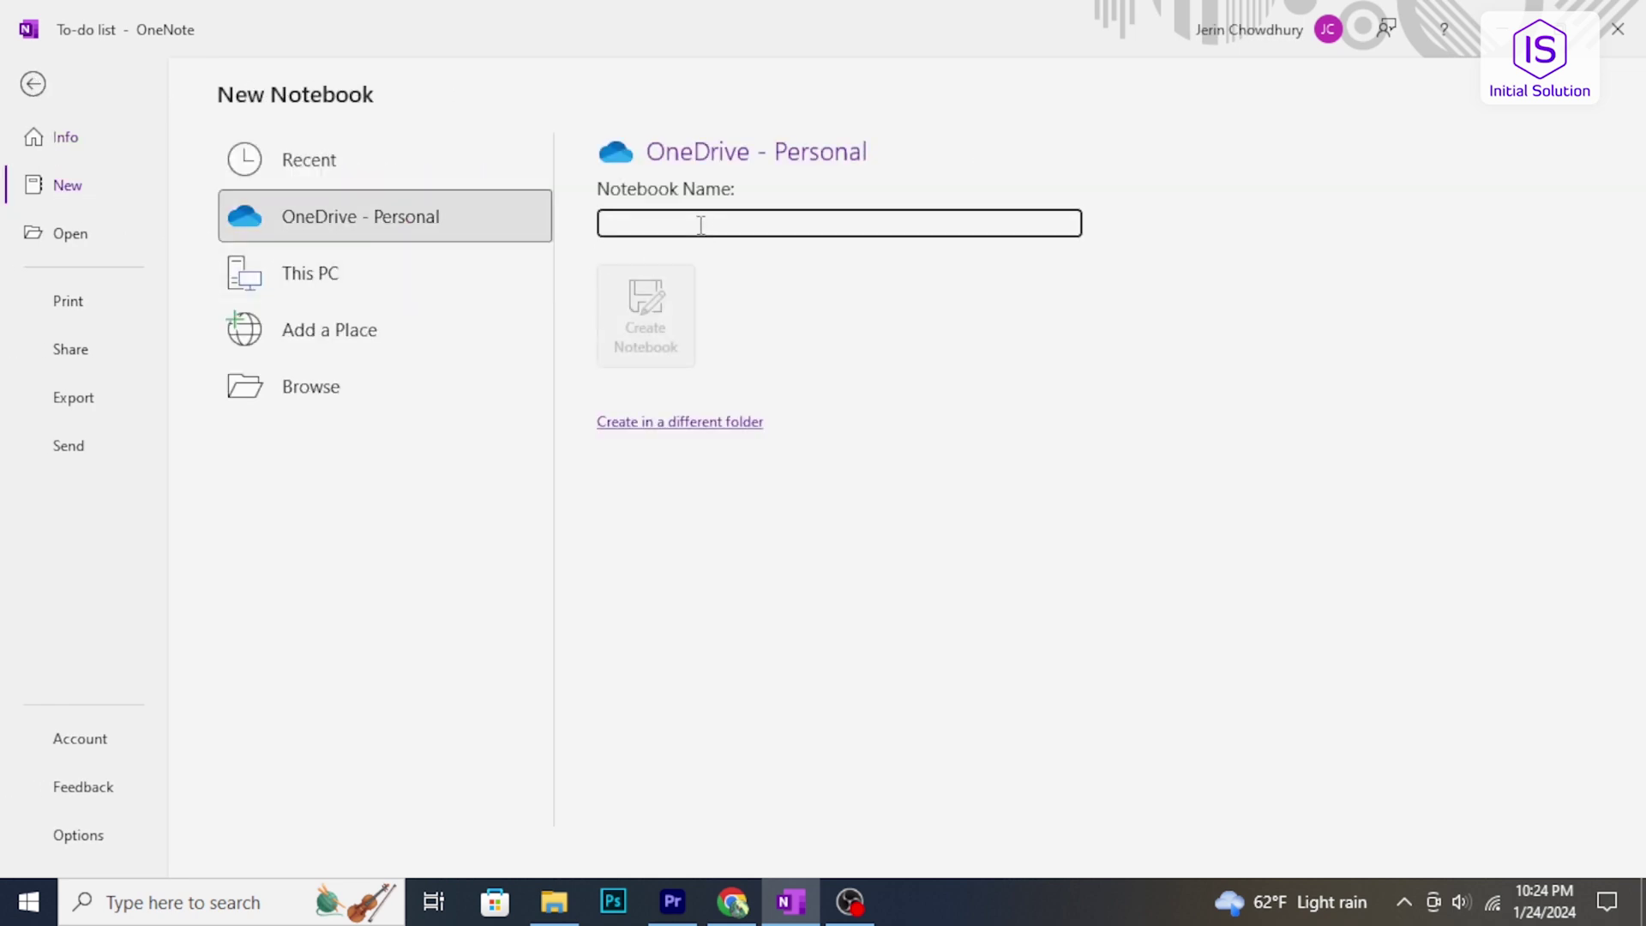
type("n")
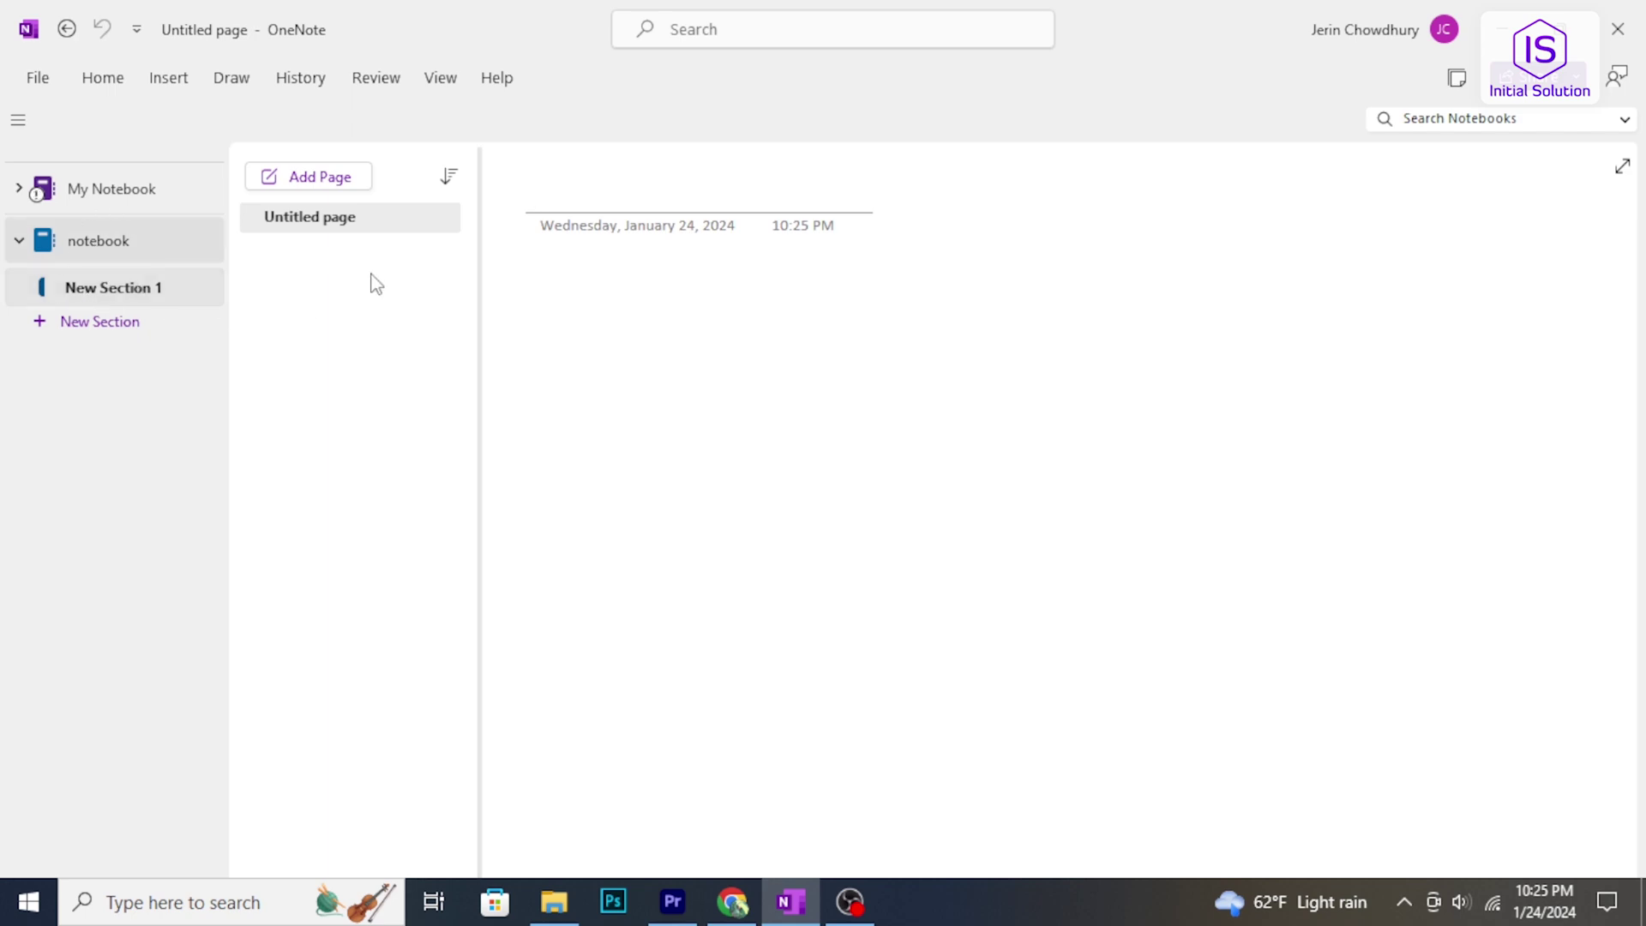
Step: Add a new section, stepping between New Section 1 and New Section 2
left_click(90, 323)
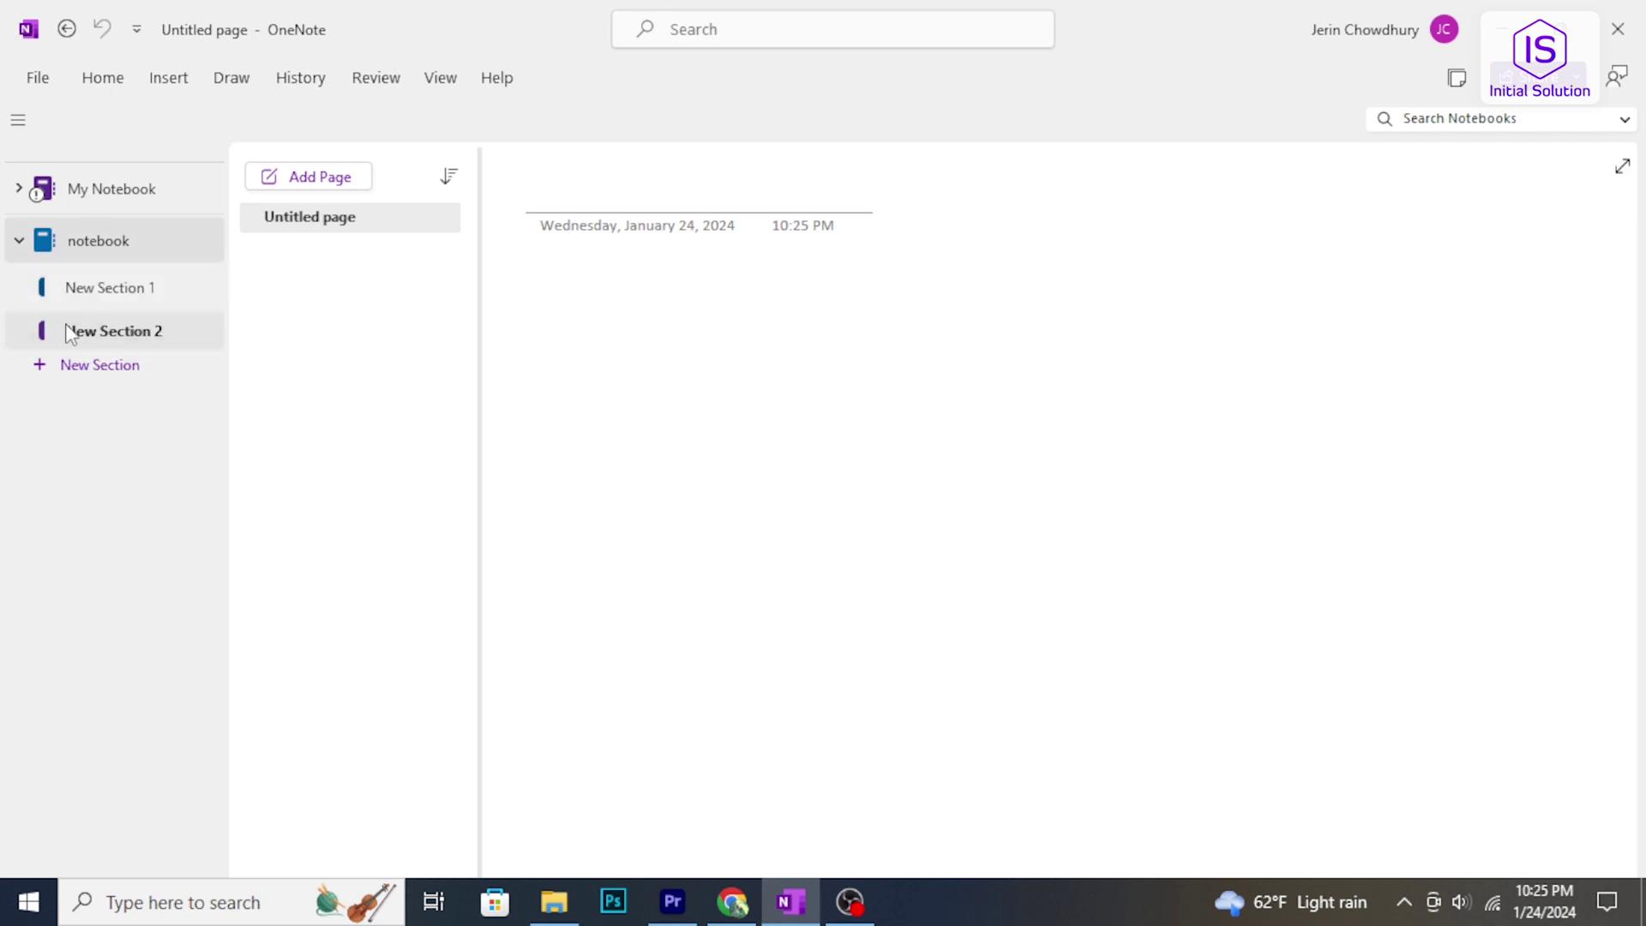
left_click(126, 291)
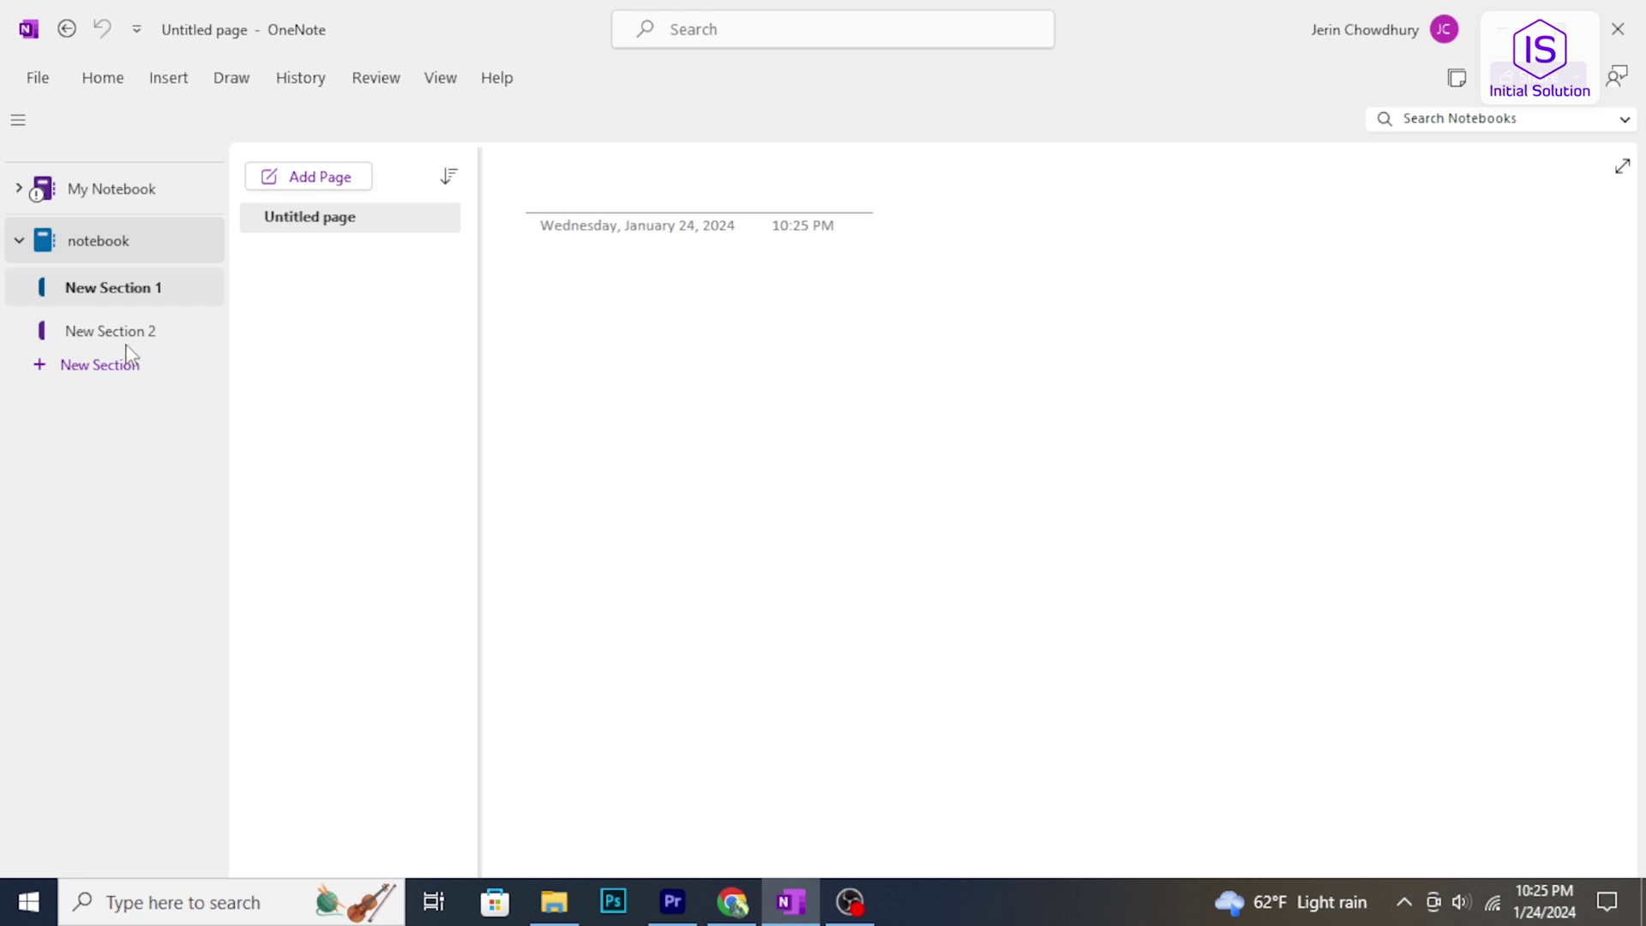
double_click(129, 291)
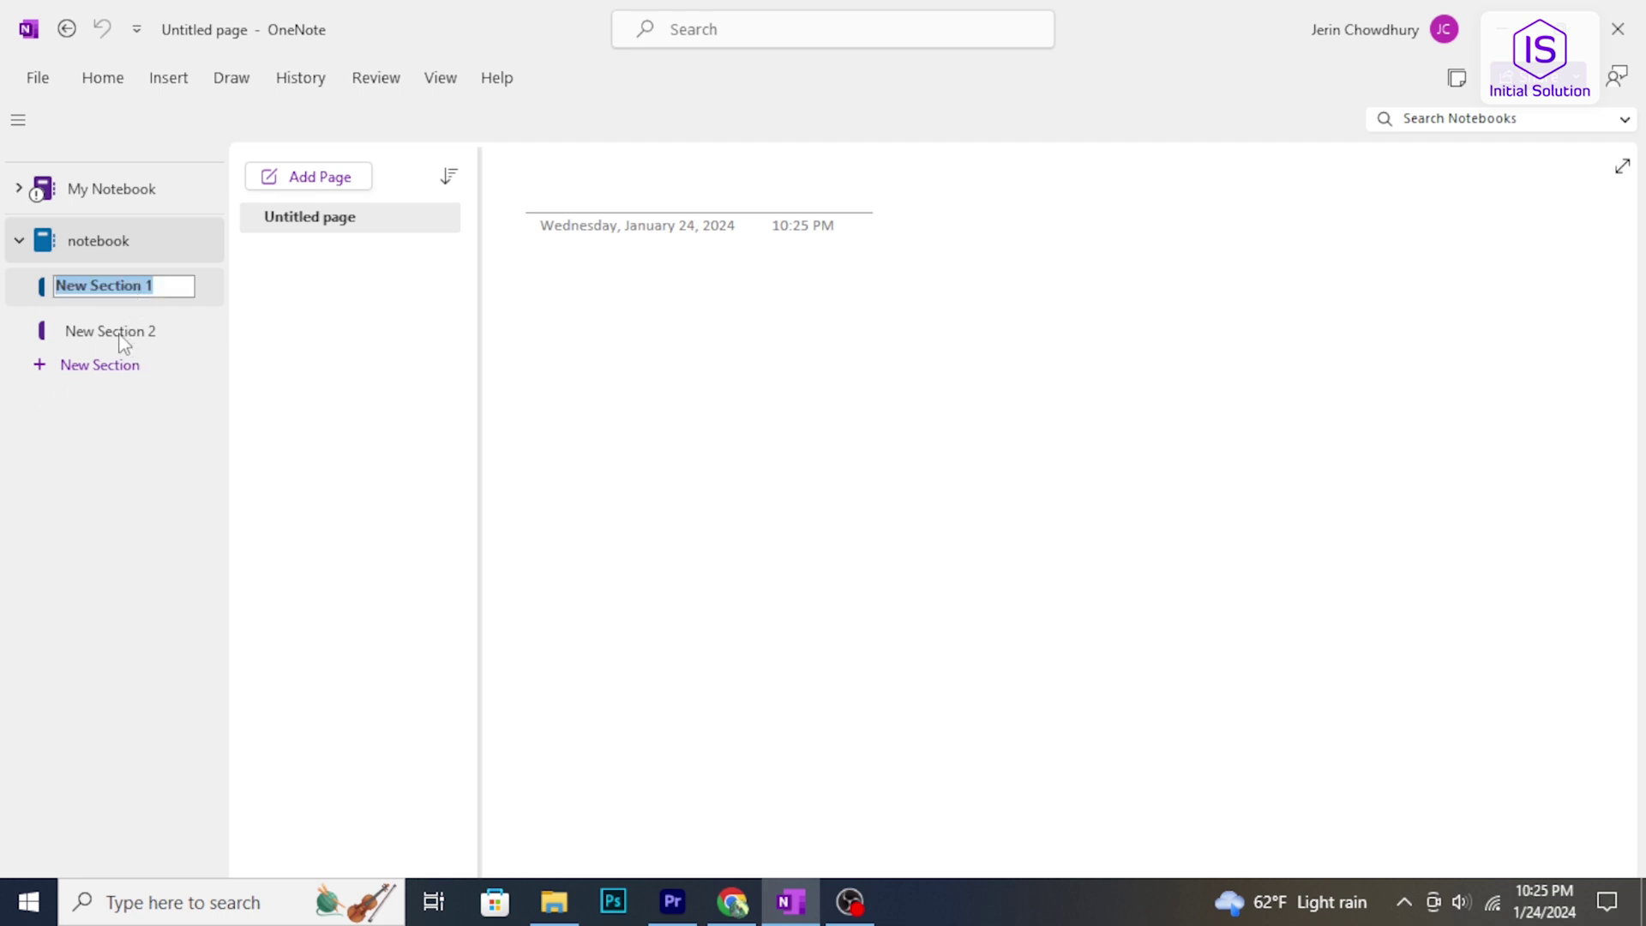
left_click(123, 340)
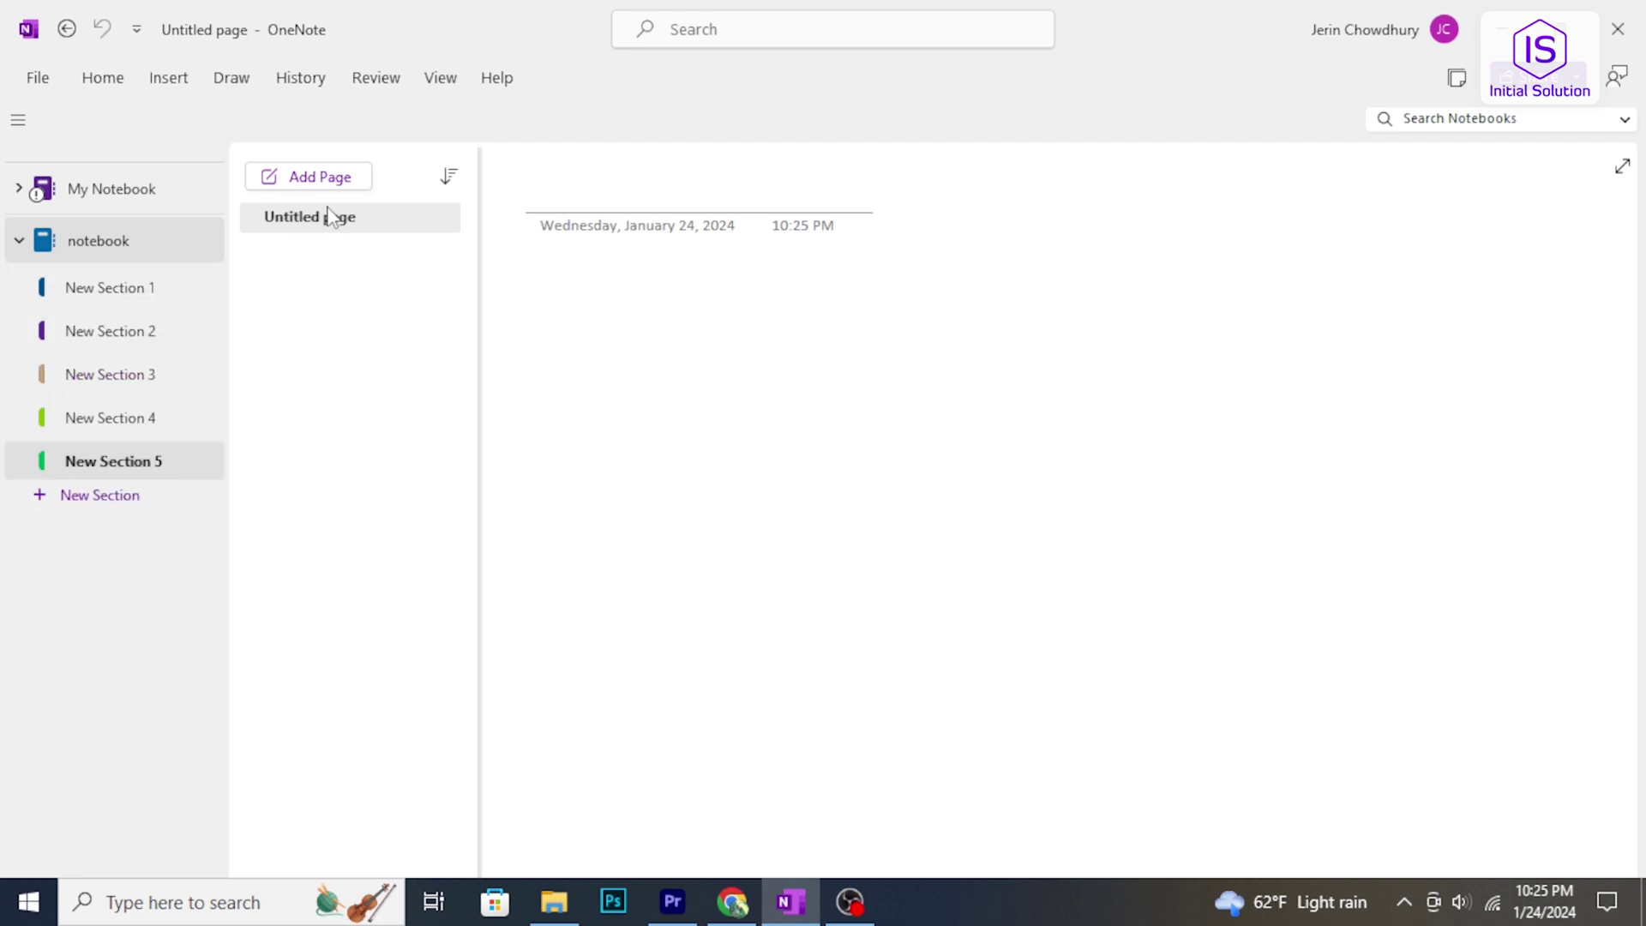
Step: Add two more untitled pages to the section, then return to New Section 1
left_click(308, 182)
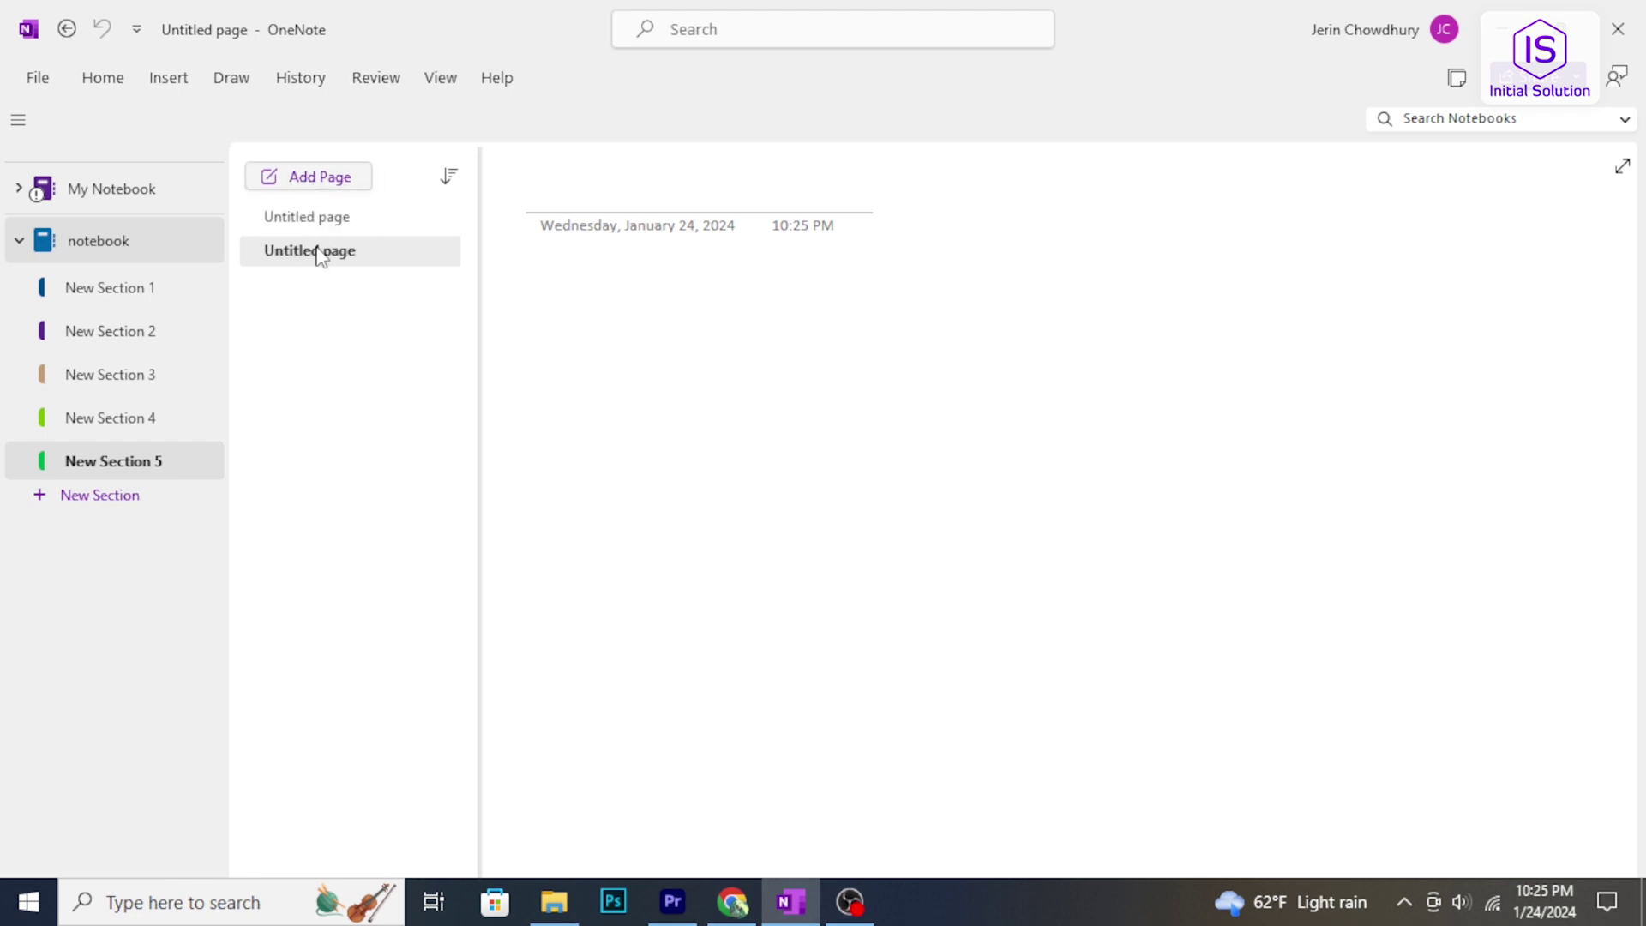
left_click(318, 180)
left_click(355, 251)
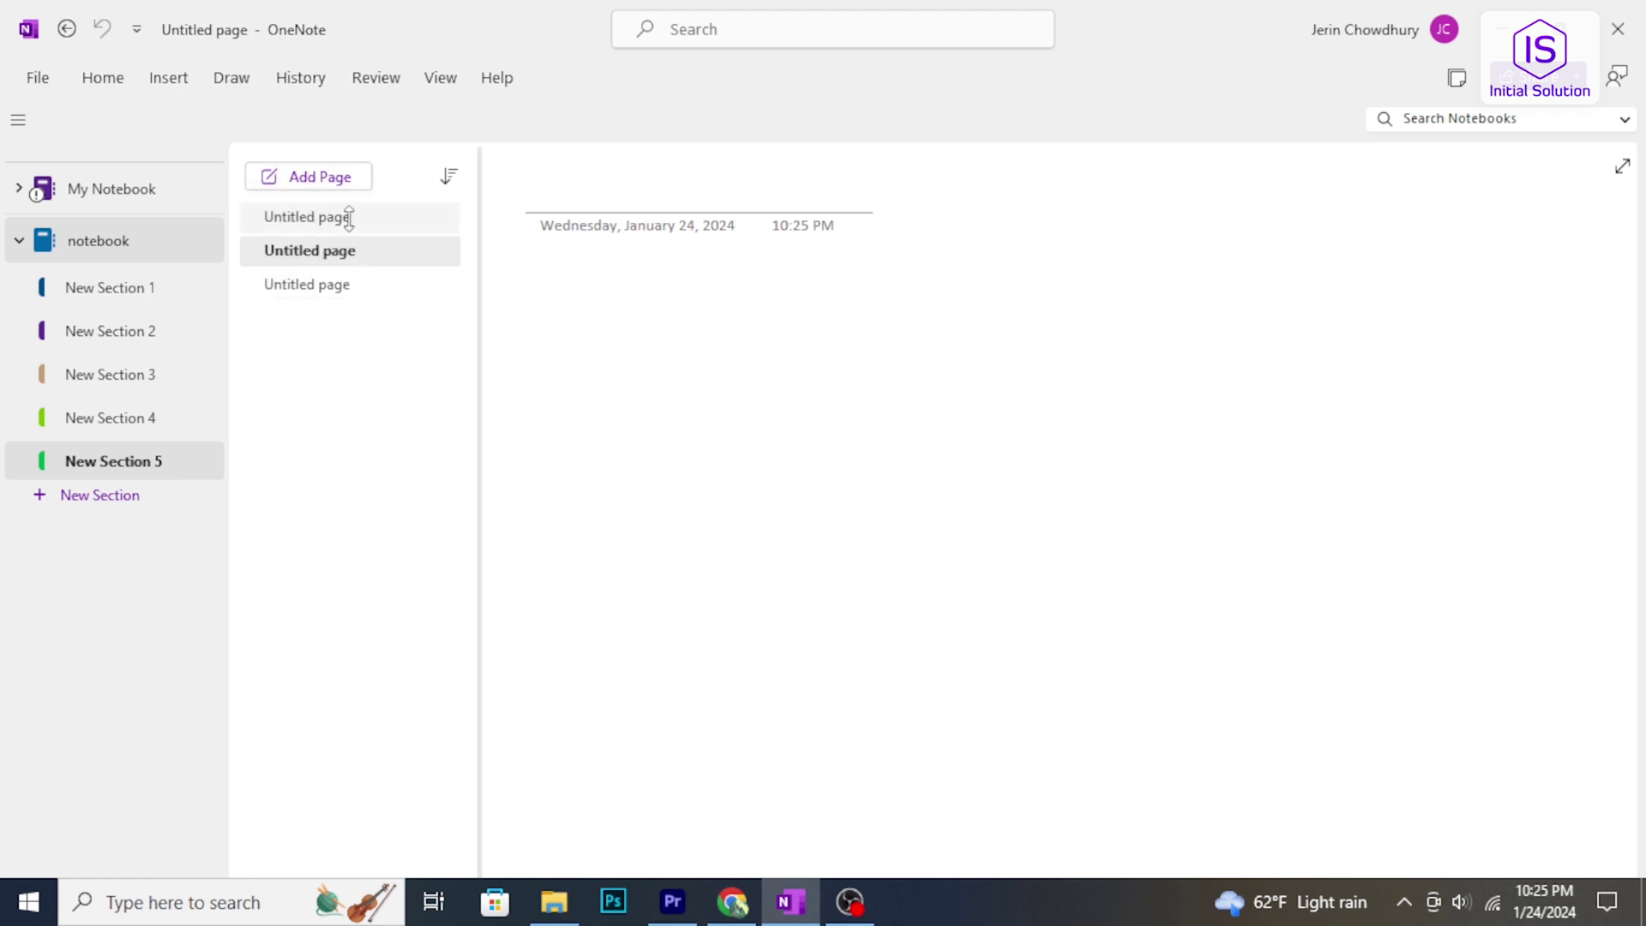
left_click(317, 224)
left_click(129, 291)
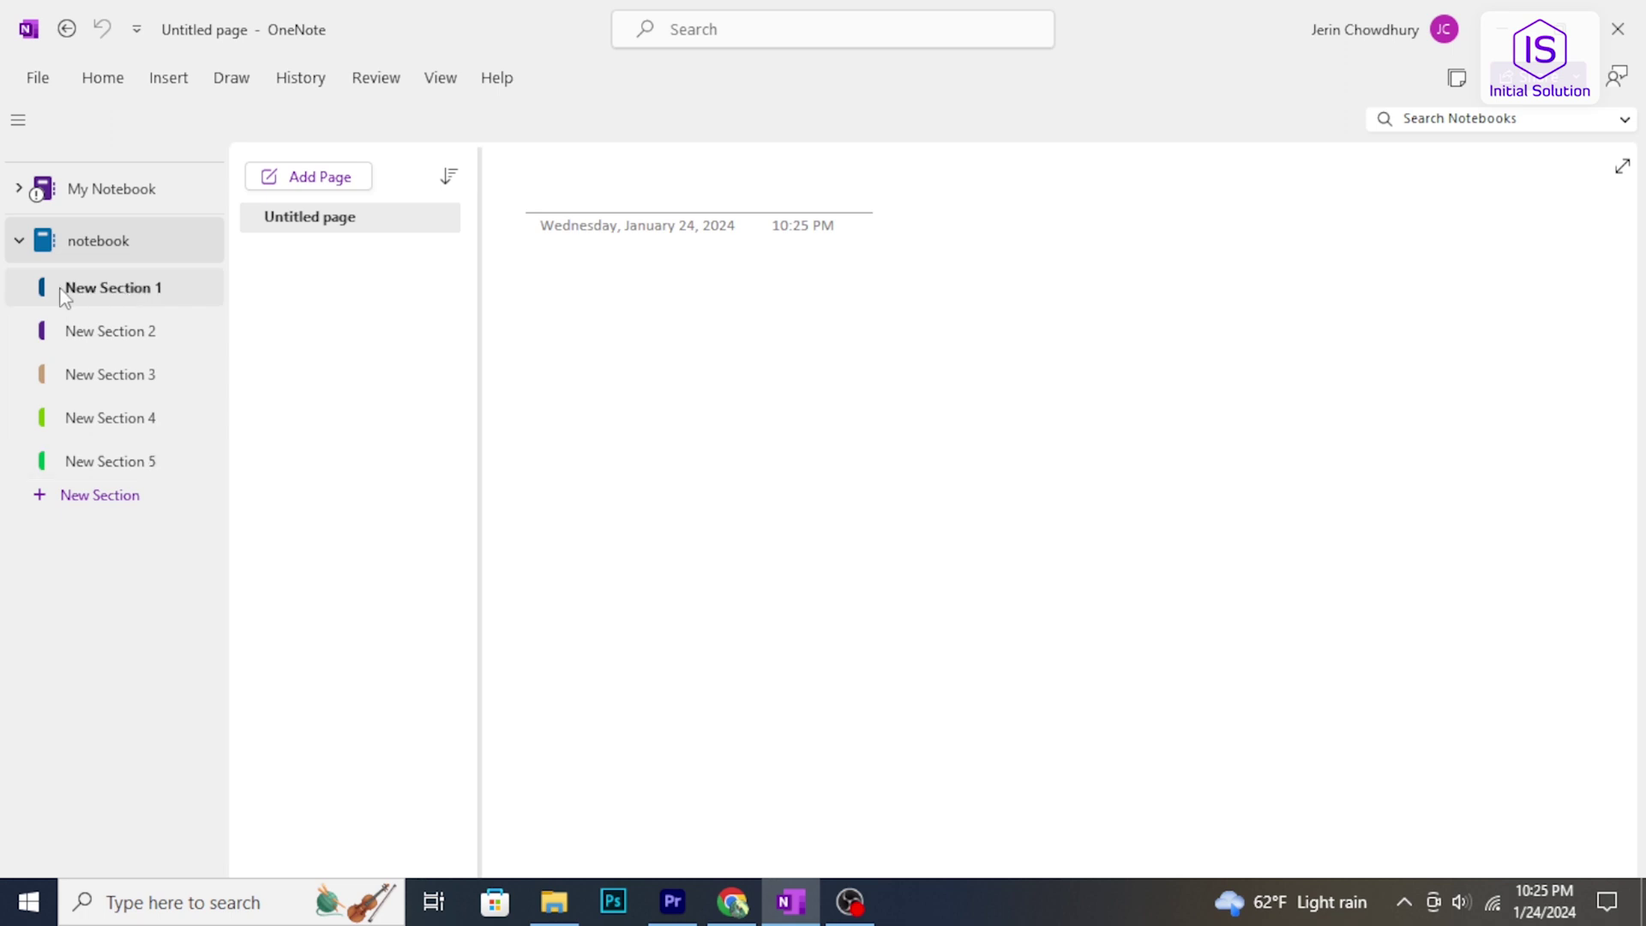
right_click(120, 297)
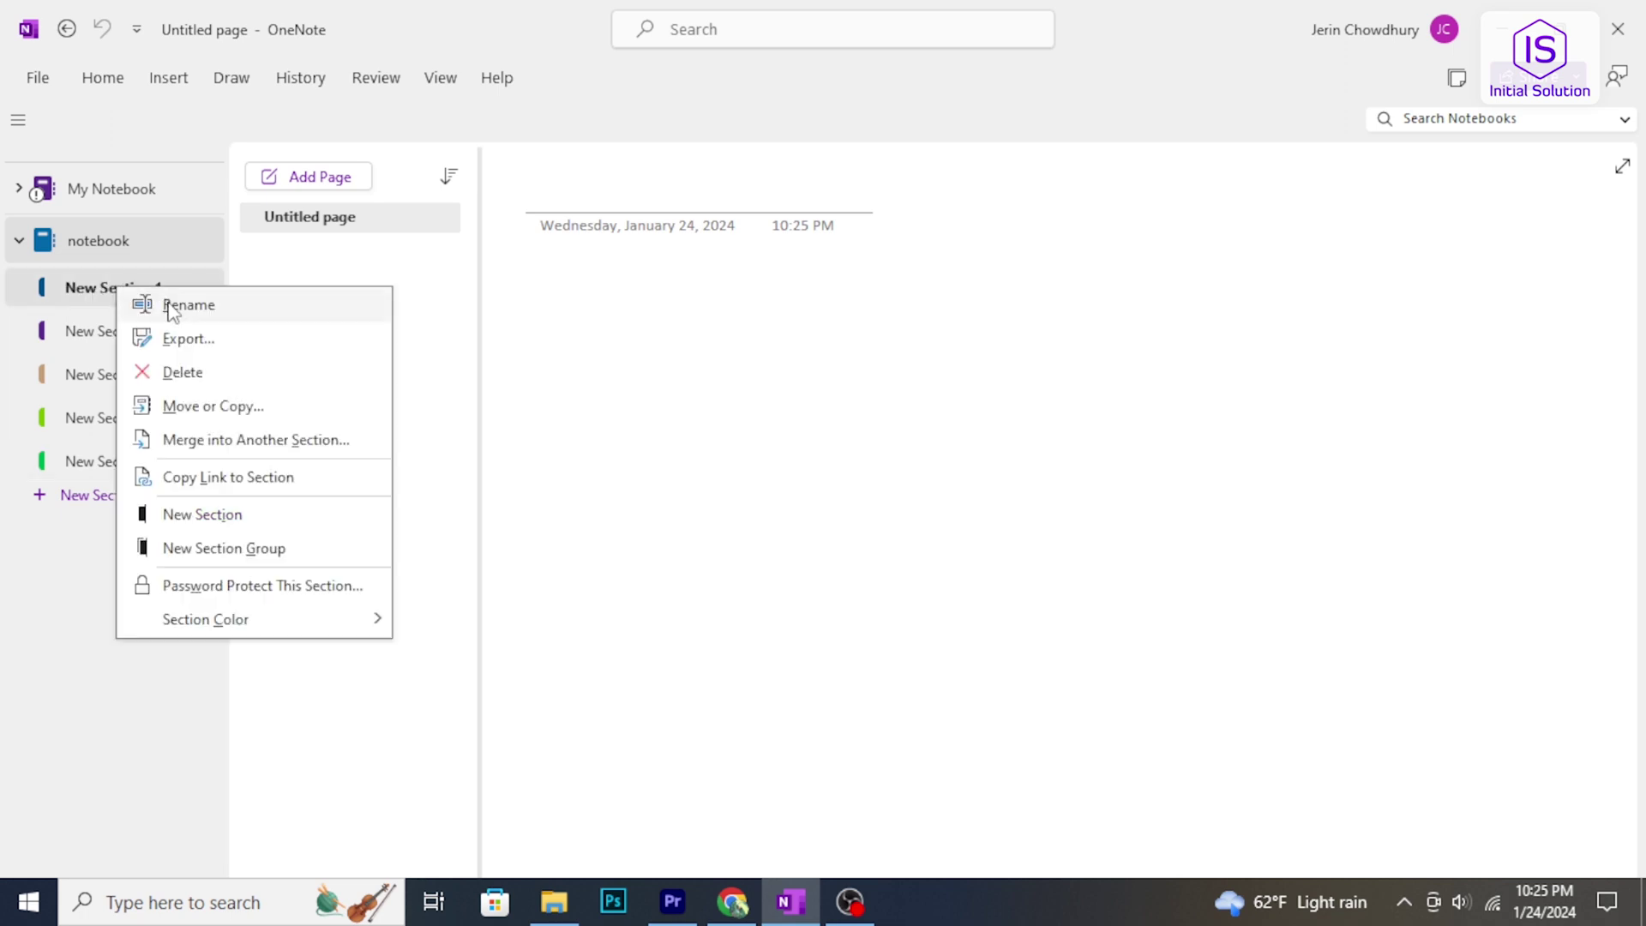
Step: Rename New Section 1 to 'plan'
left_click(172, 305)
type("plan")
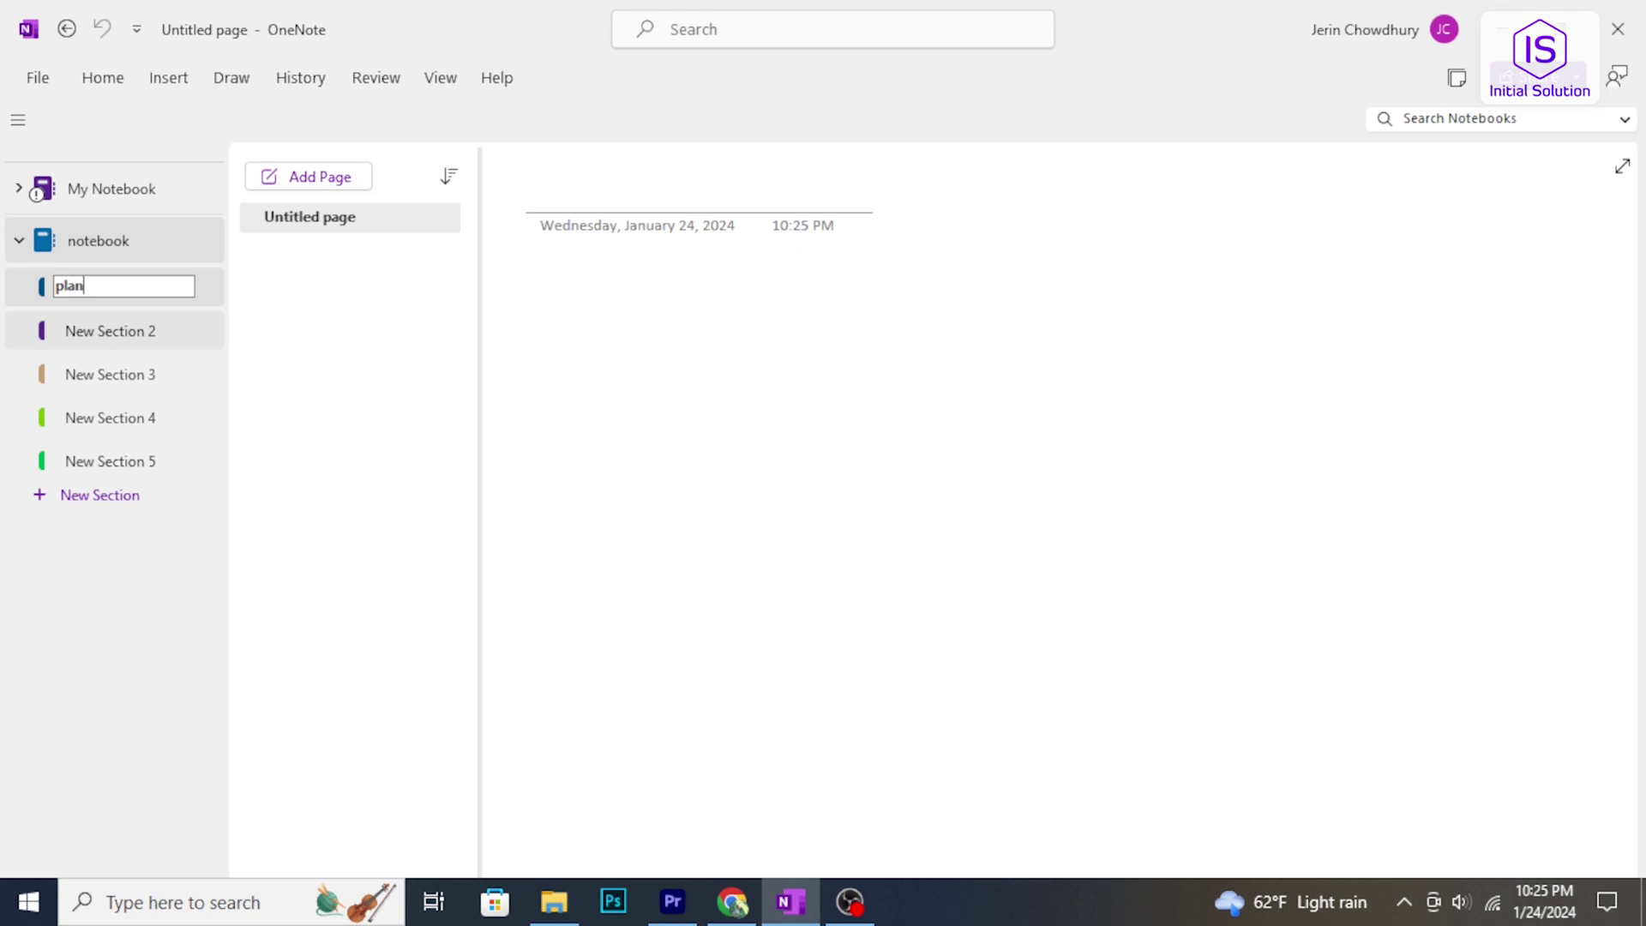
key("Return")
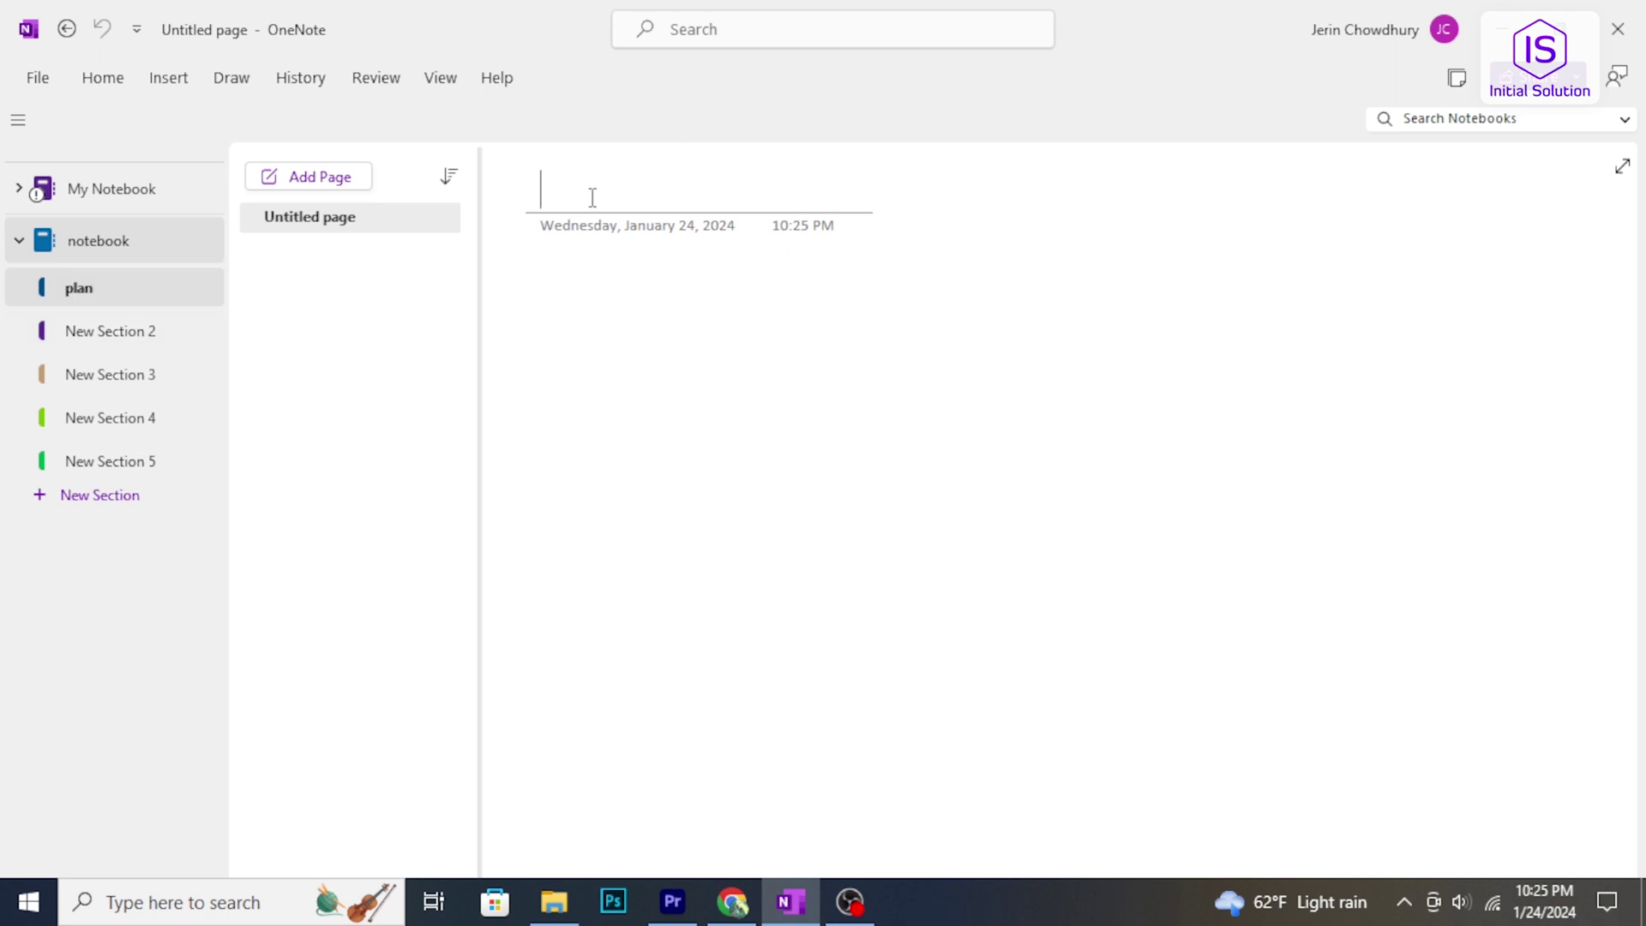
Step: Title the page 'To-do list' and expand the ribbon
type("t")
key("BackSpace")
type("To-do lis")
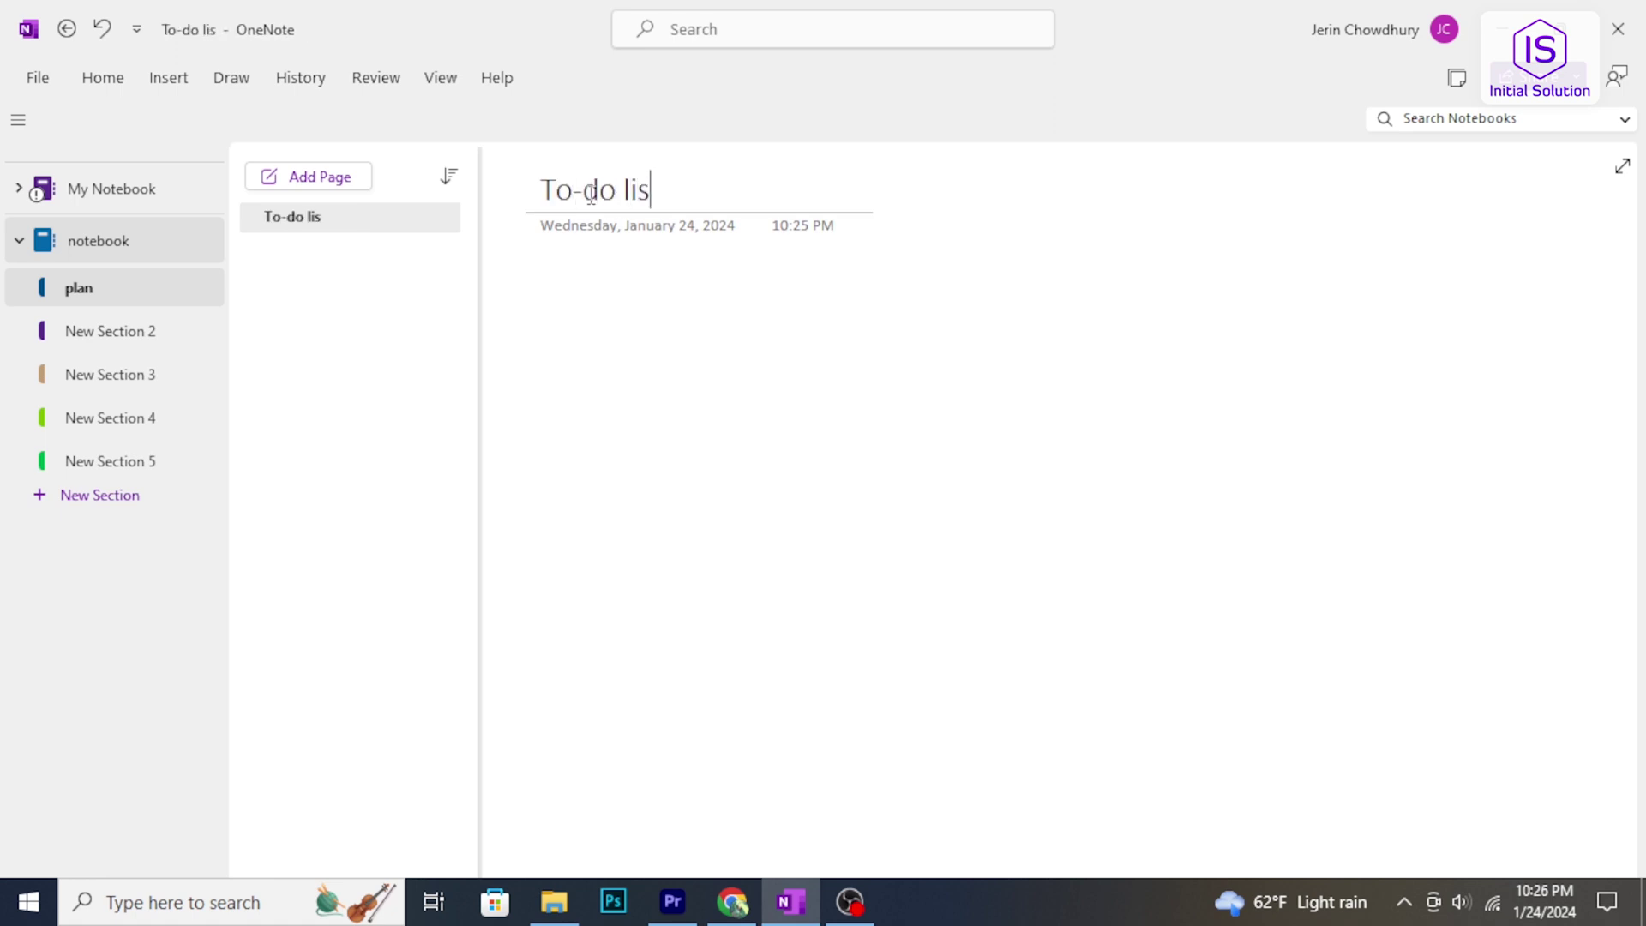
type("t")
key("ctrl+F1")
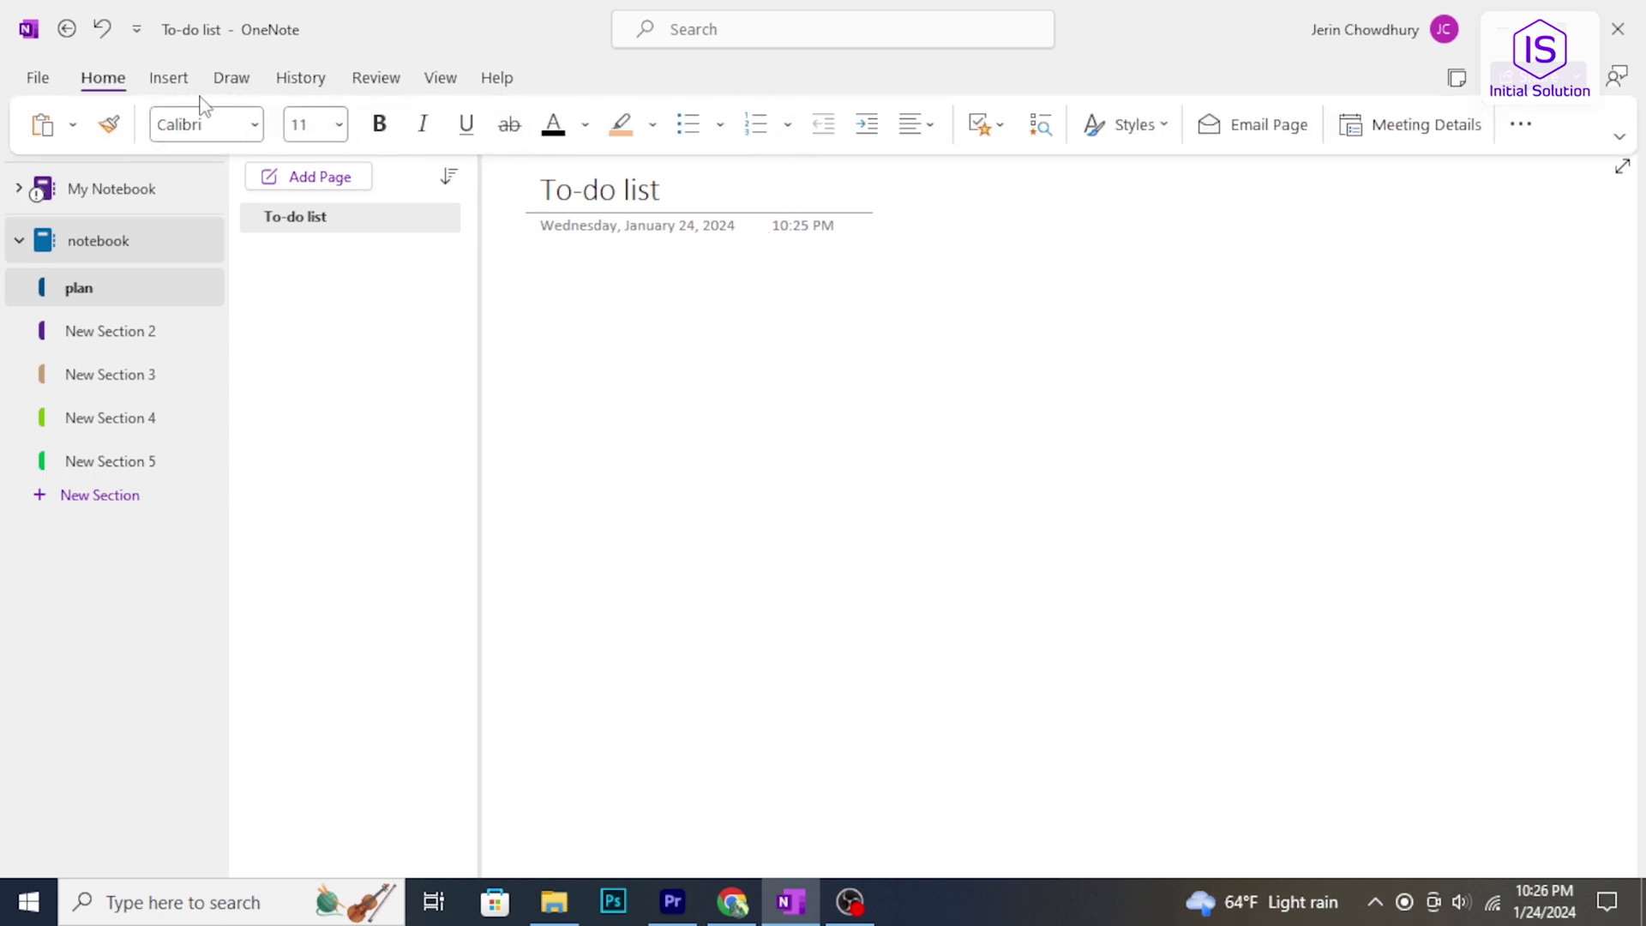
left_click(171, 82)
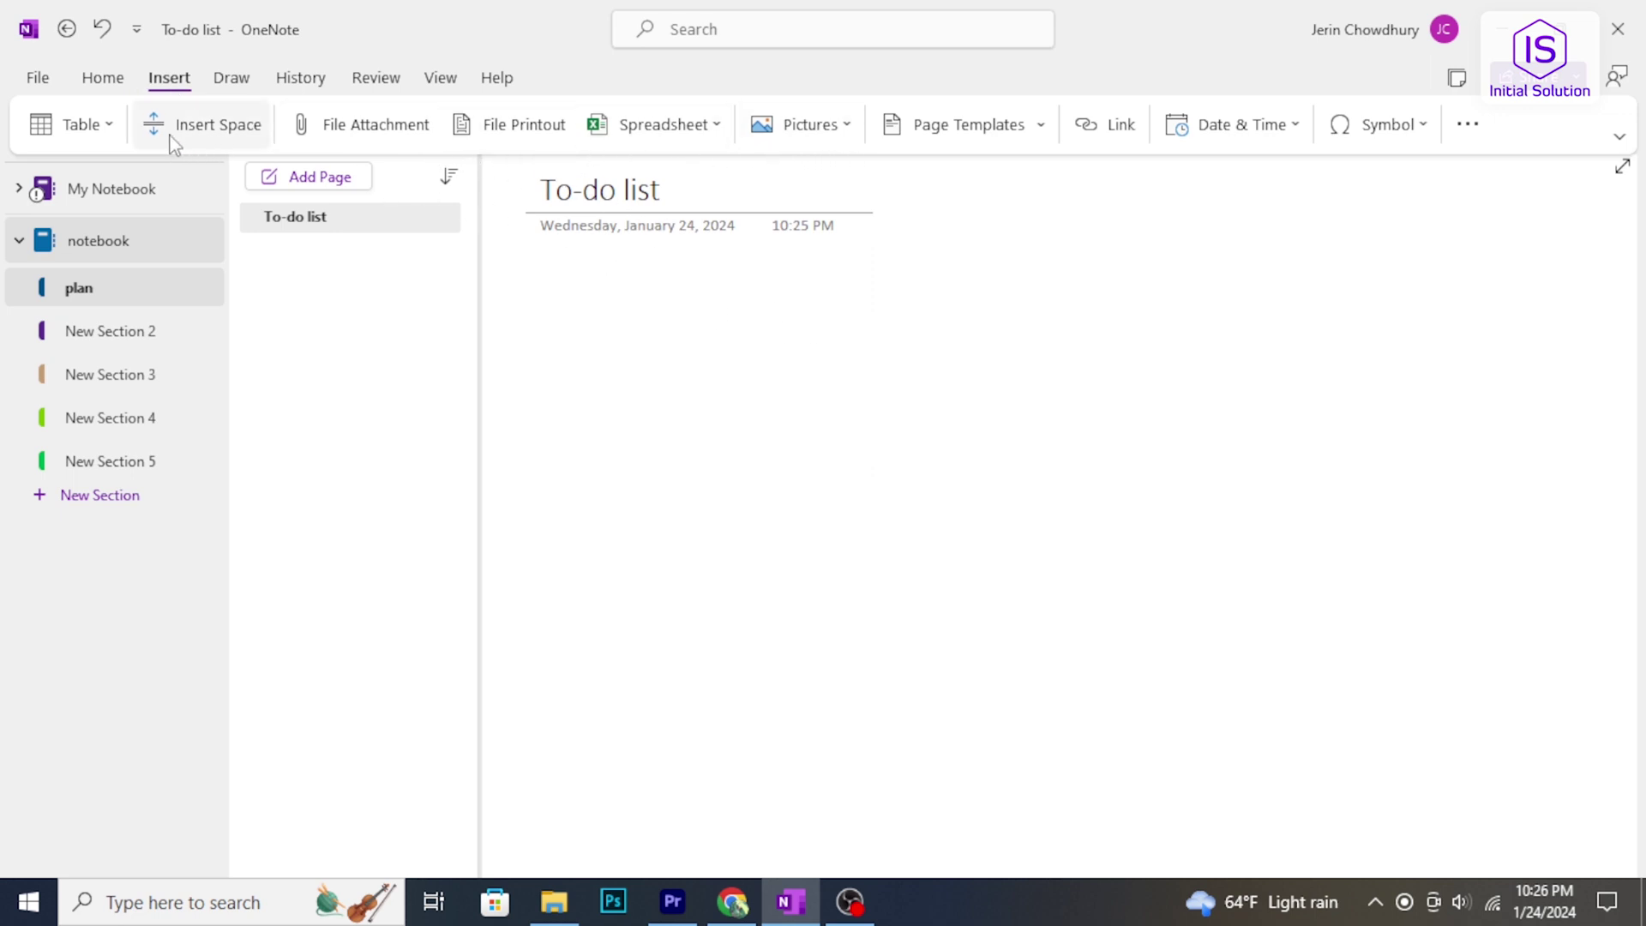
Step: Insert a 6-column by 3-row table under the title and move the cursor below it
left_click(90, 131)
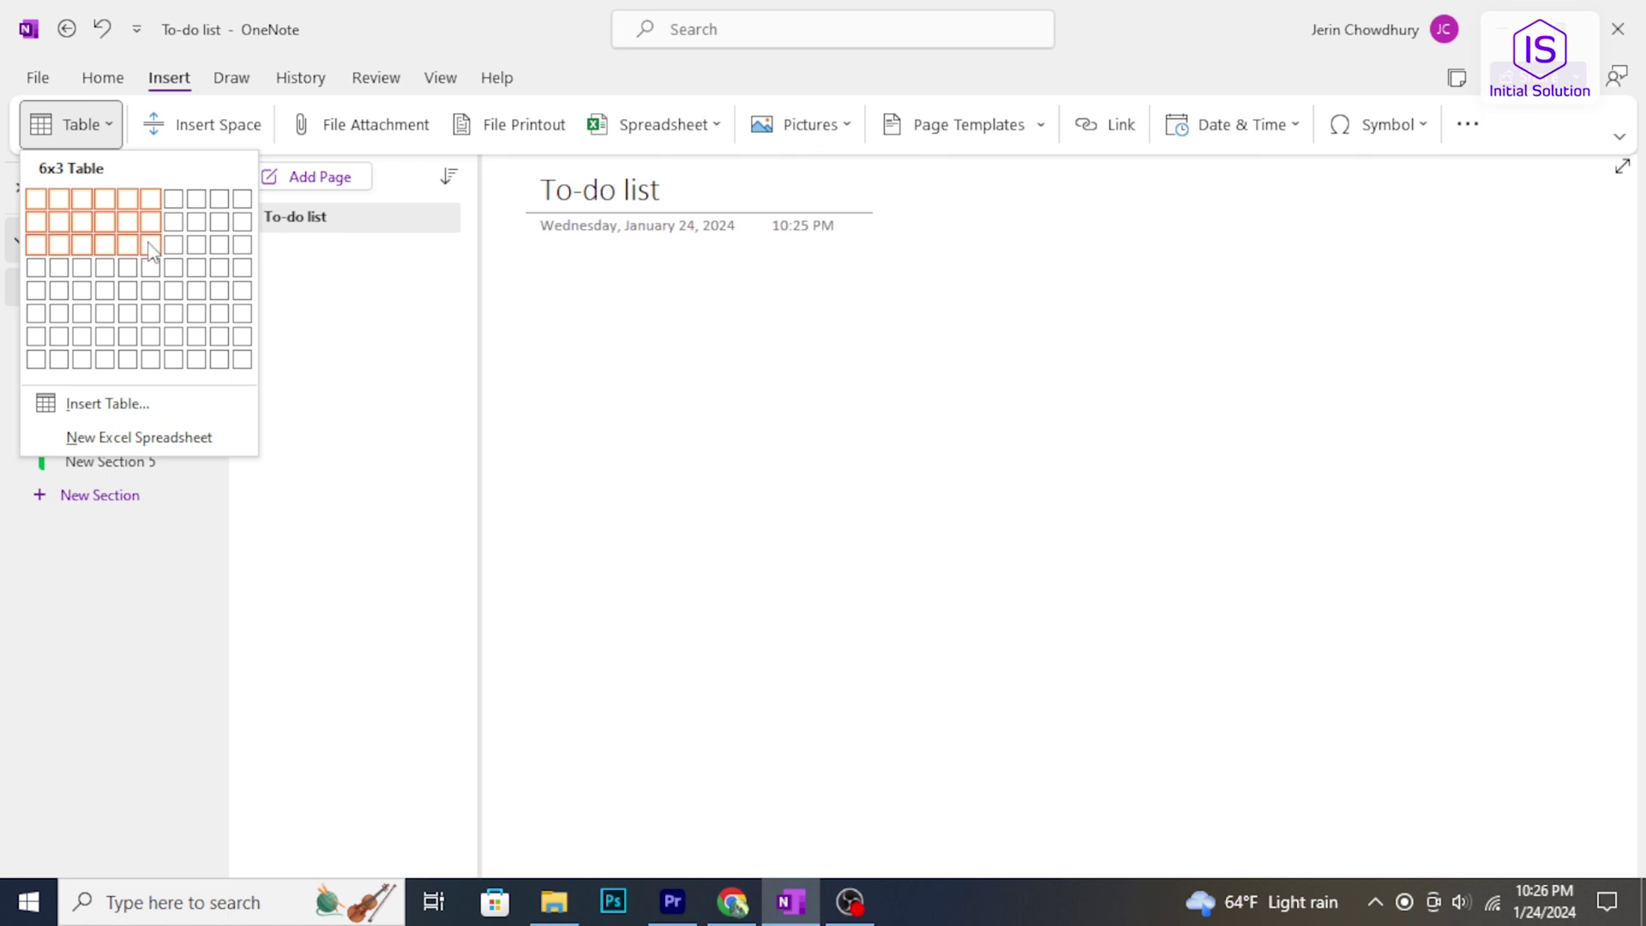
left_click(151, 247)
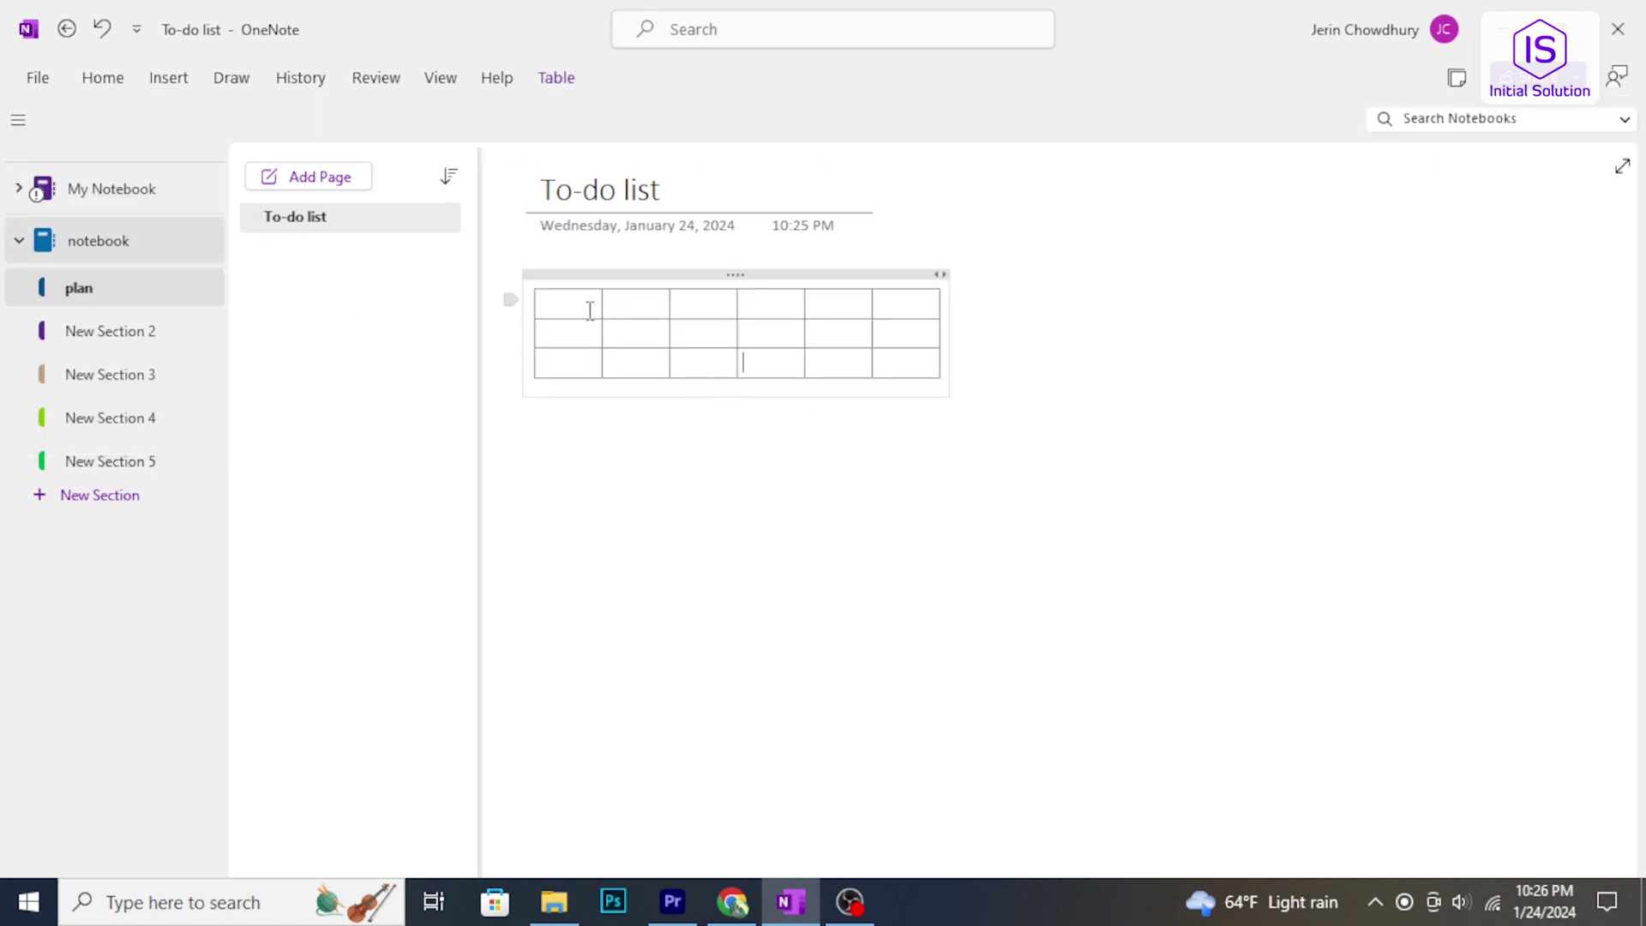
key("Down")
key("Down")
key("Down")
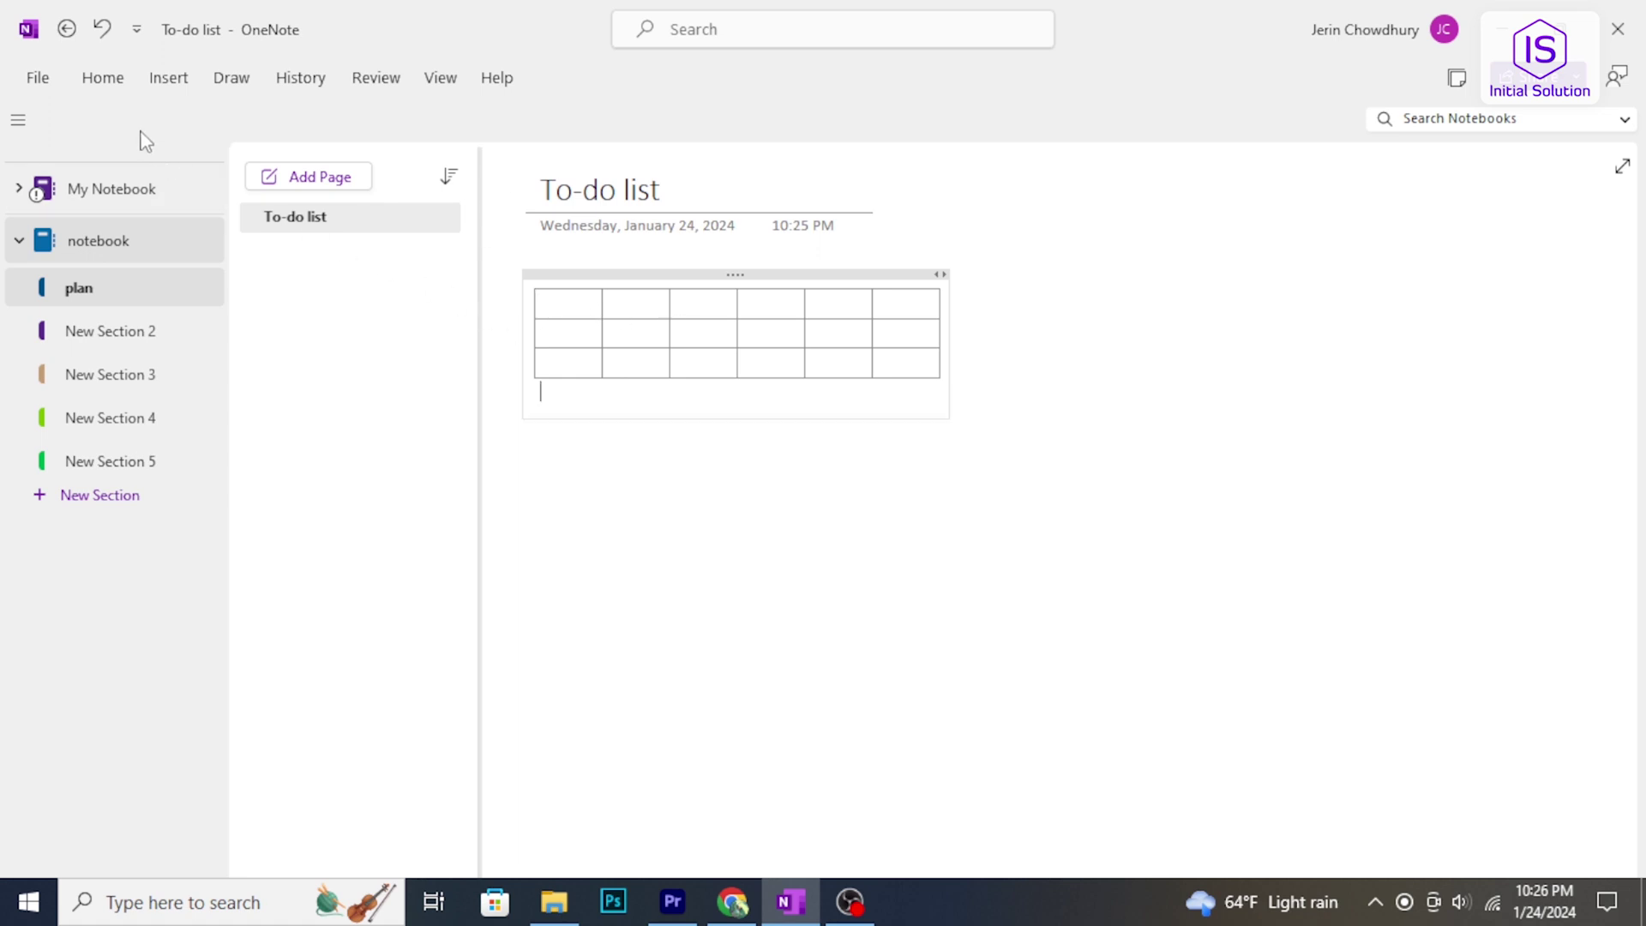
Step: Browse the Home tab's font, size, colour and highlight lists without changing anything
left_click(103, 79)
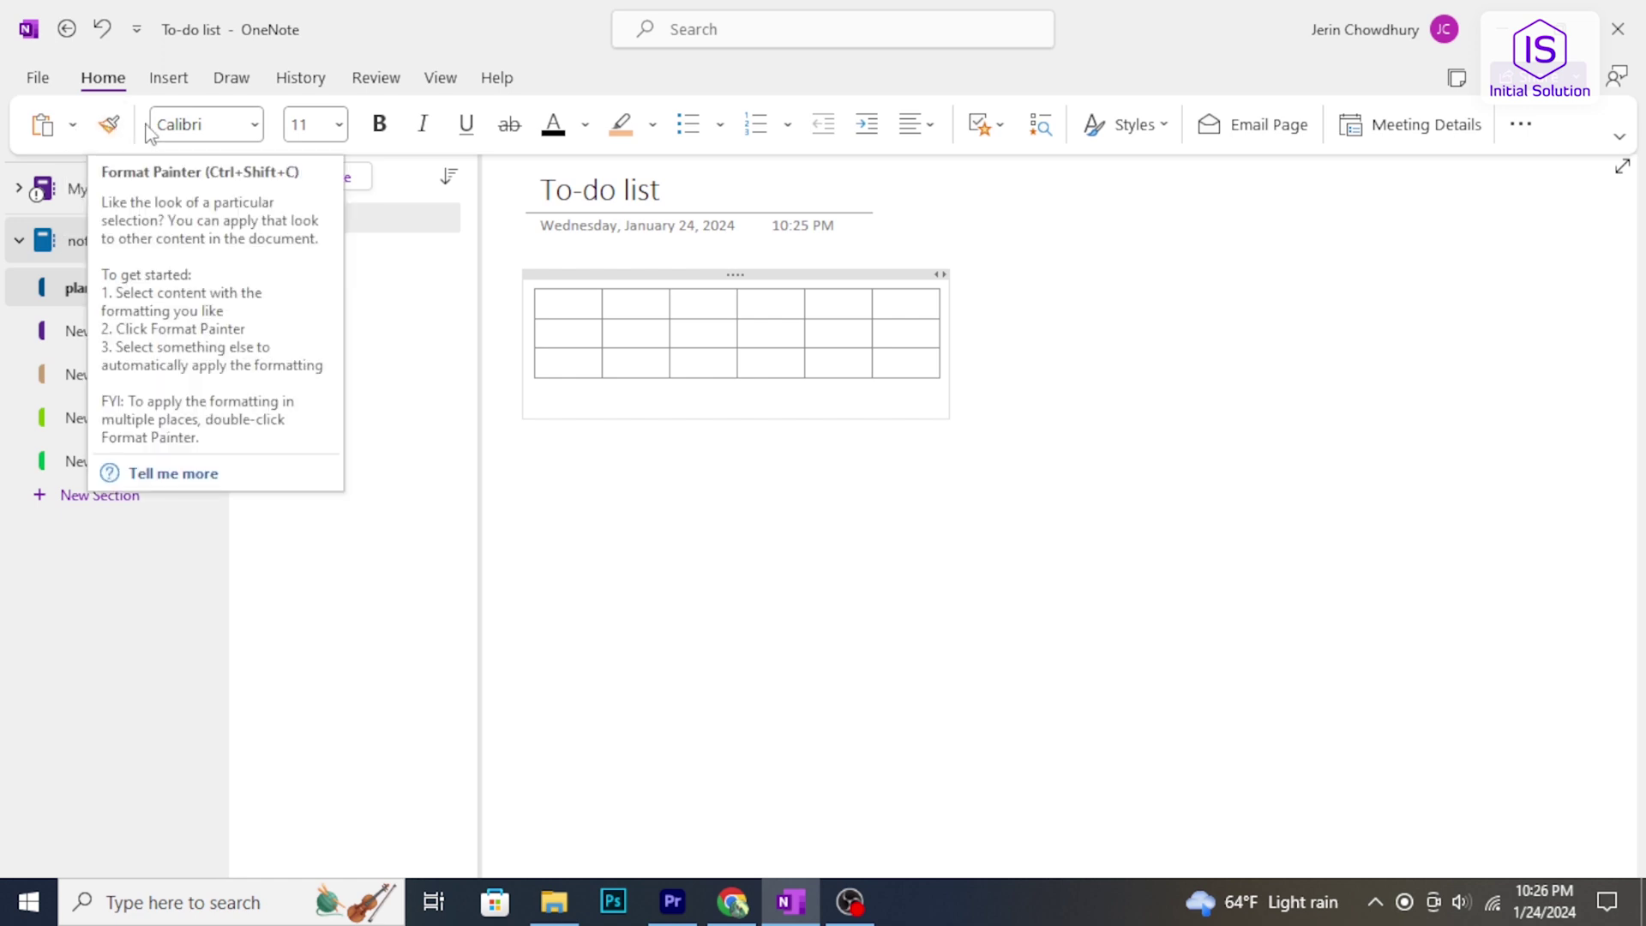
left_click(254, 125)
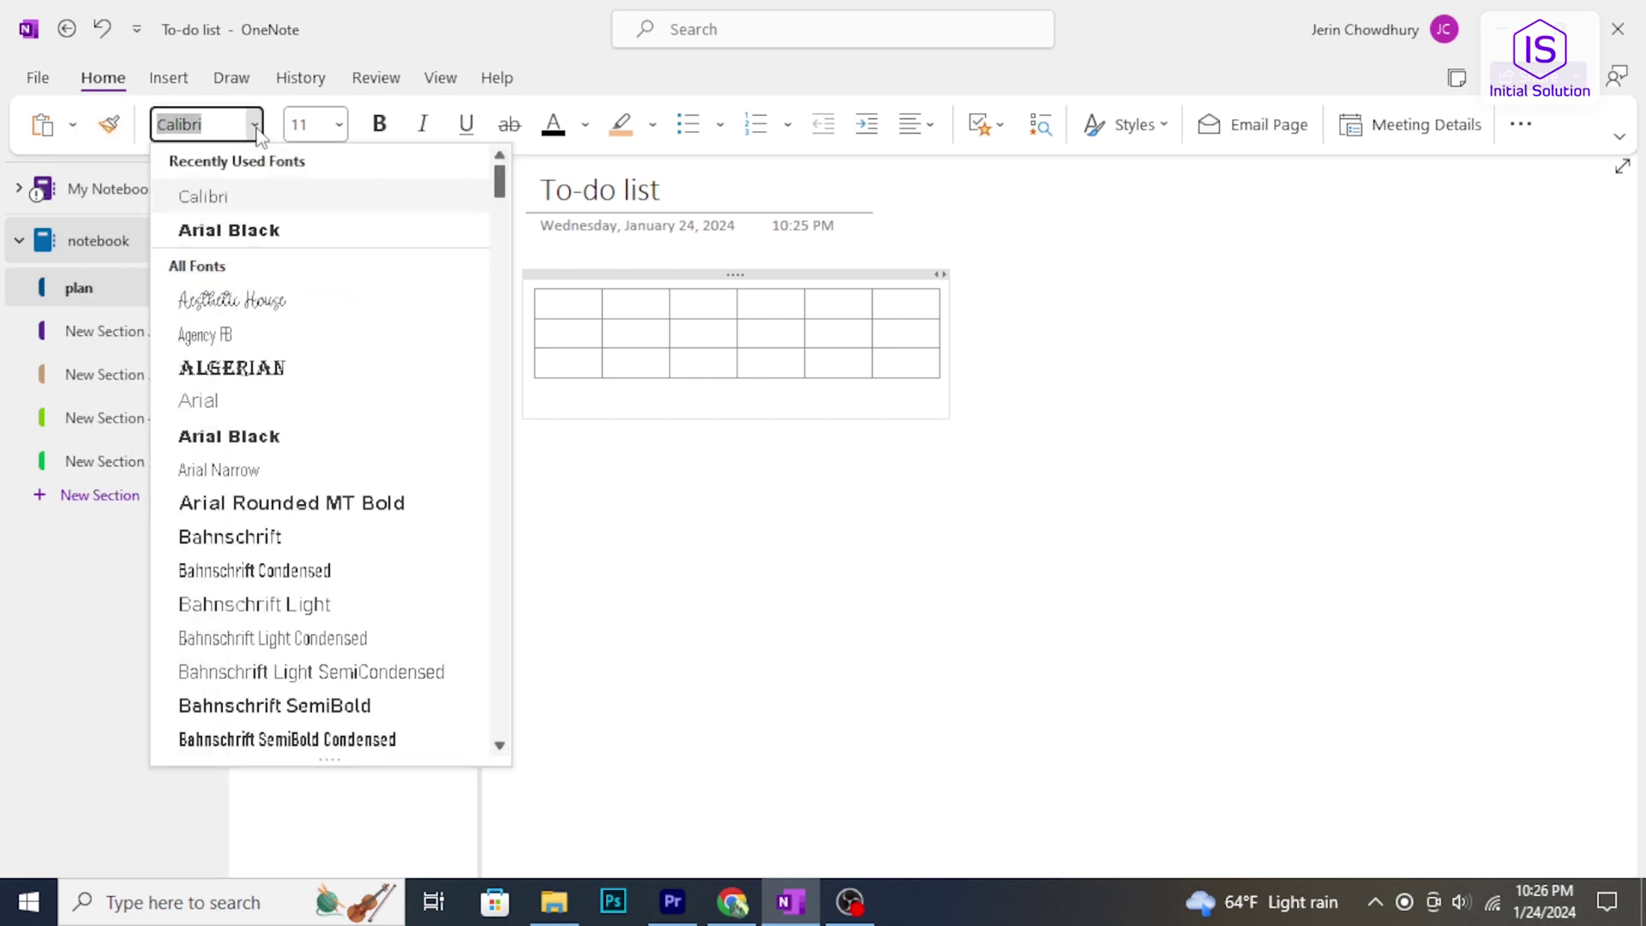
left_click(255, 126)
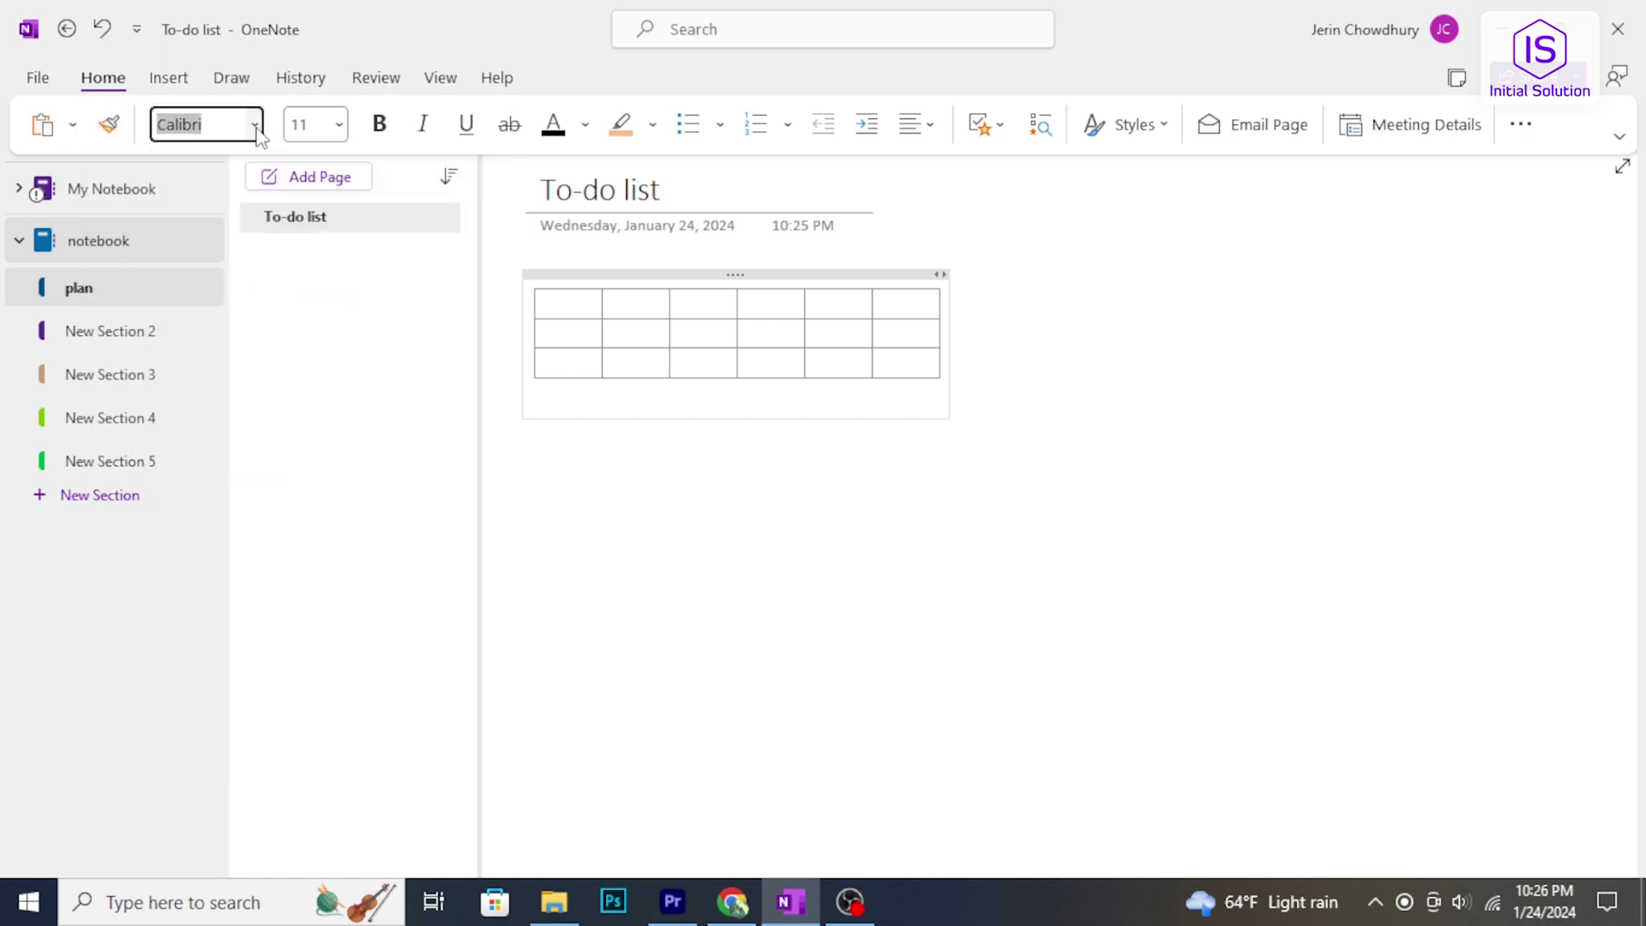
left_click(340, 126)
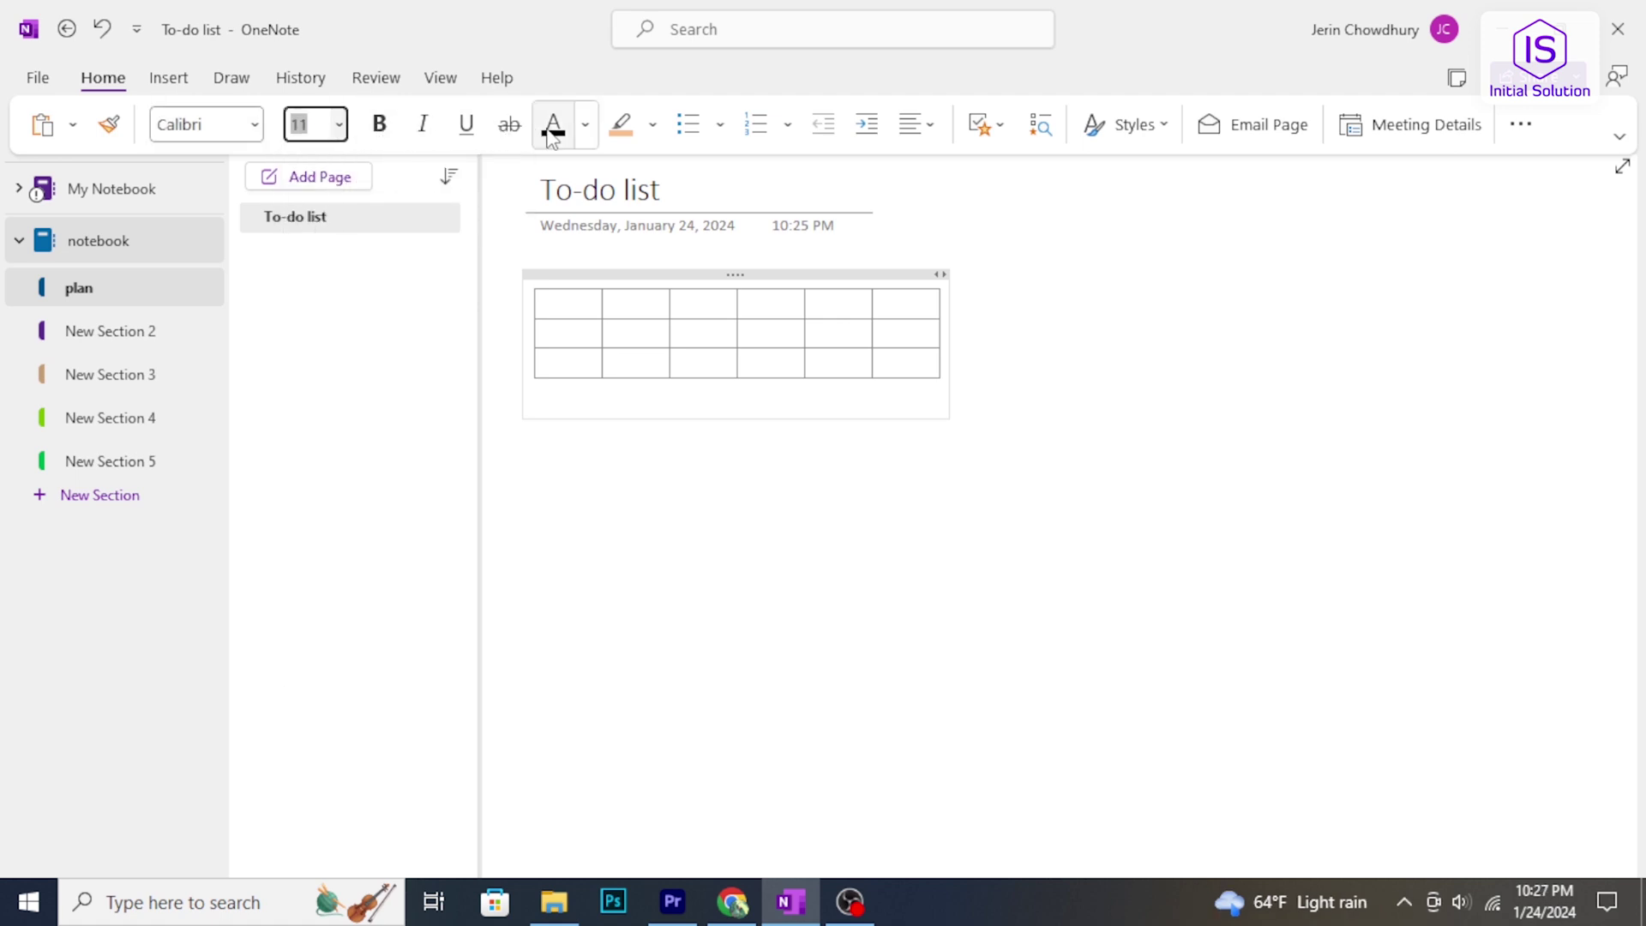
left_click(586, 128)
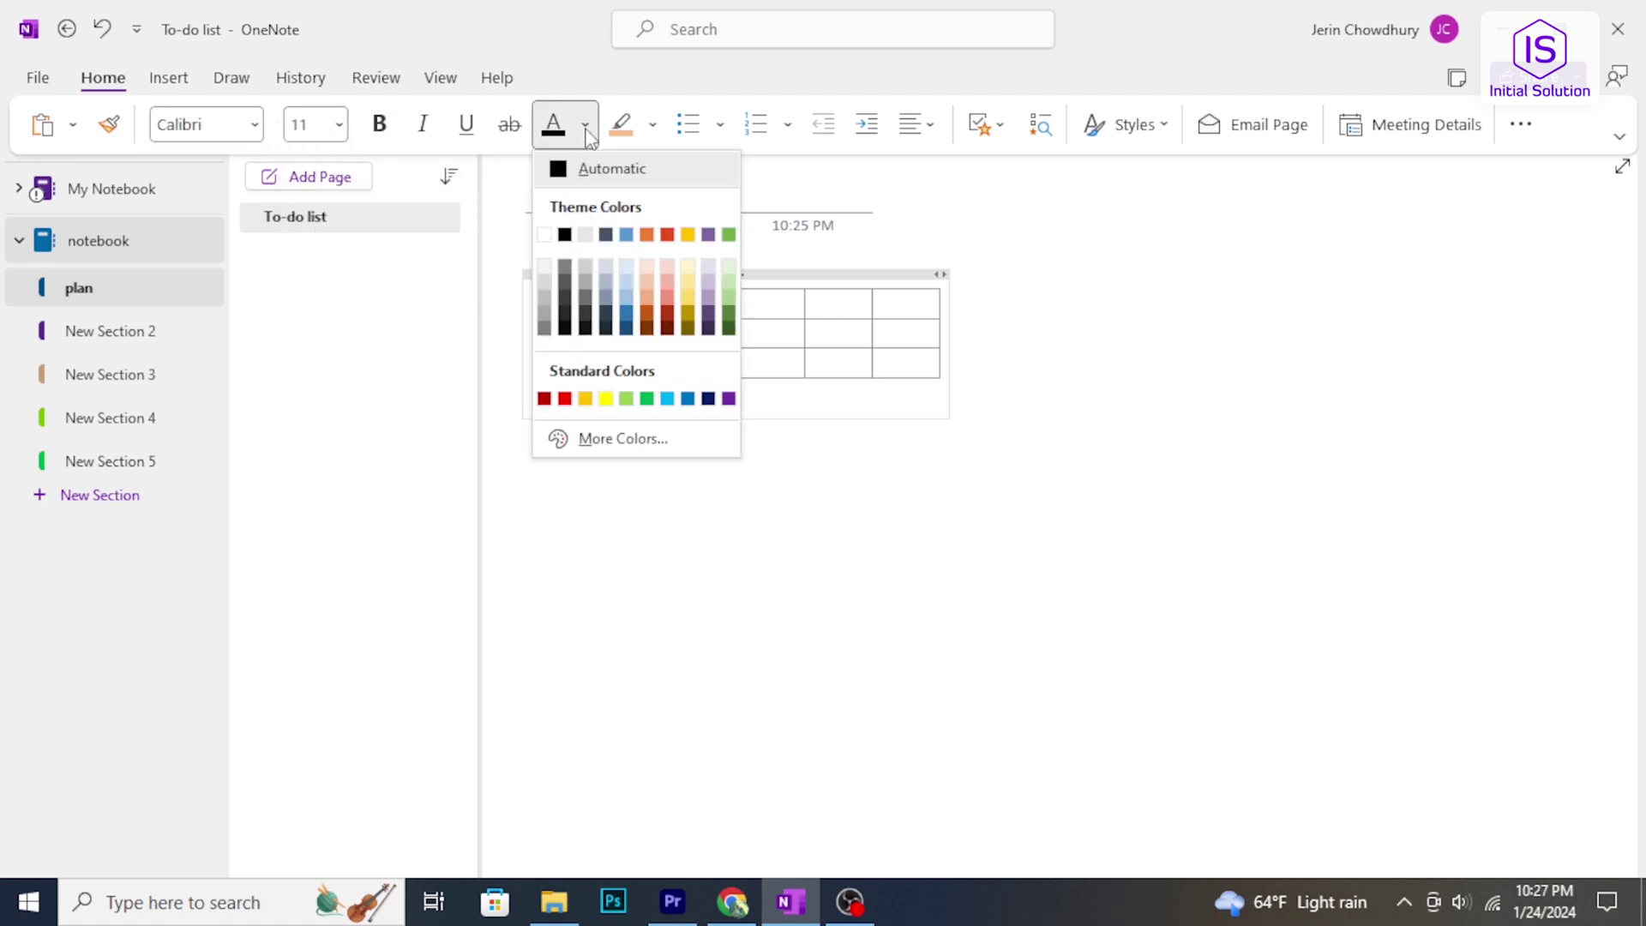
left_click(654, 129)
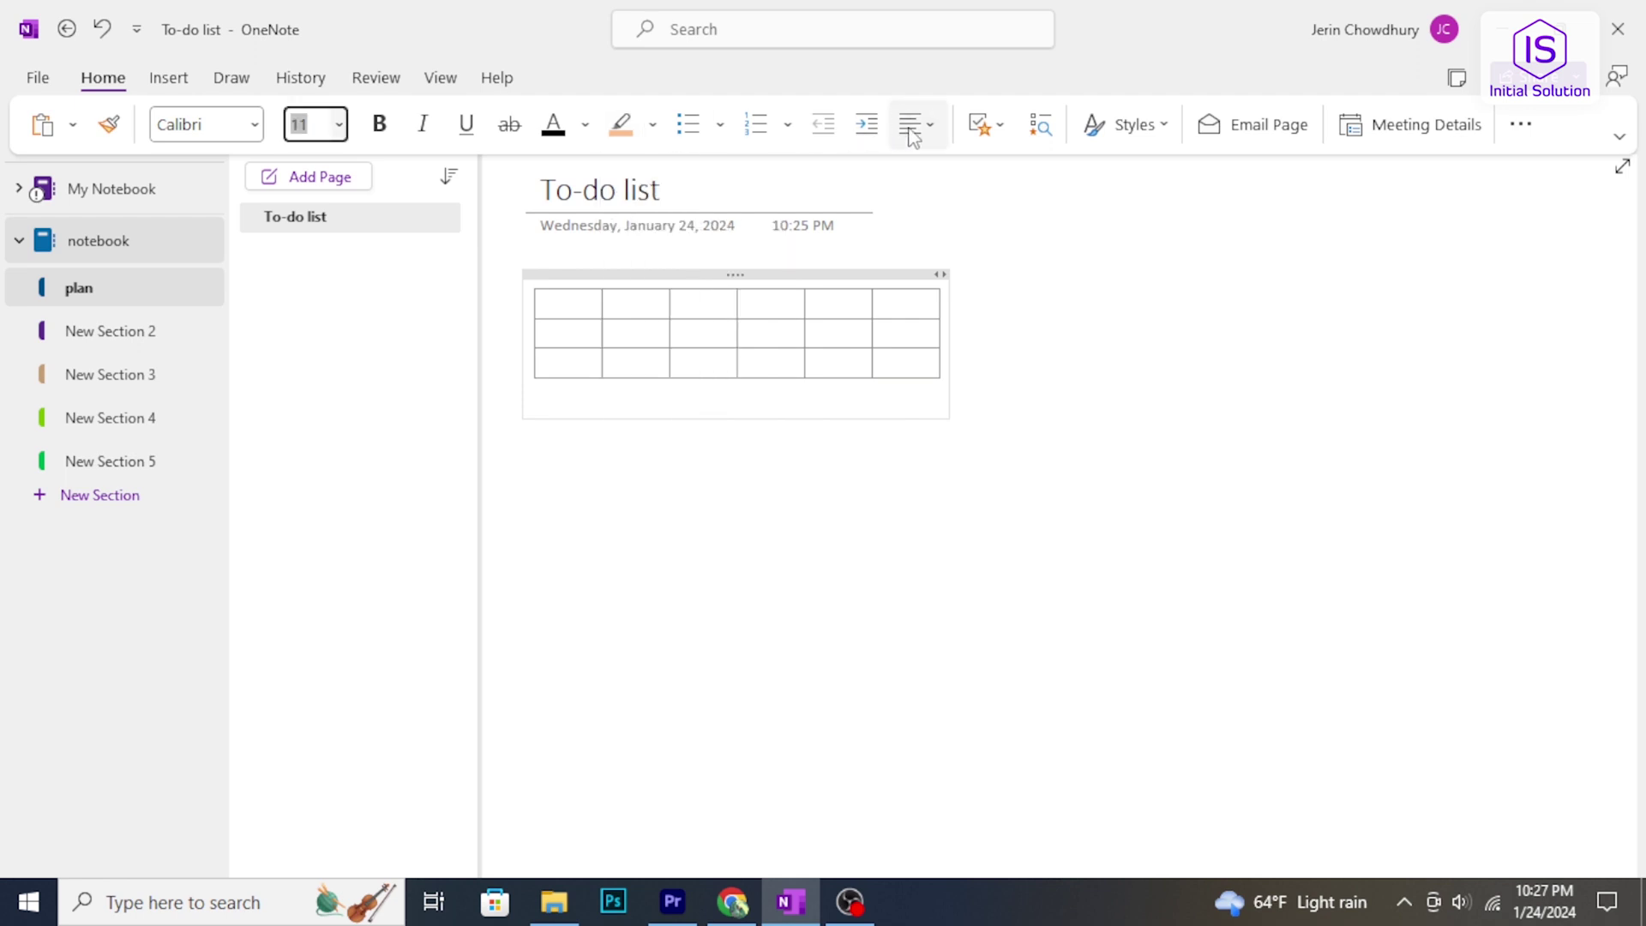
Step: Add a To Do checkbox tag on the line below the table
left_click(991, 129)
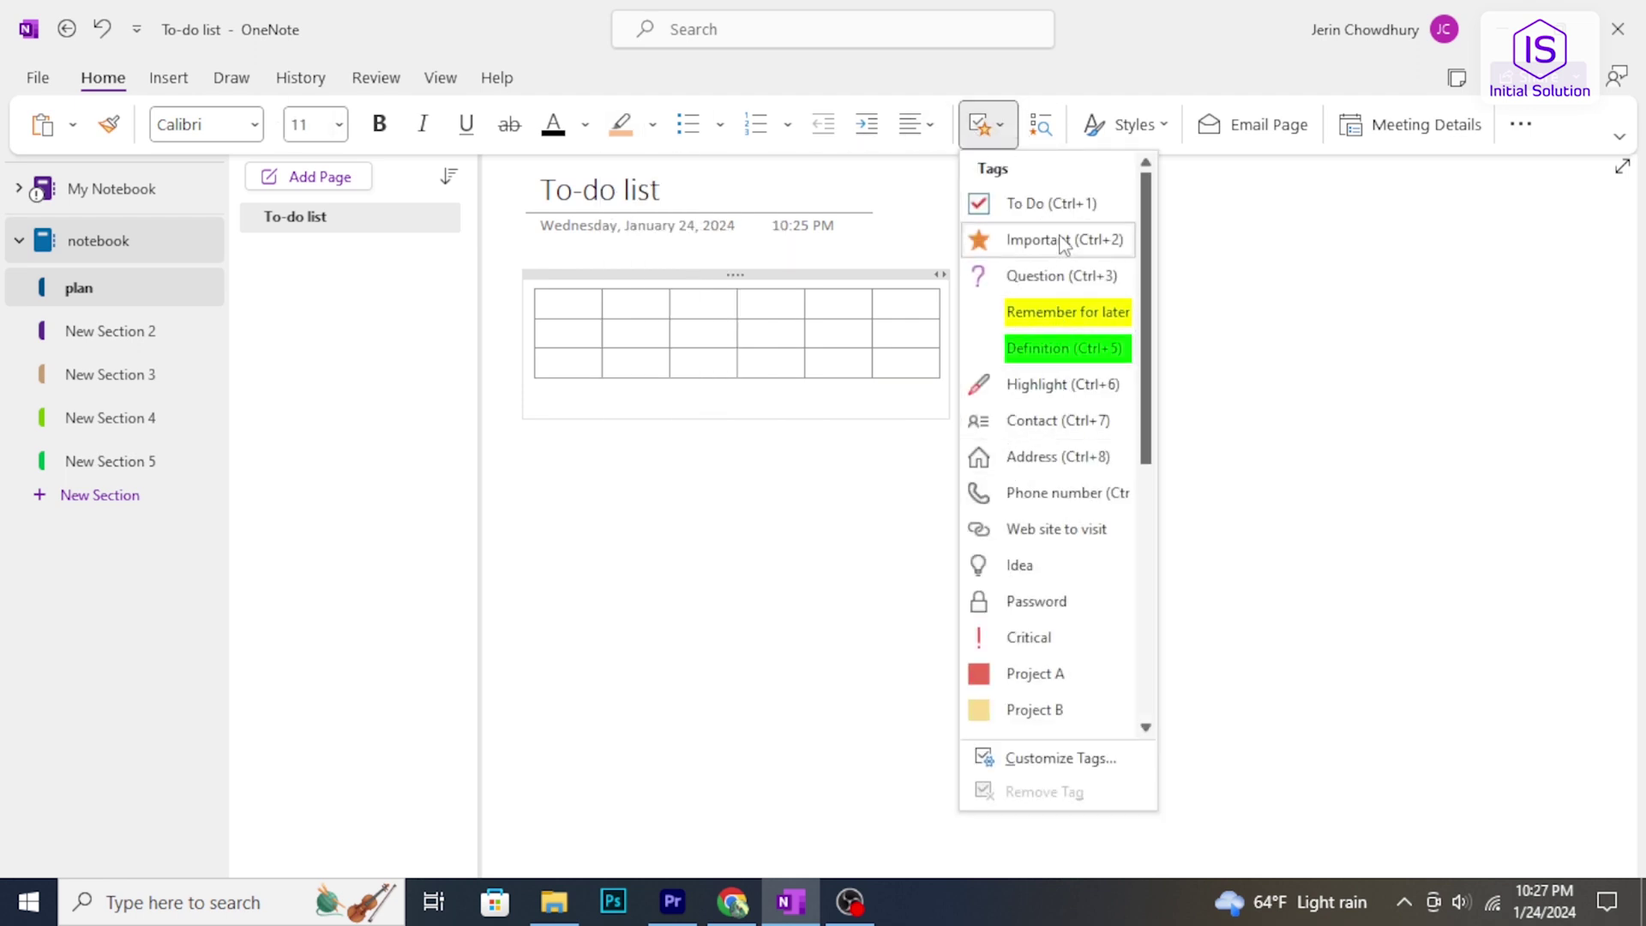
left_click(1039, 206)
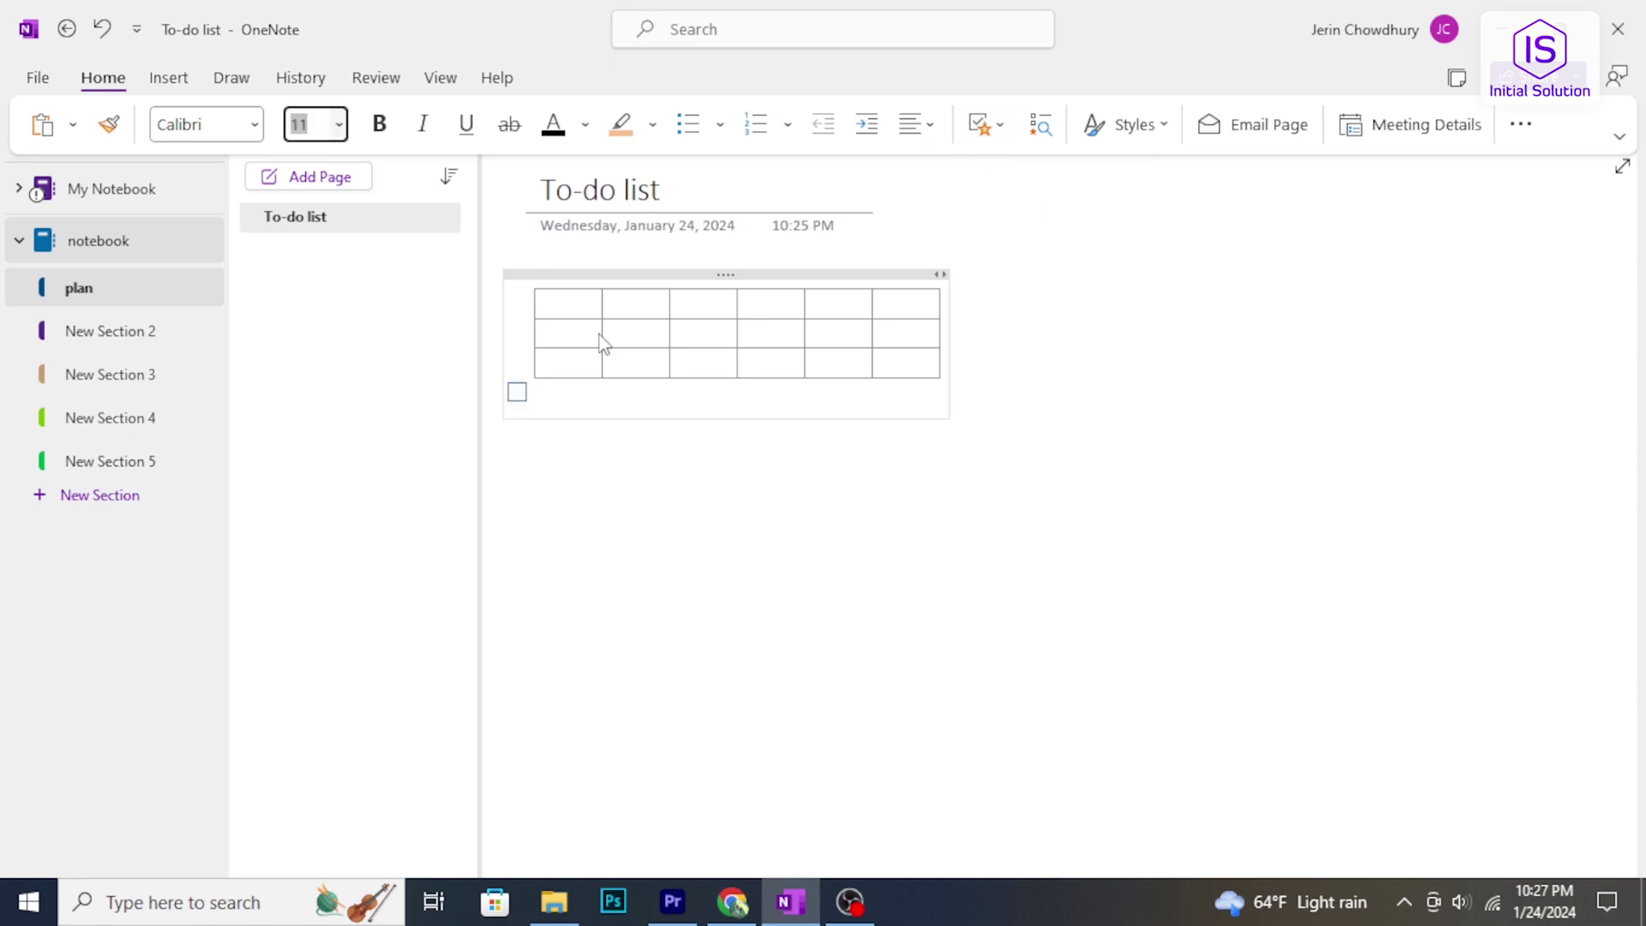
left_click(169, 77)
Step: Preview the Insert tab's table grid and '...' overflow menu, closing both unchanged
left_click(110, 128)
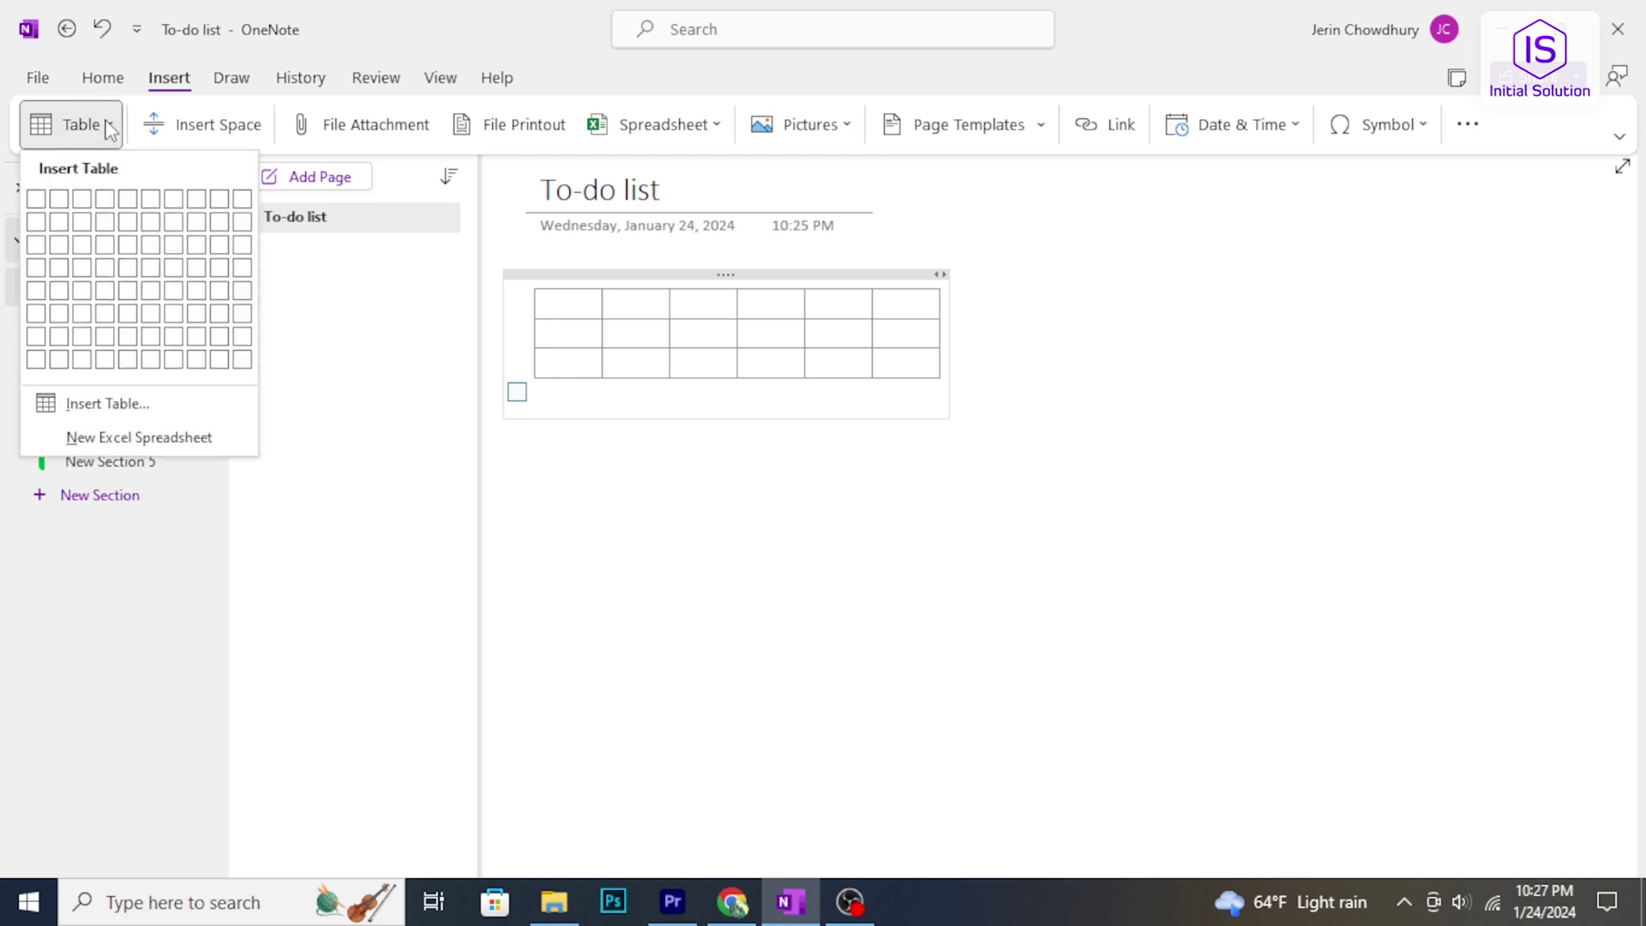
key("Escape")
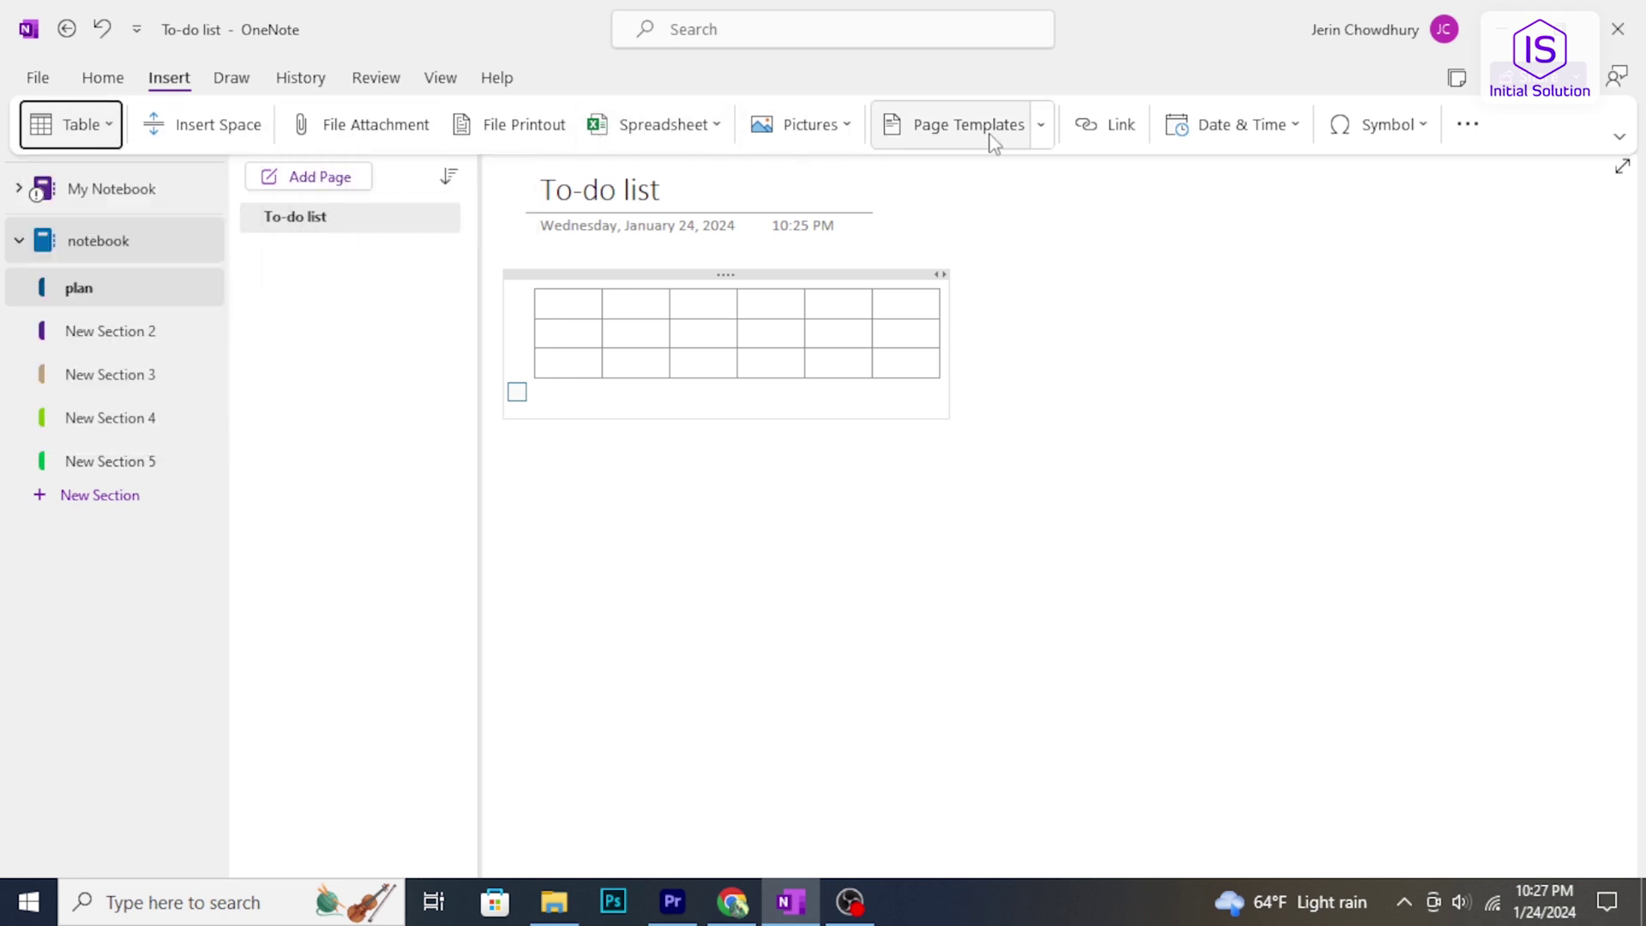
left_click(1467, 126)
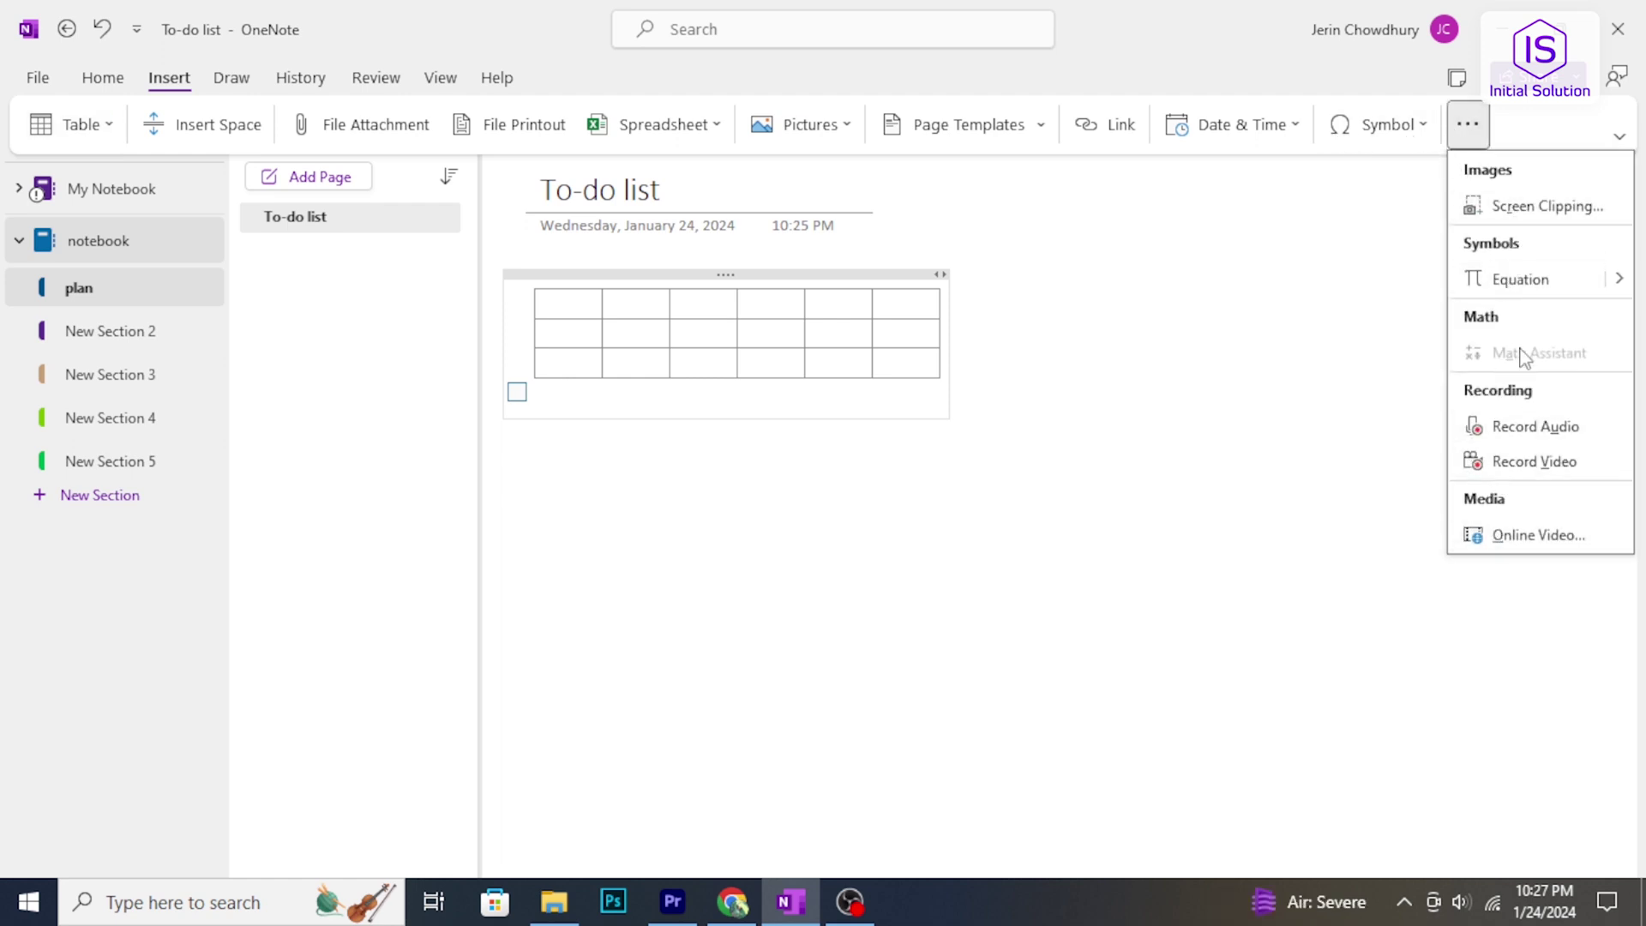
key("Escape")
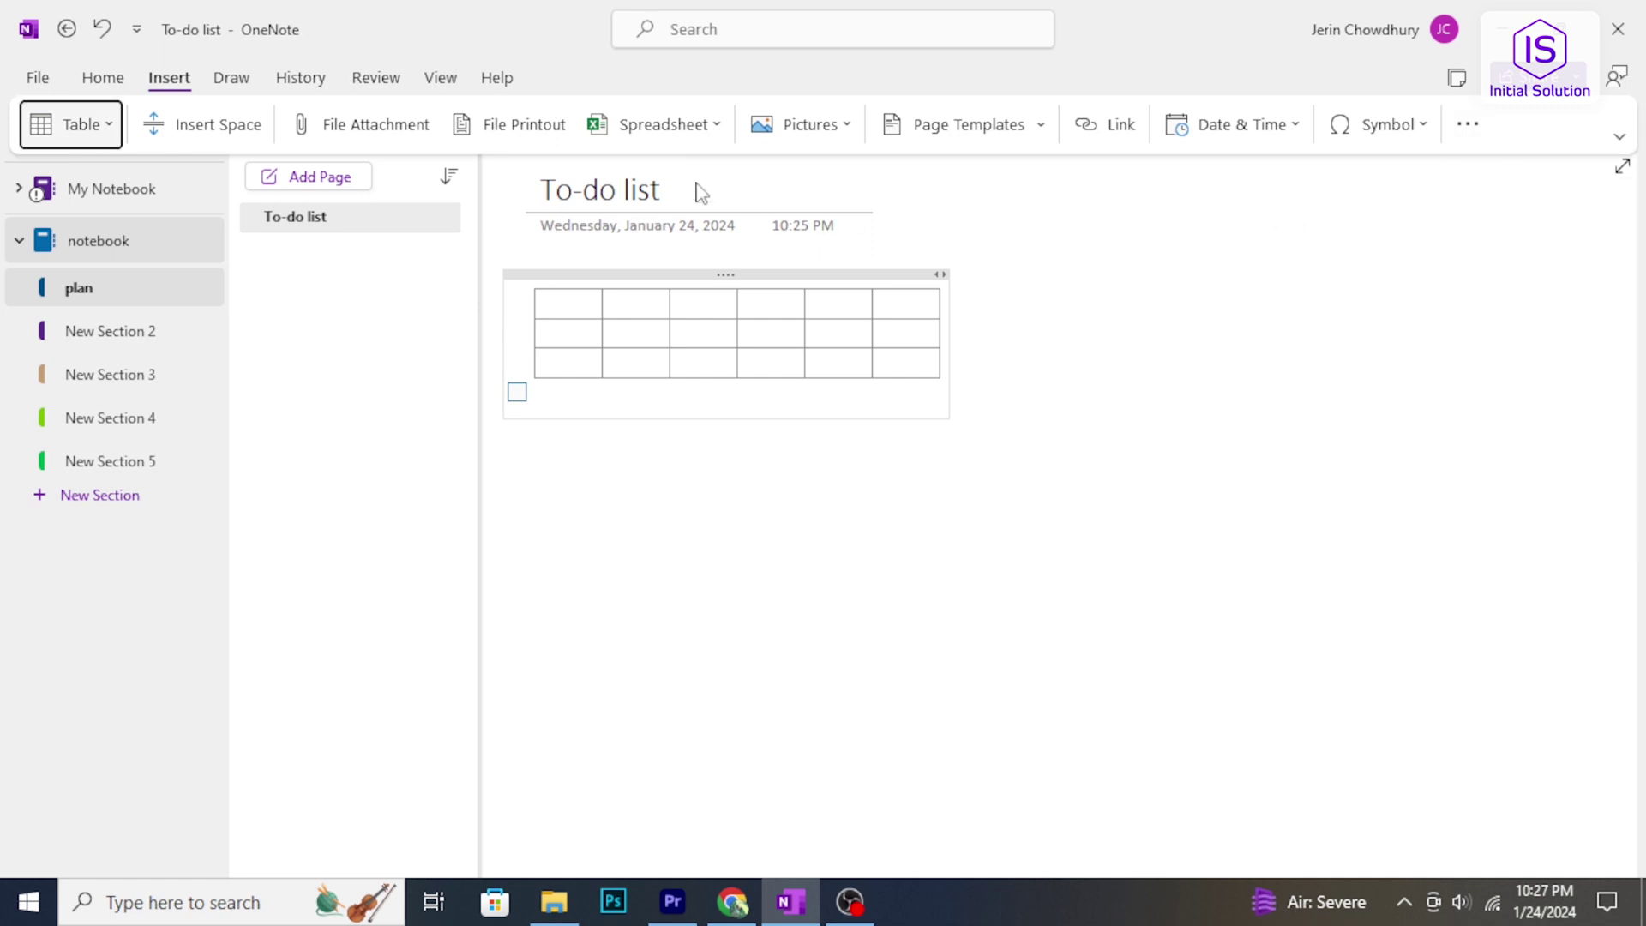
left_click(245, 84)
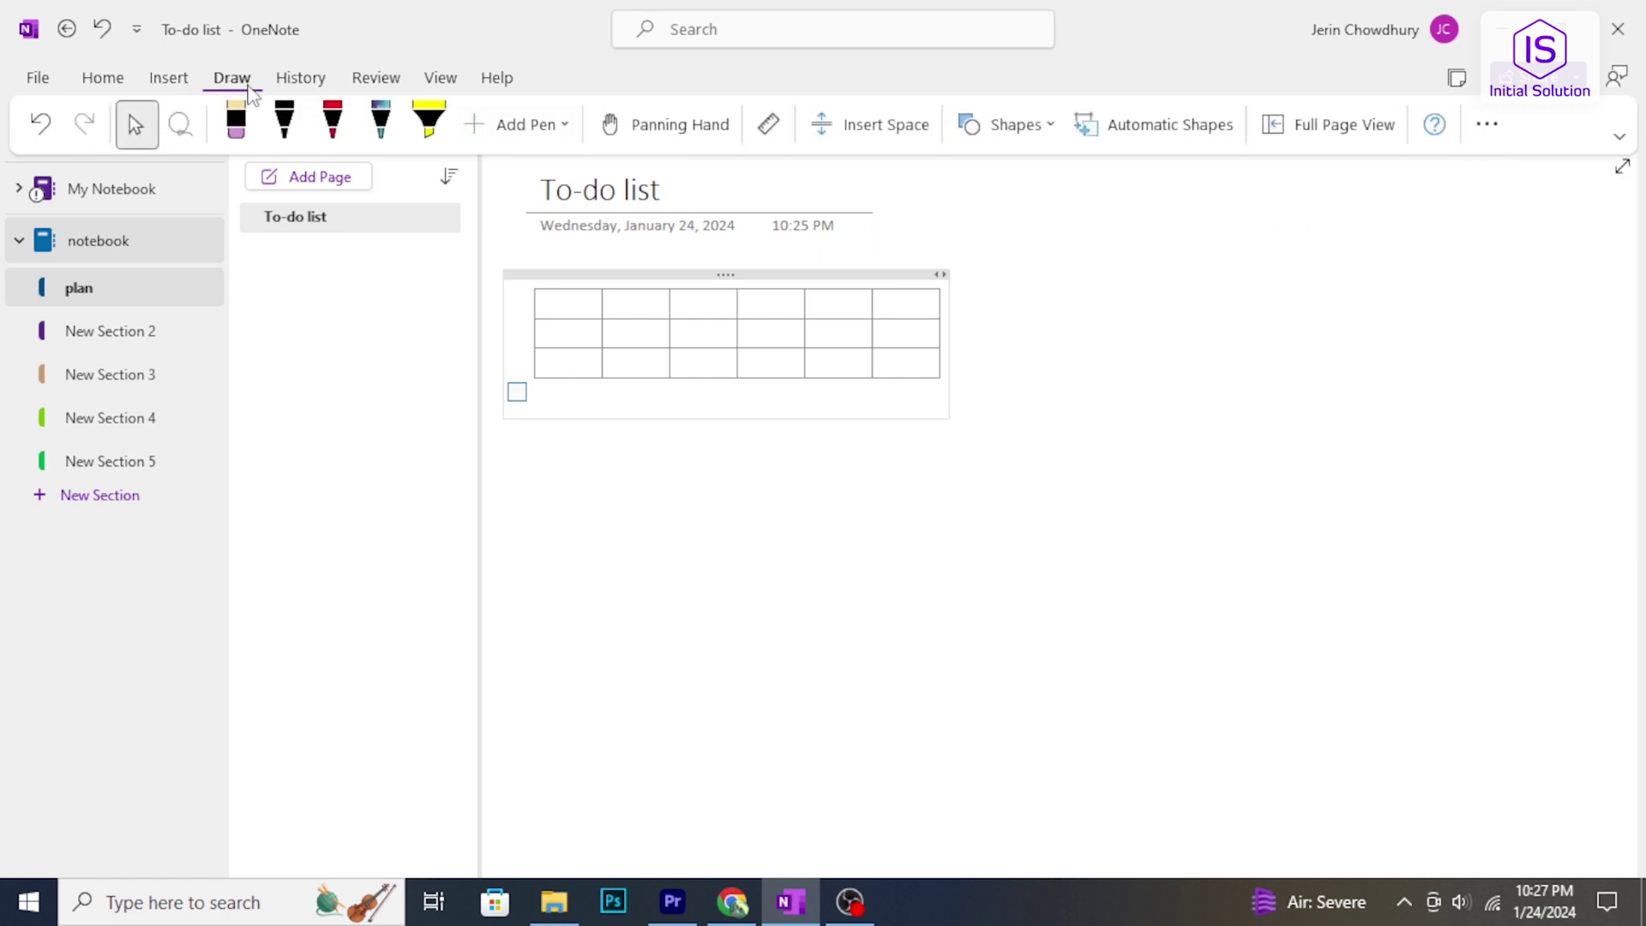
Step: Drag a yellow highlighter stroke under the table, then a short red vertical pen mark below it
left_click(420, 136)
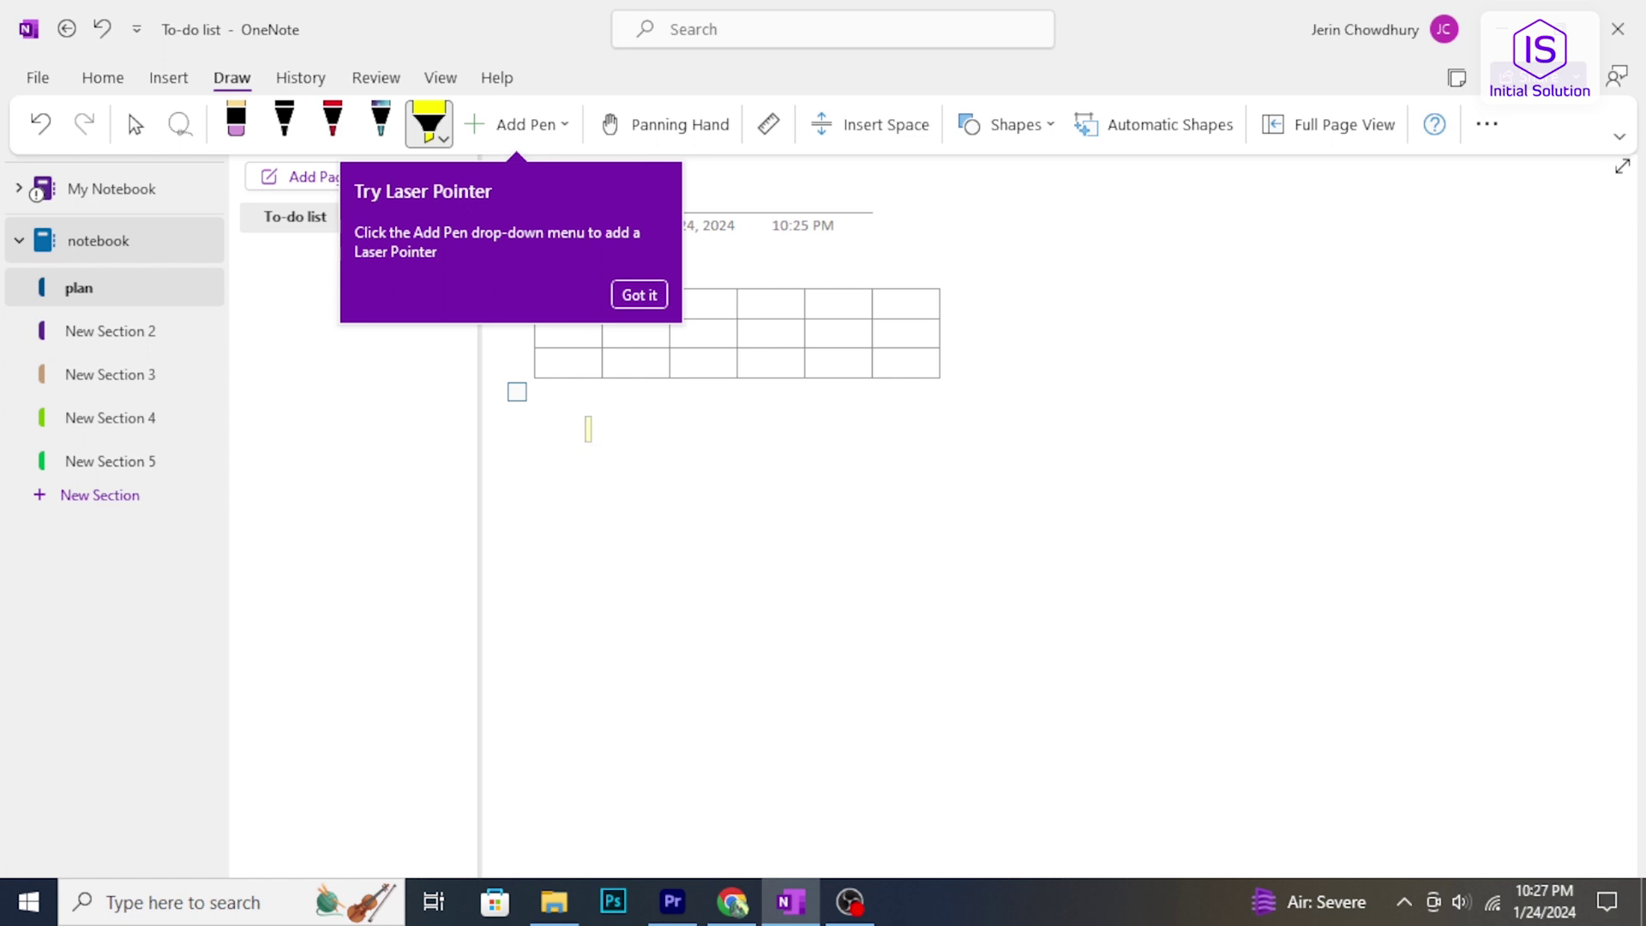
left_click_drag(588, 428, 842, 437)
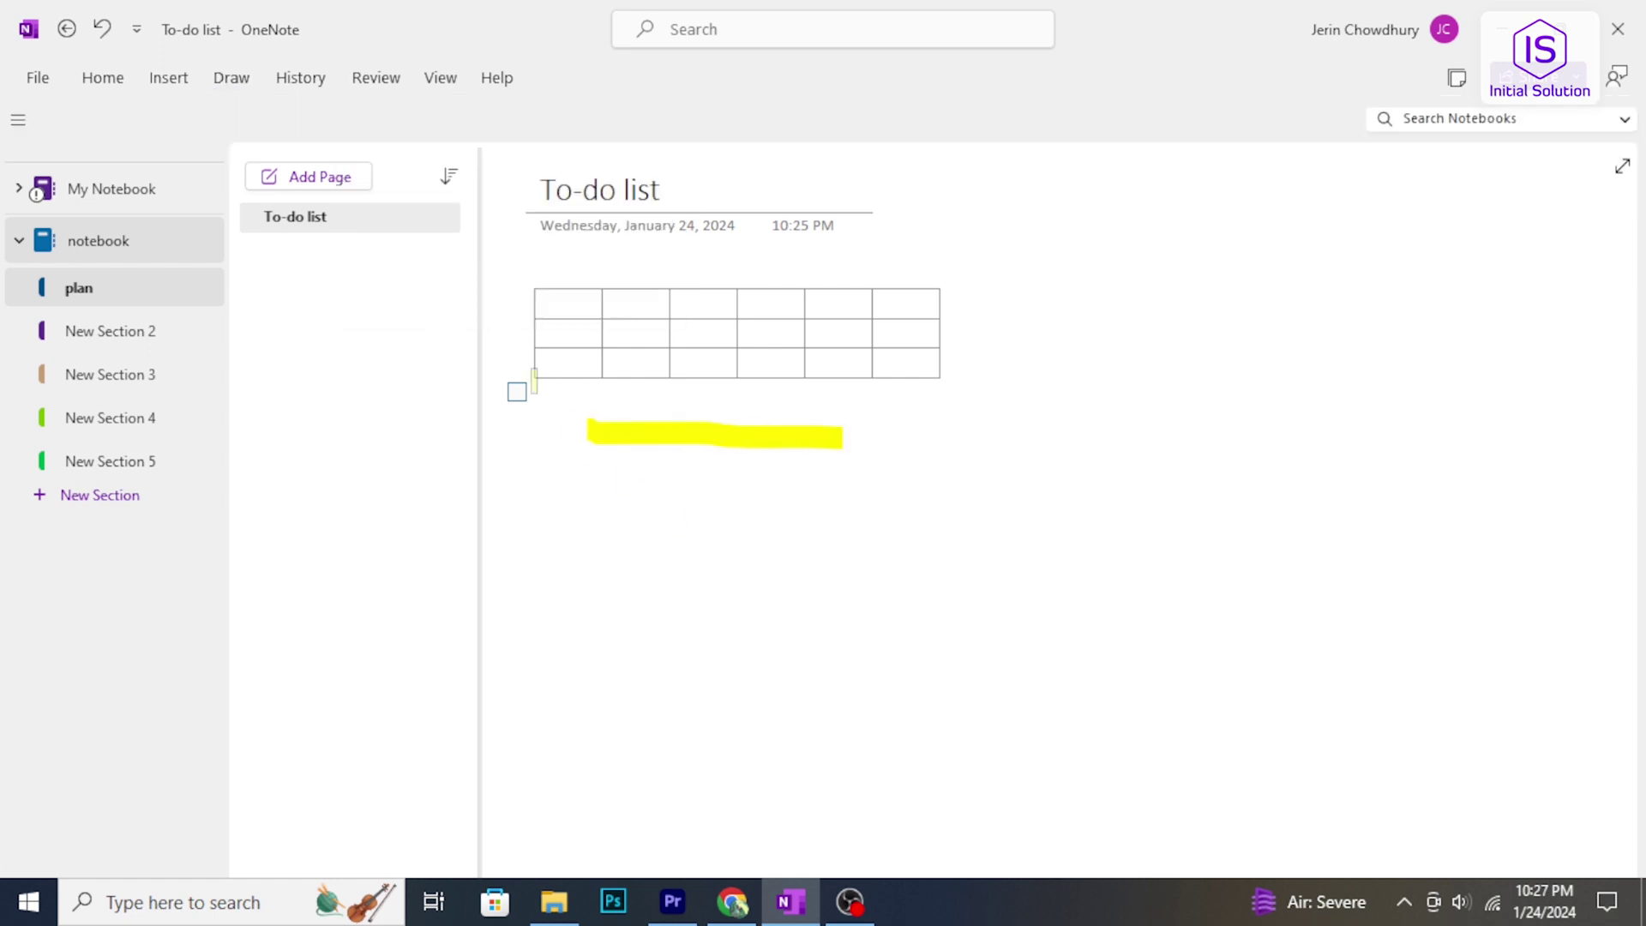
left_click(232, 85)
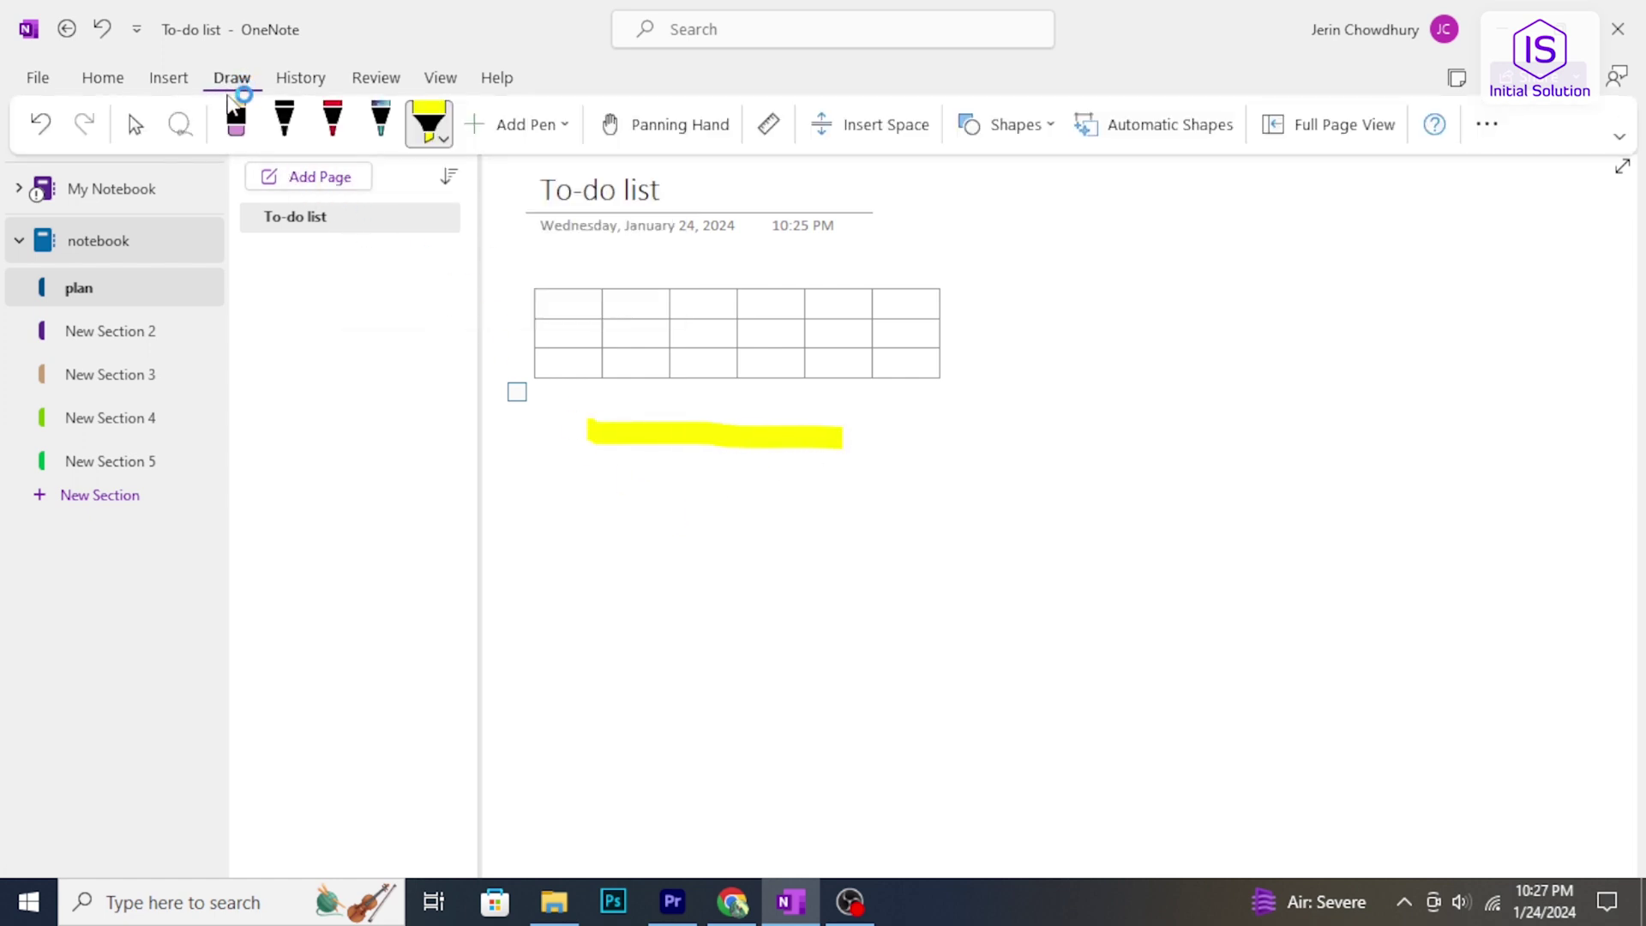
left_click(333, 124)
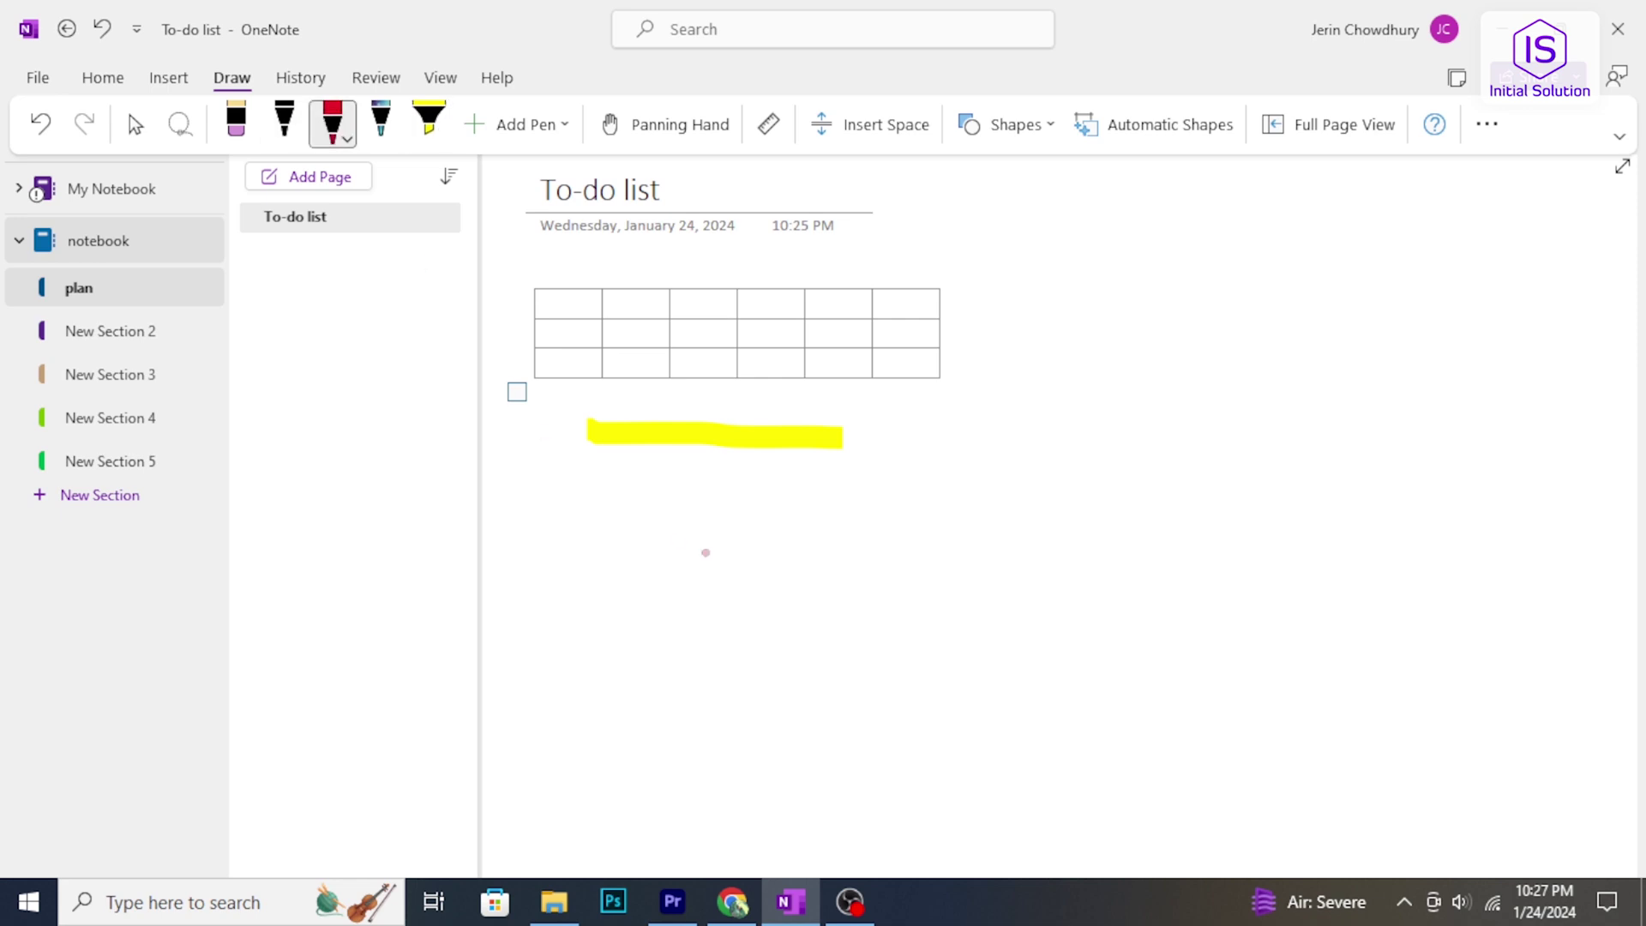
left_click_drag(643, 480, 642, 518)
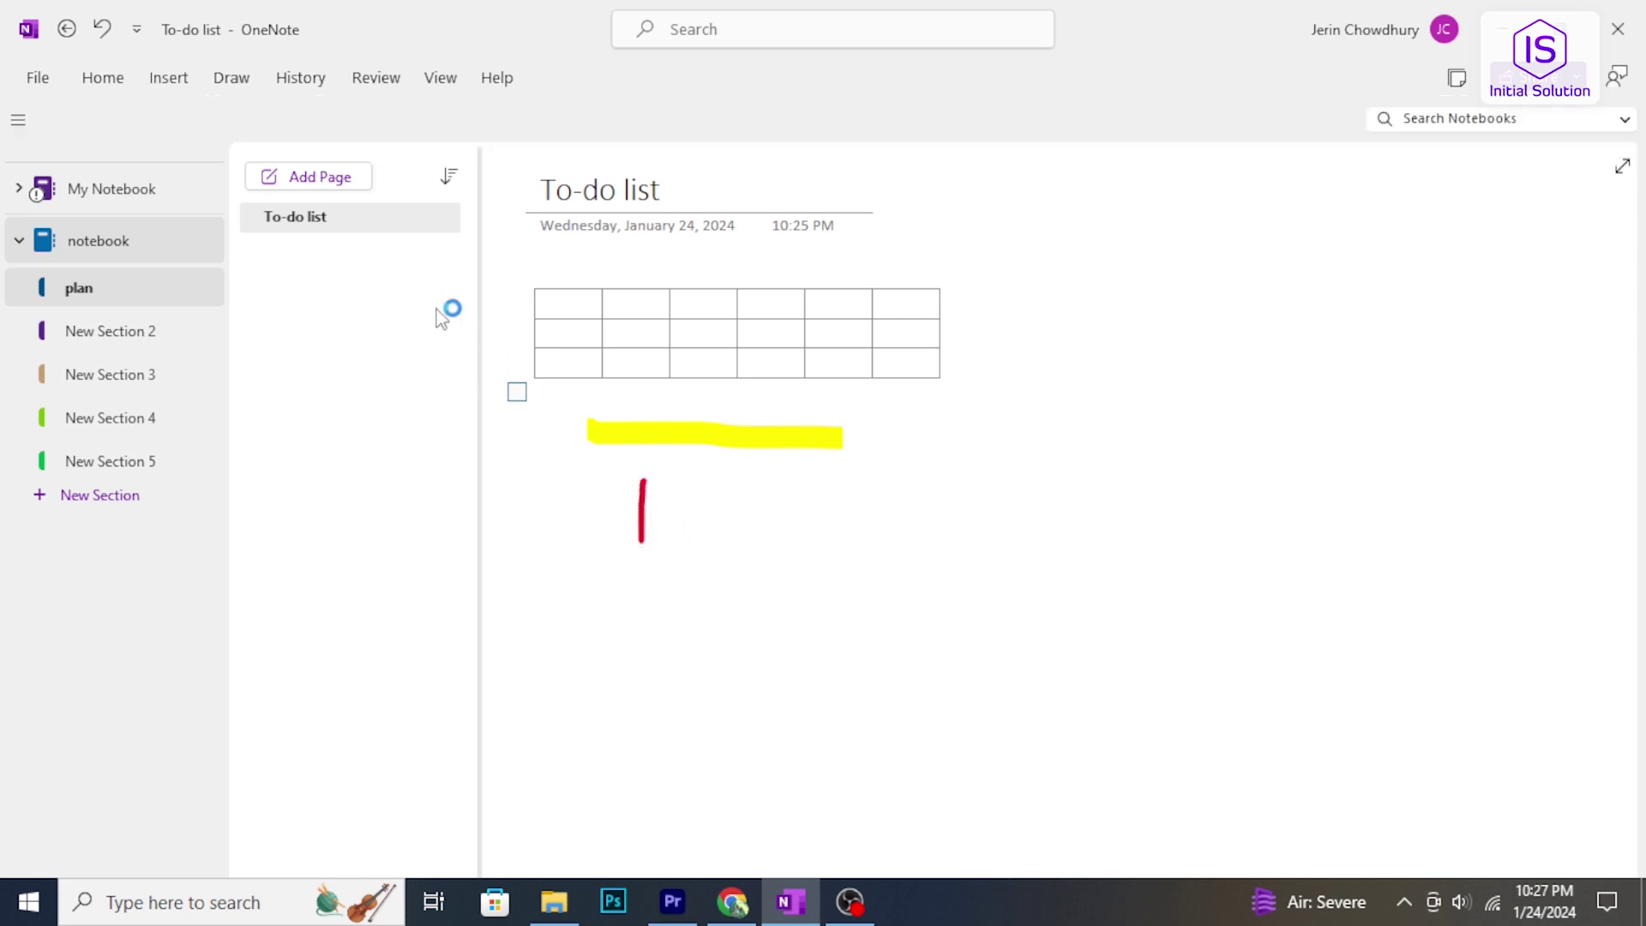
left_click(231, 79)
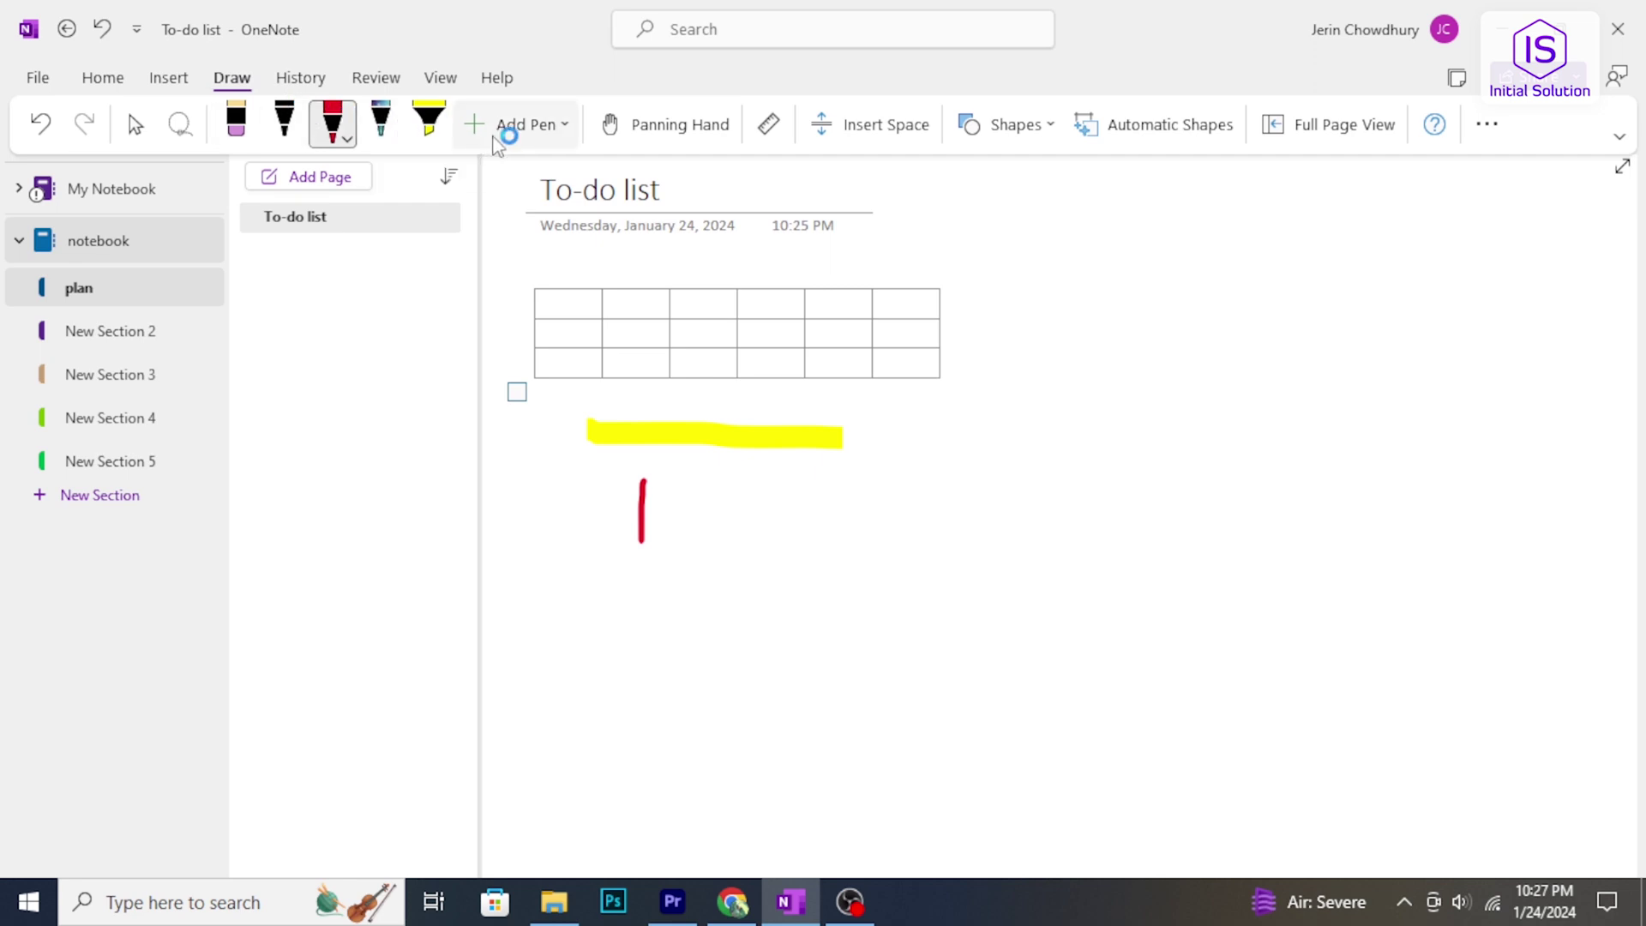
Step: Look through the History tab's Recent Edits, Page Versions and Notebook Recycle Bin menus
left_click(302, 79)
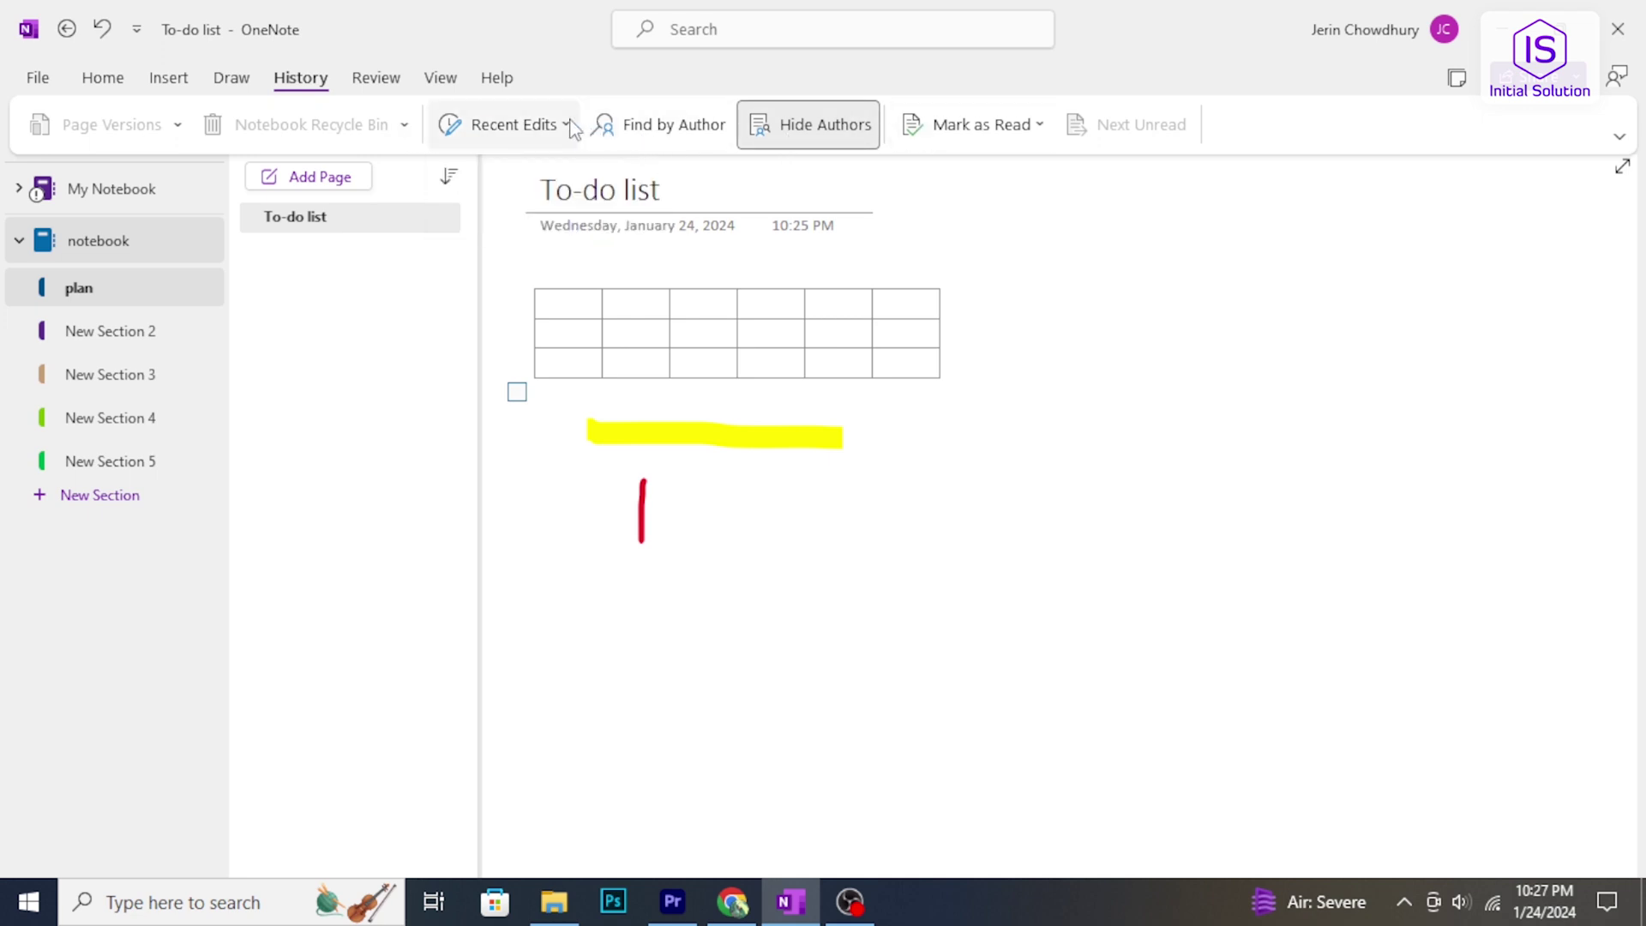
left_click(512, 125)
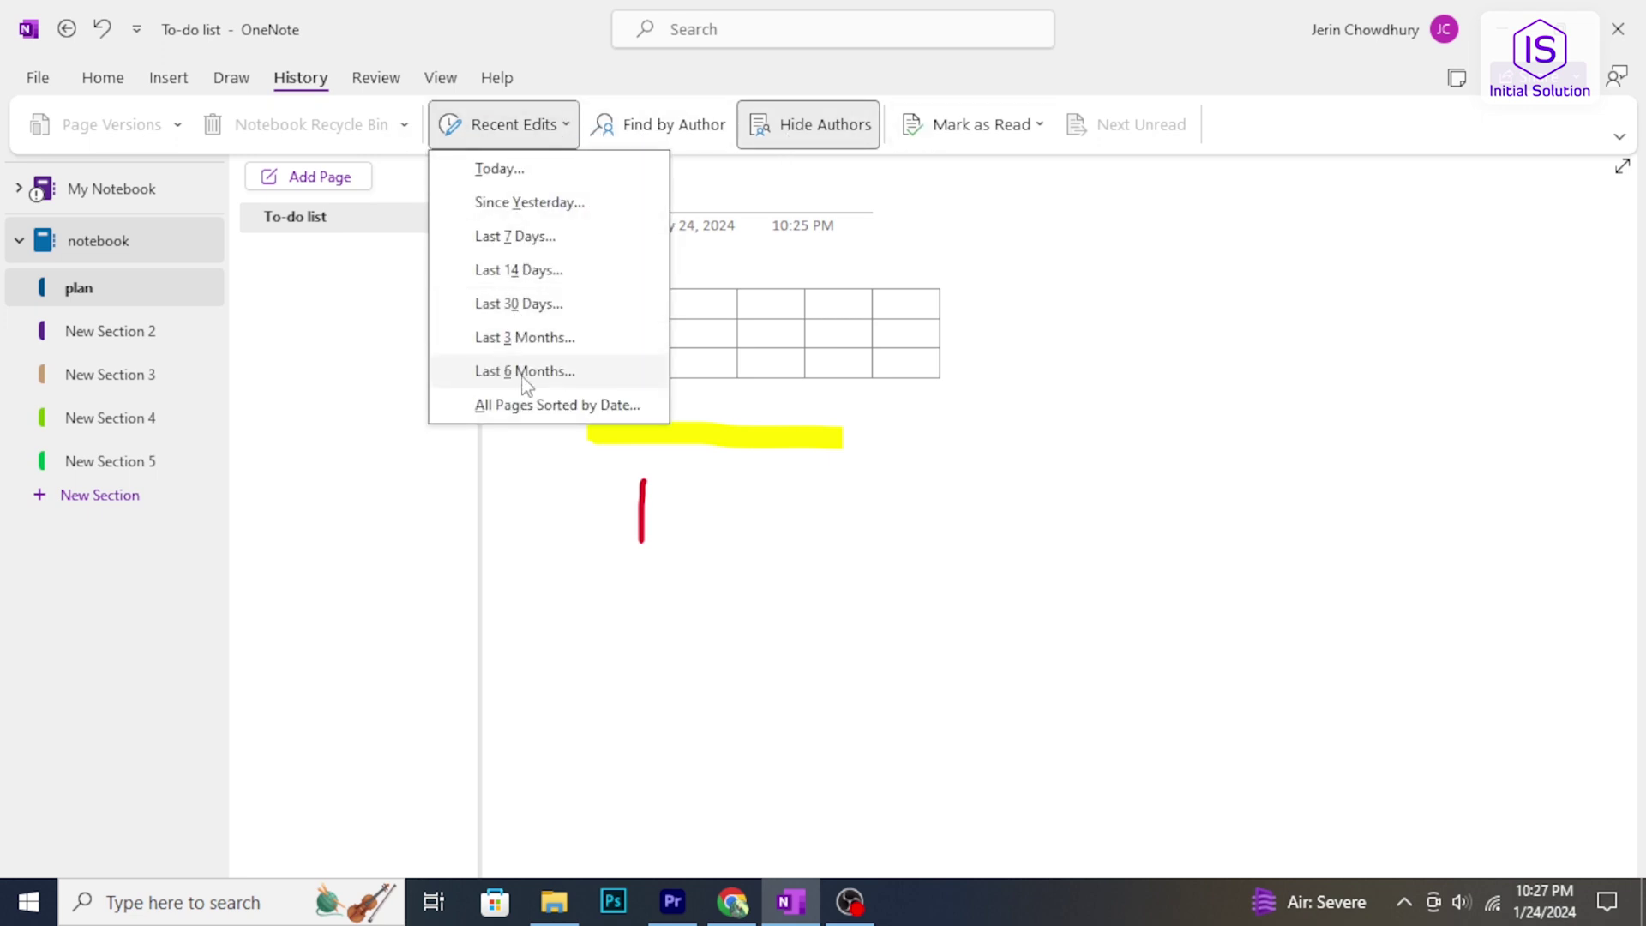
key("Escape")
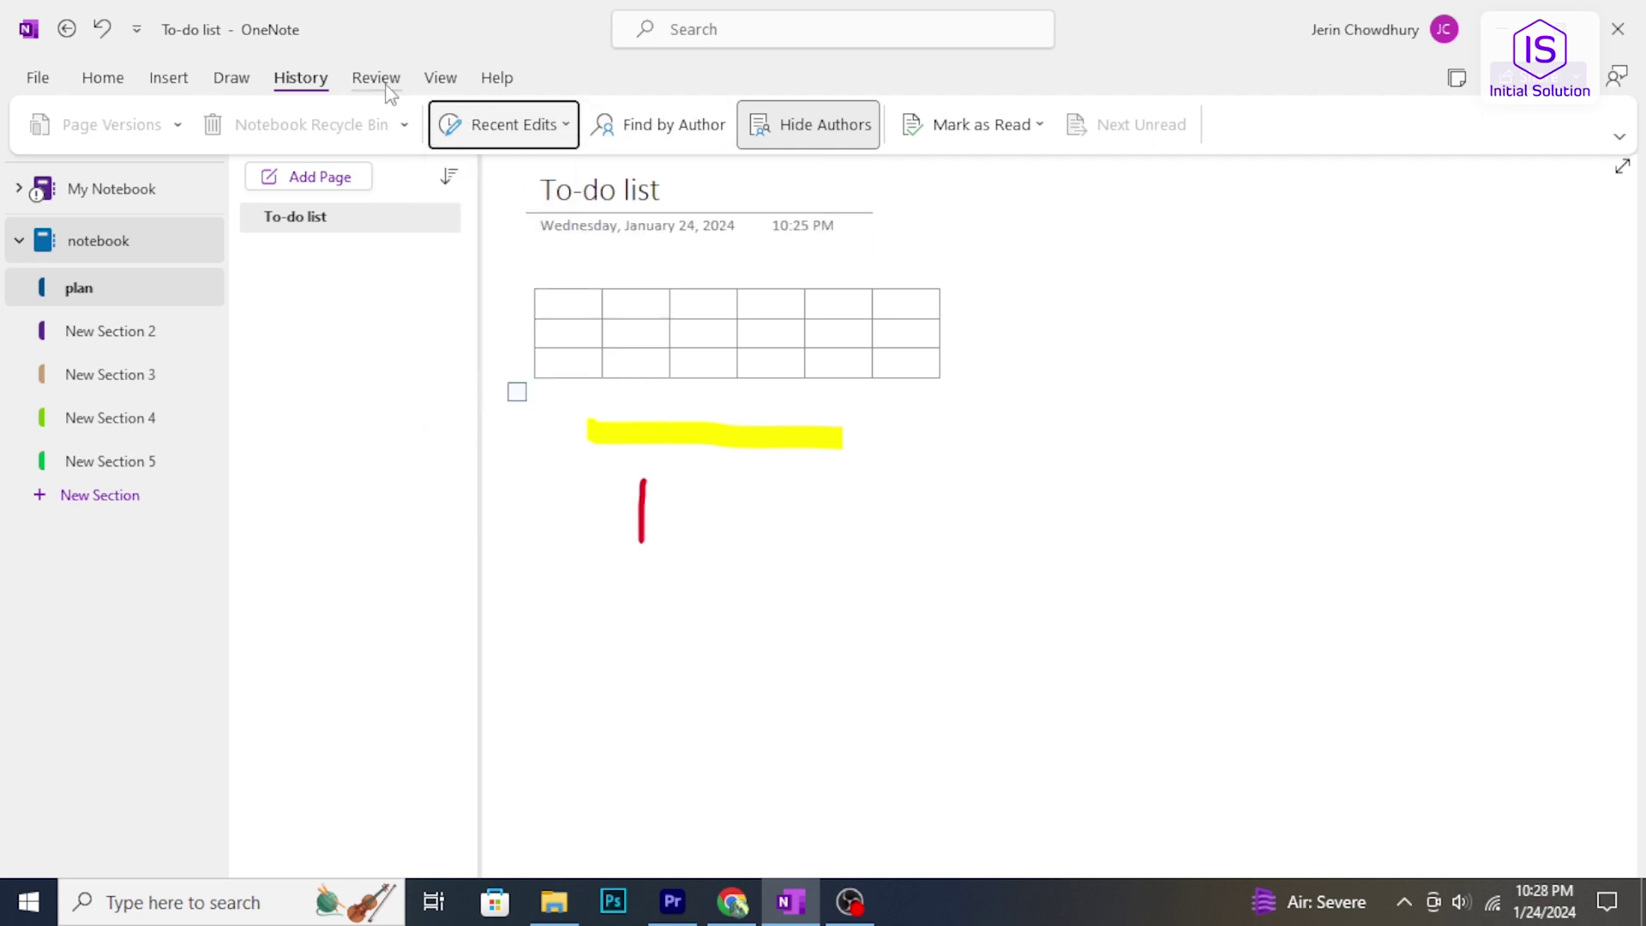
left_click(176, 127)
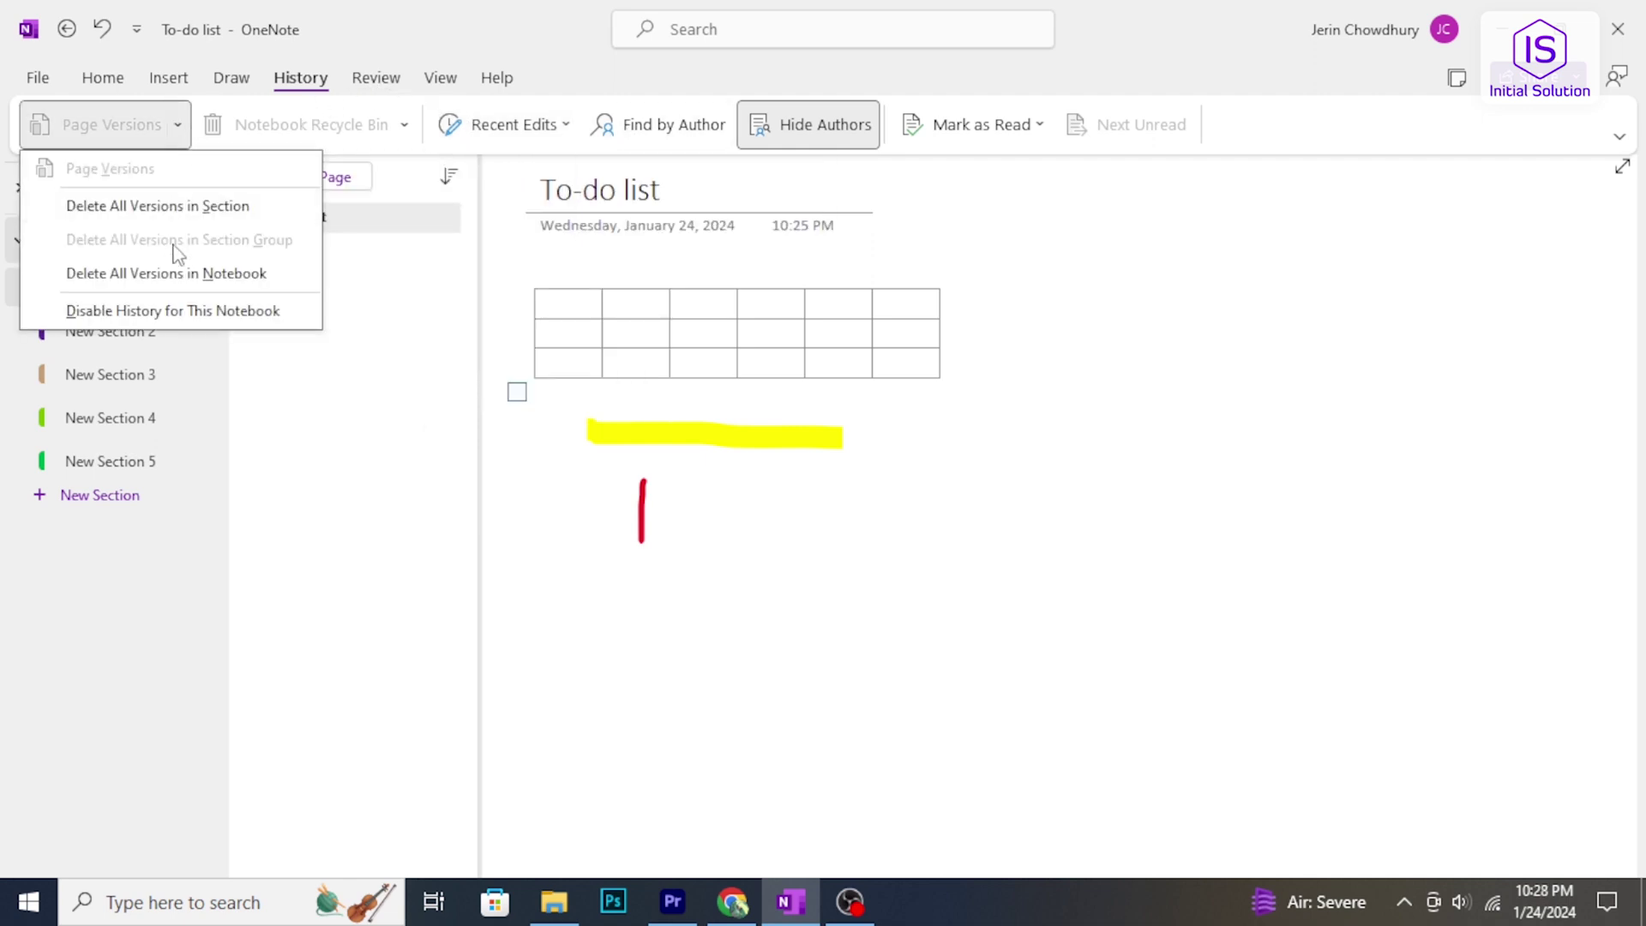
left_click(176, 129)
left_click(405, 128)
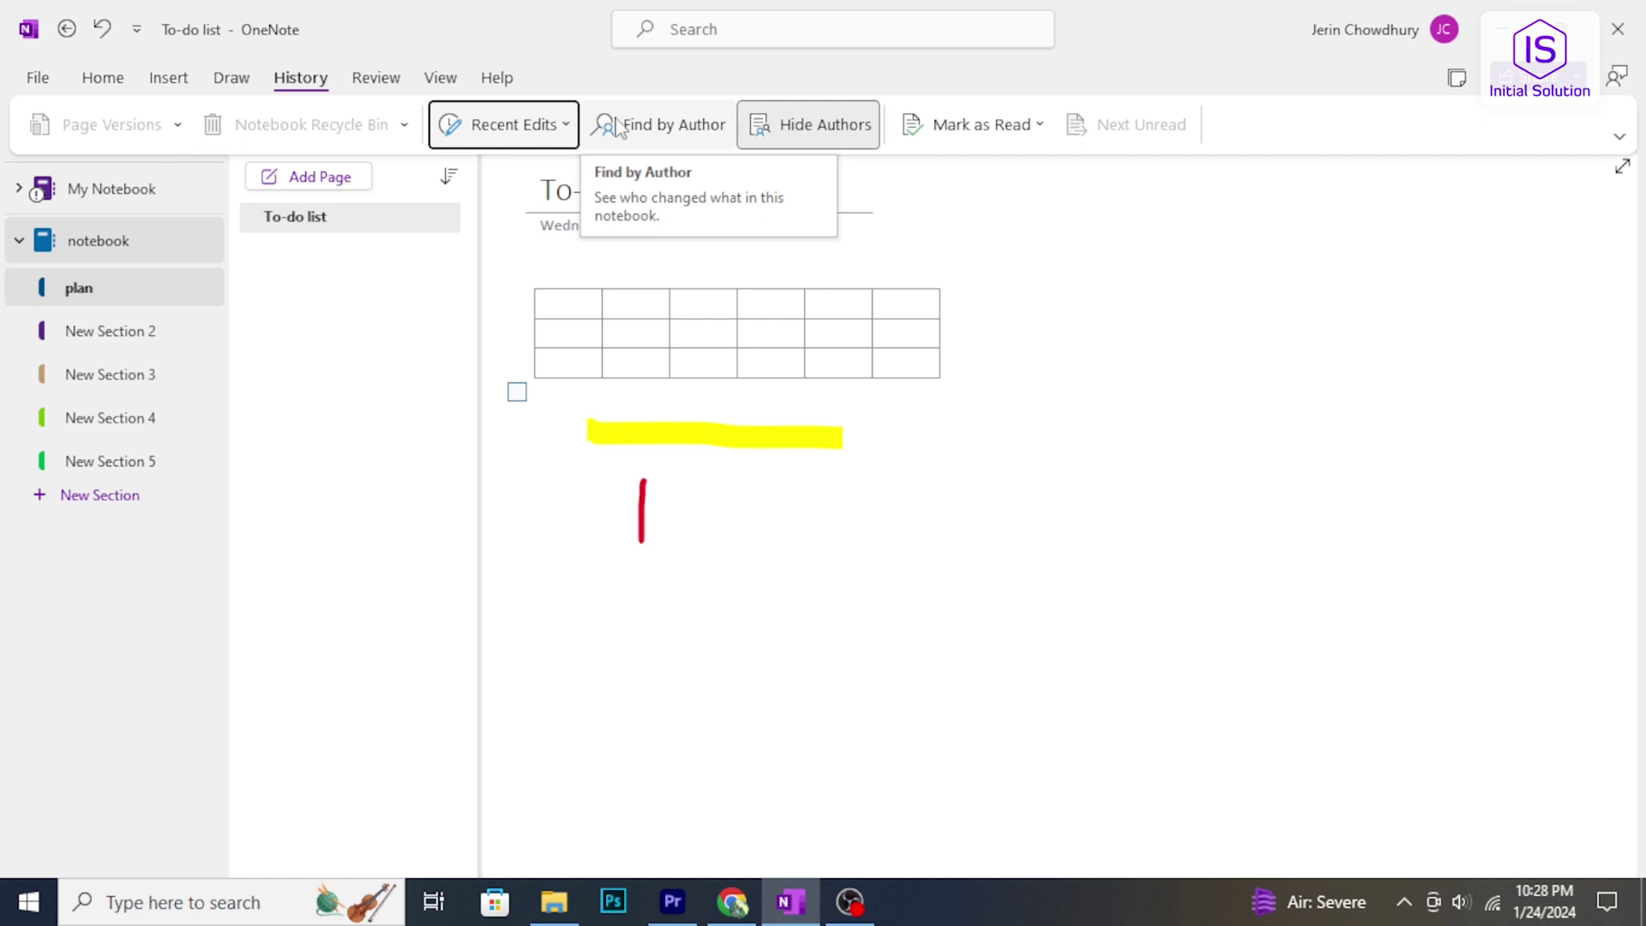
left_click(377, 79)
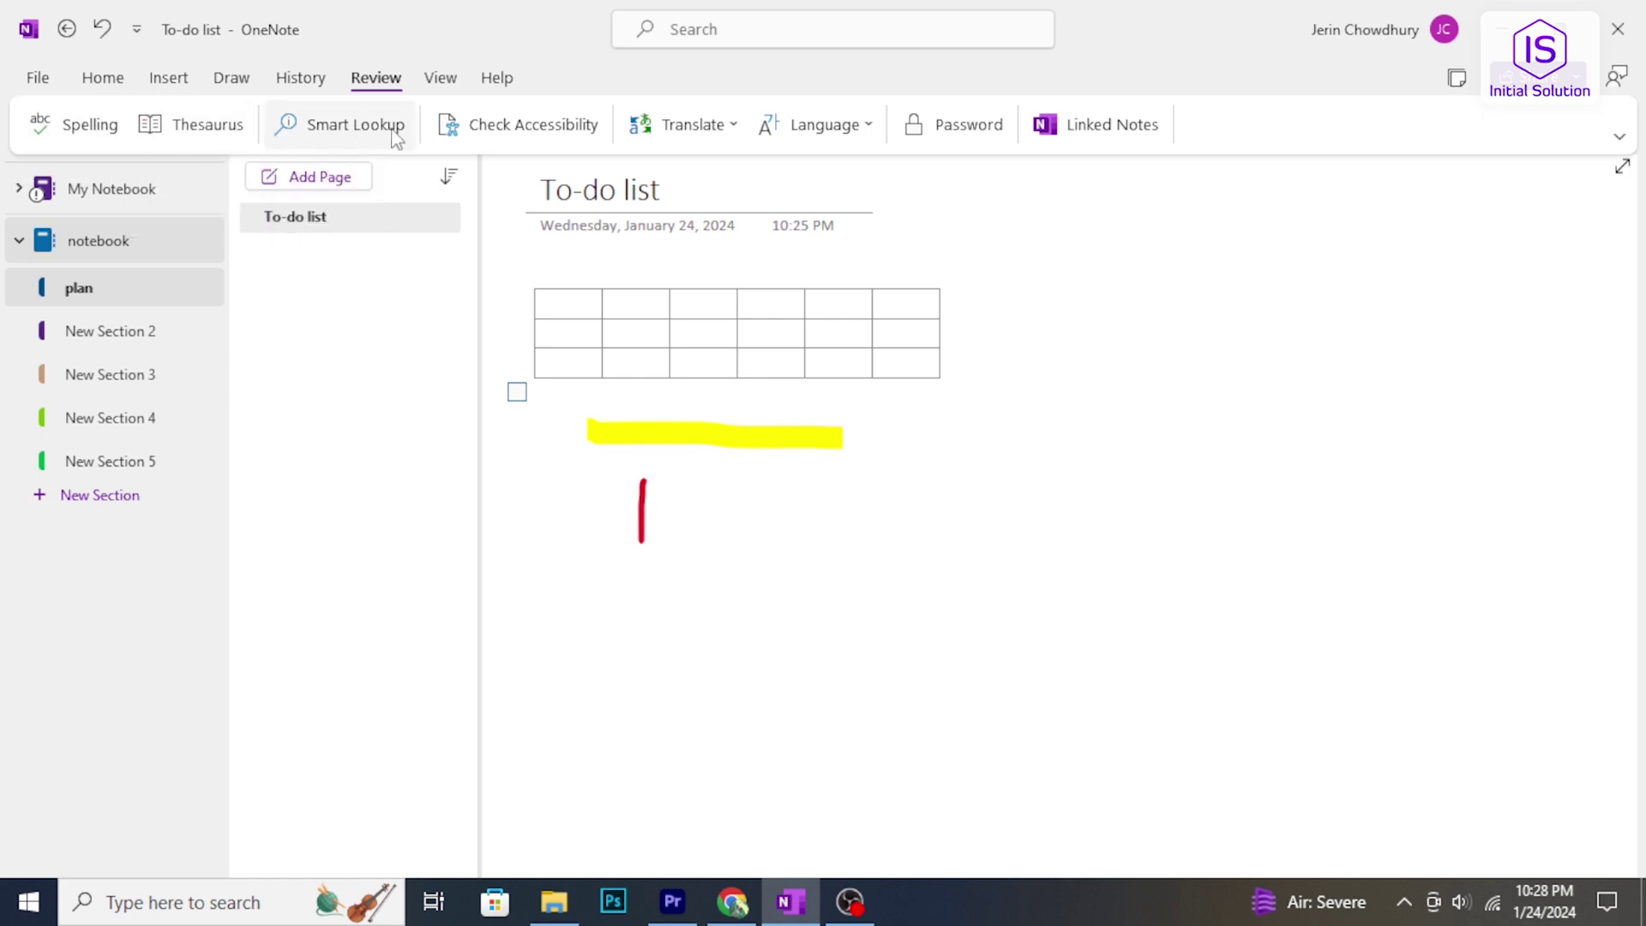
Step: Check the Translate options, then open Set Password for plan and cancel it
left_click(699, 128)
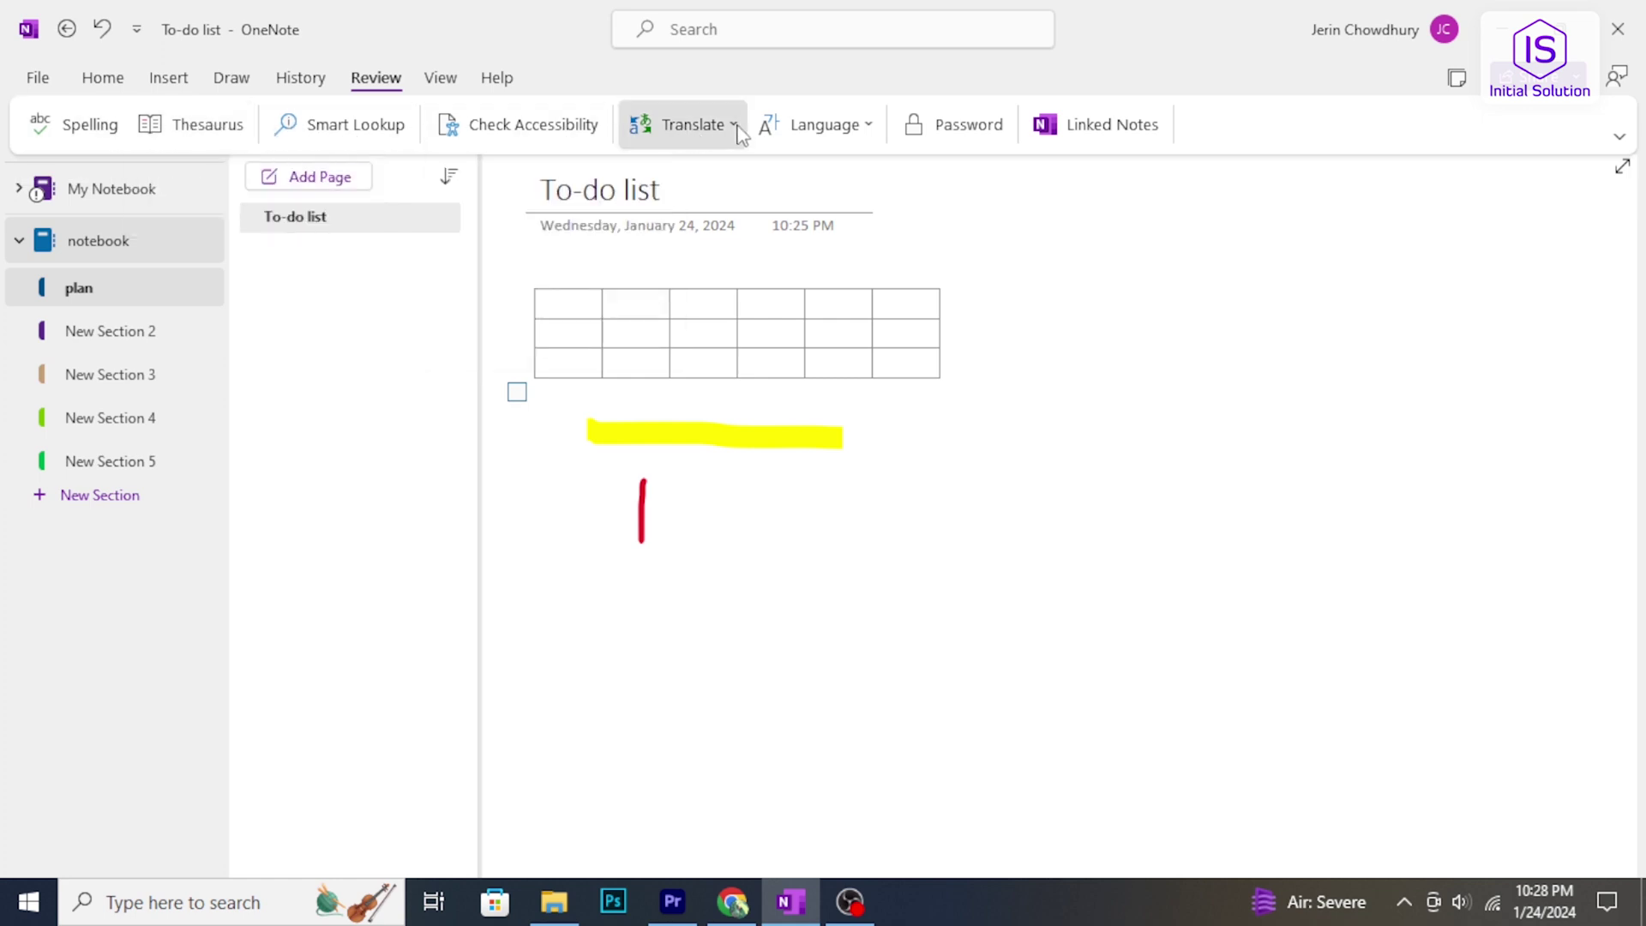
key("Escape")
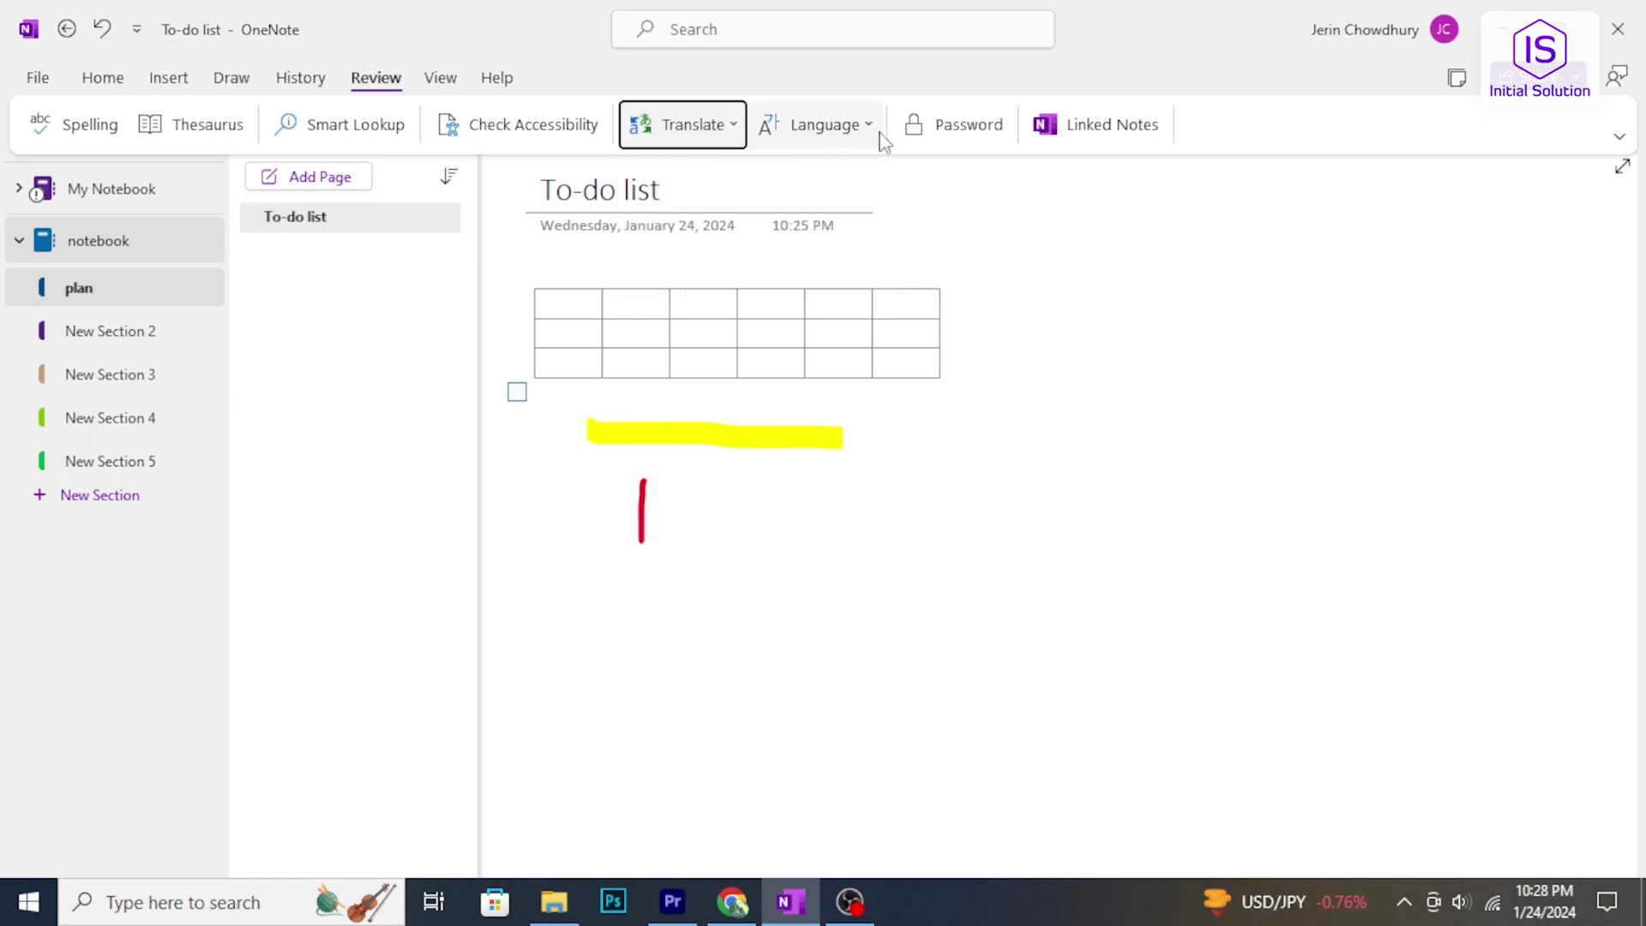
left_click(992, 131)
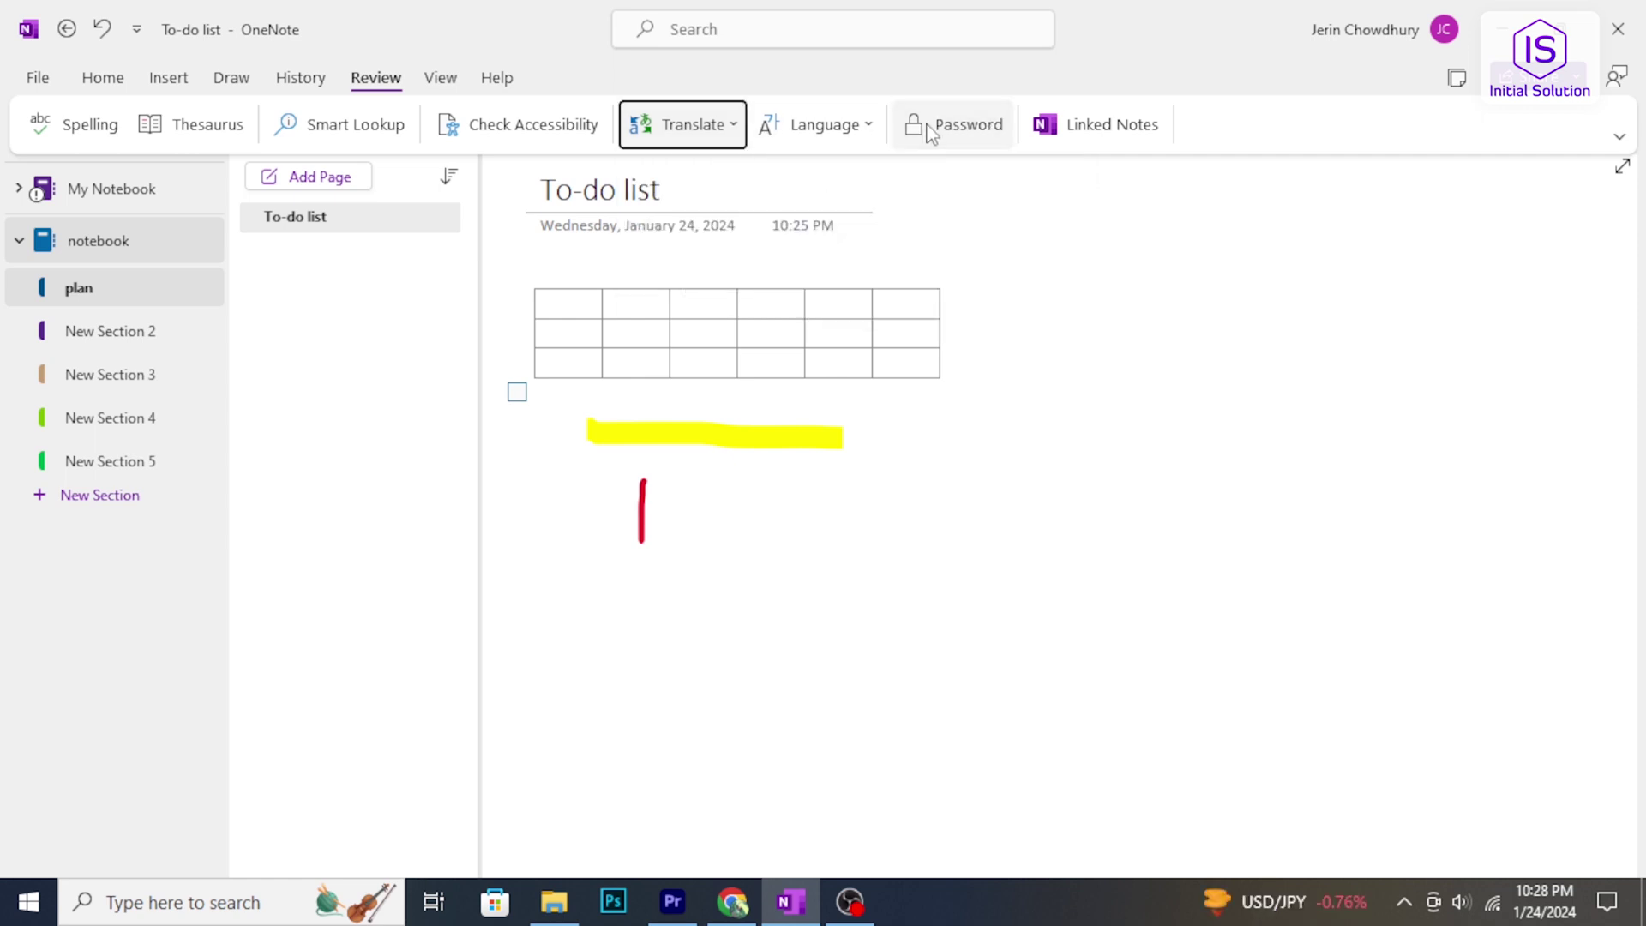
left_click(1496, 240)
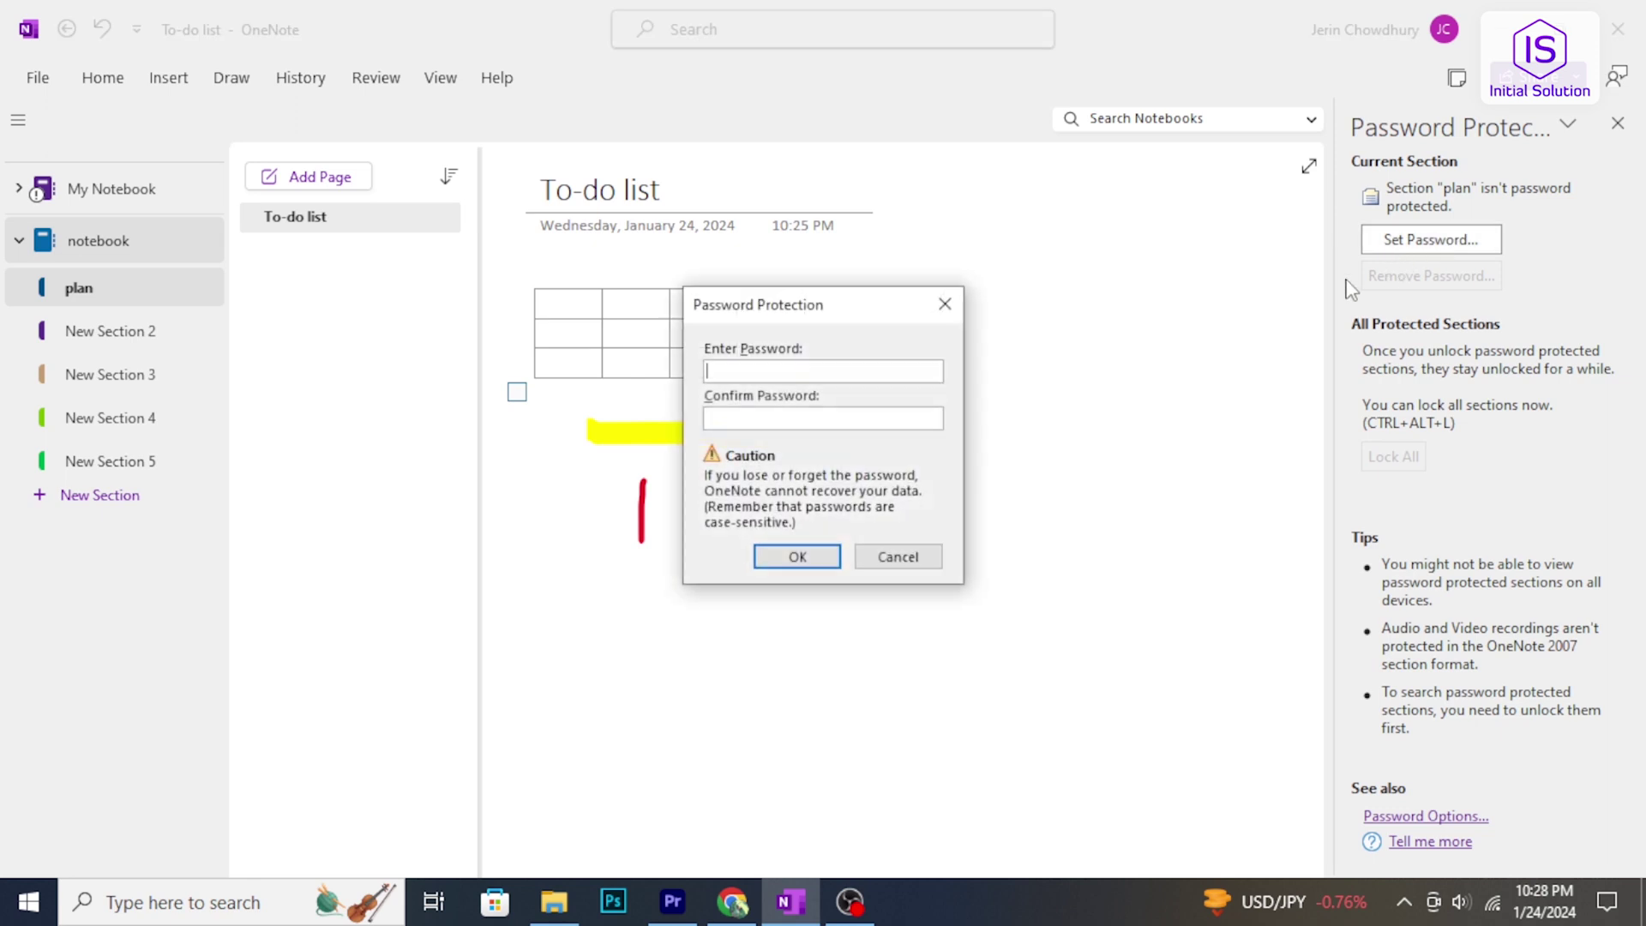
left_click(869, 553)
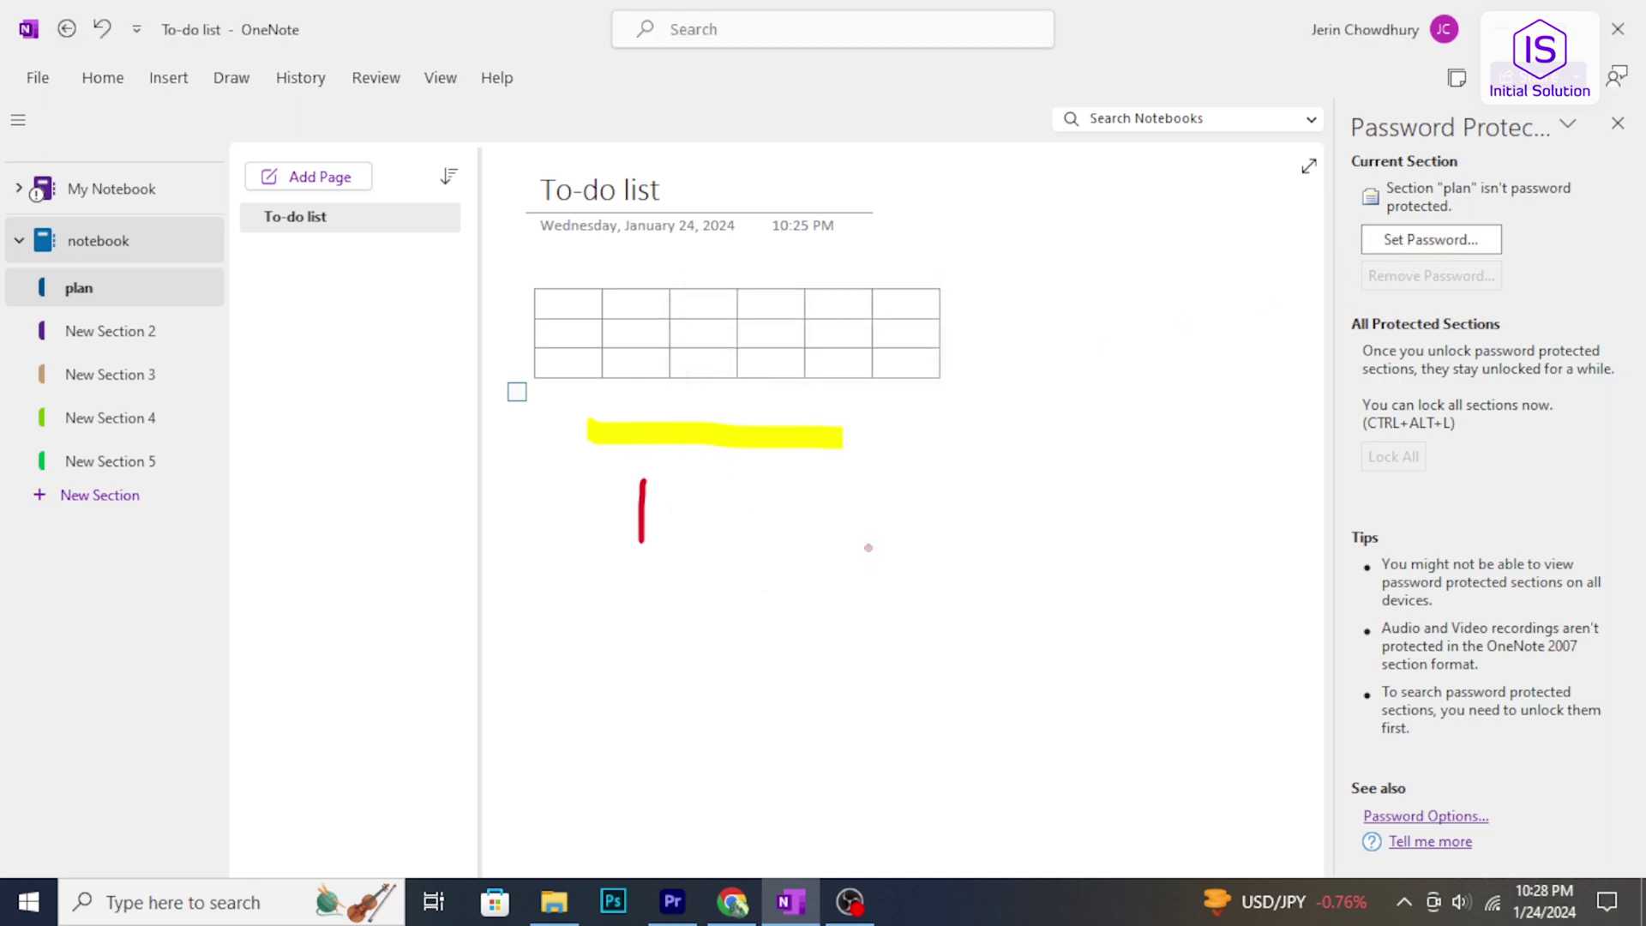
left_click(439, 85)
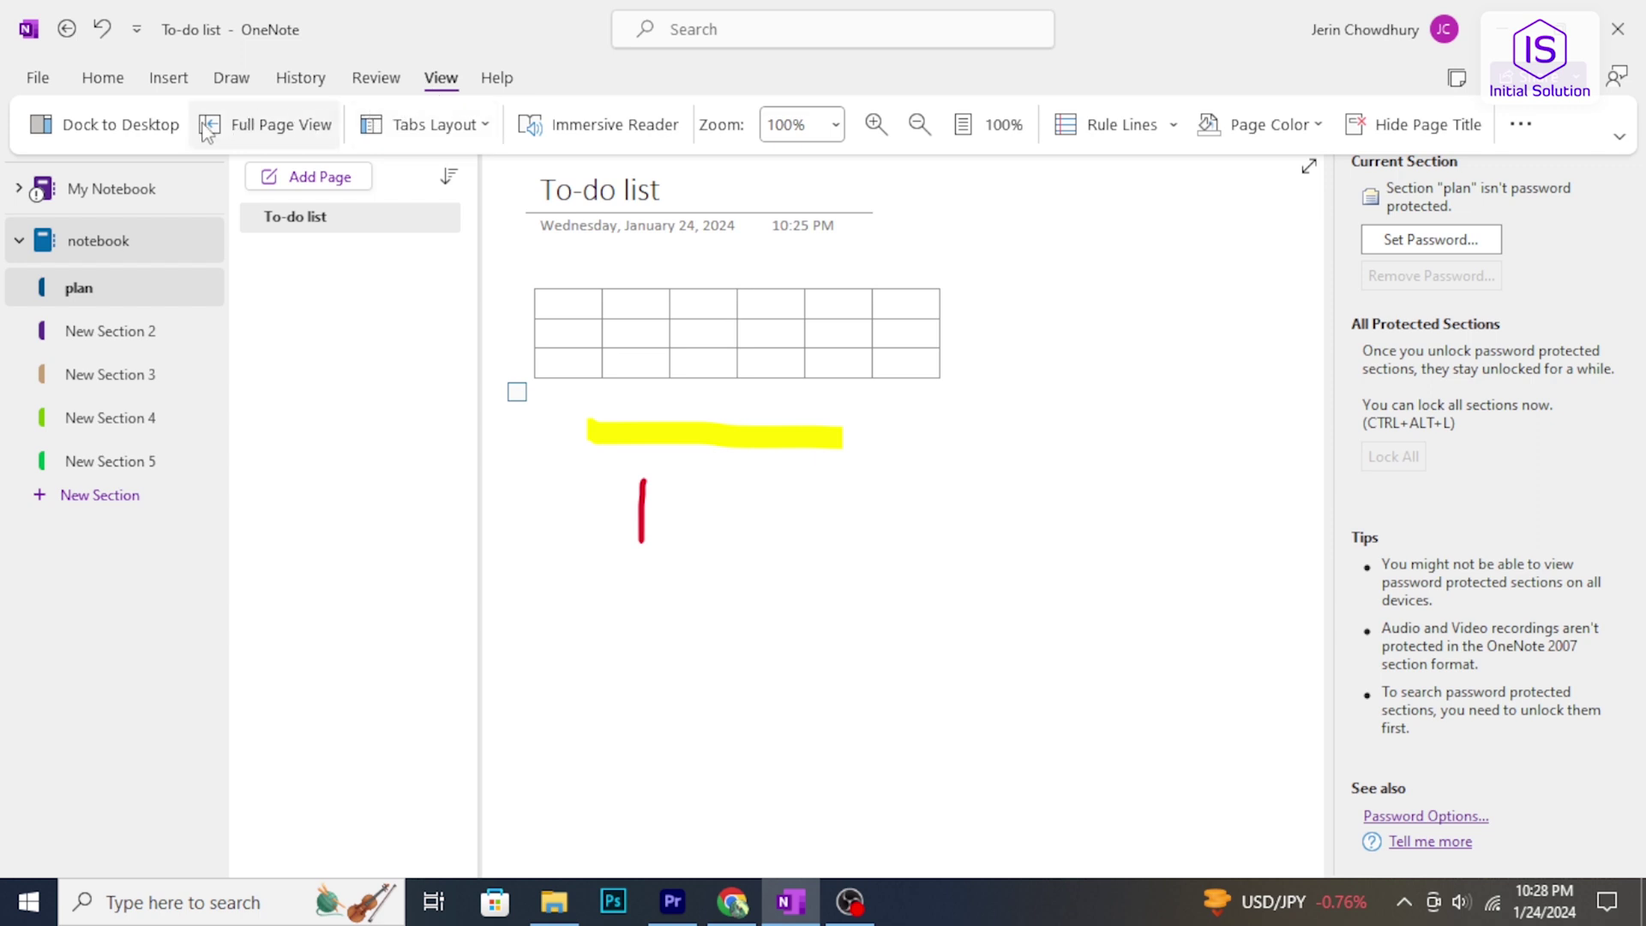
Step: Toggle Full Page View on and off, returning to the View ribbon
left_click(310, 131)
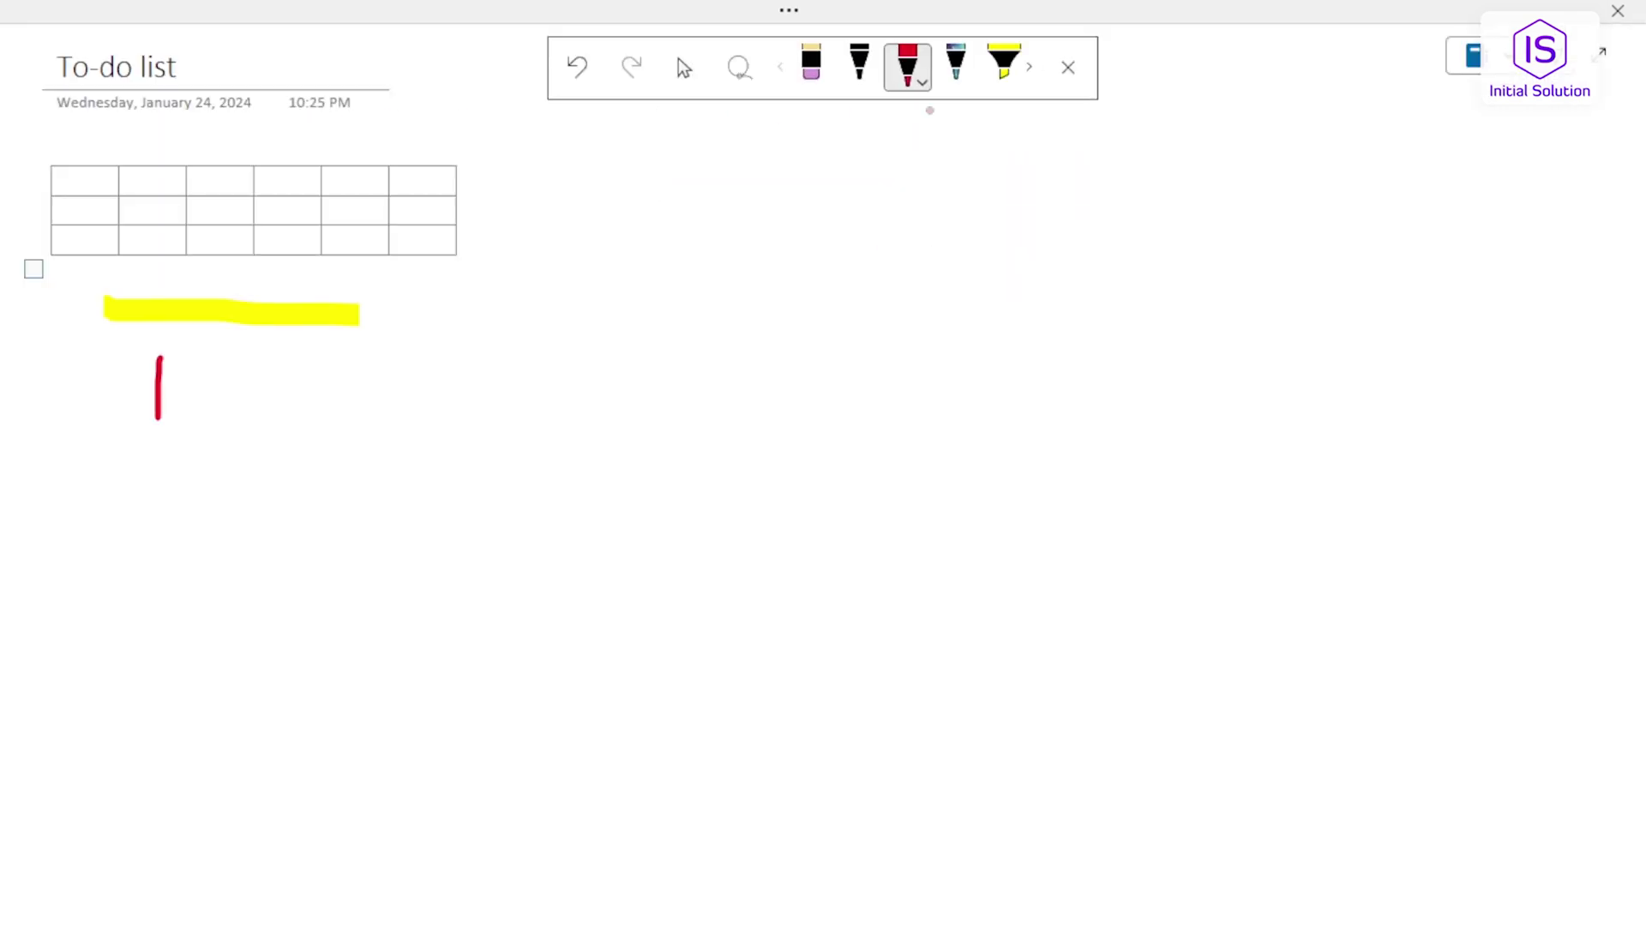
left_click(1601, 54)
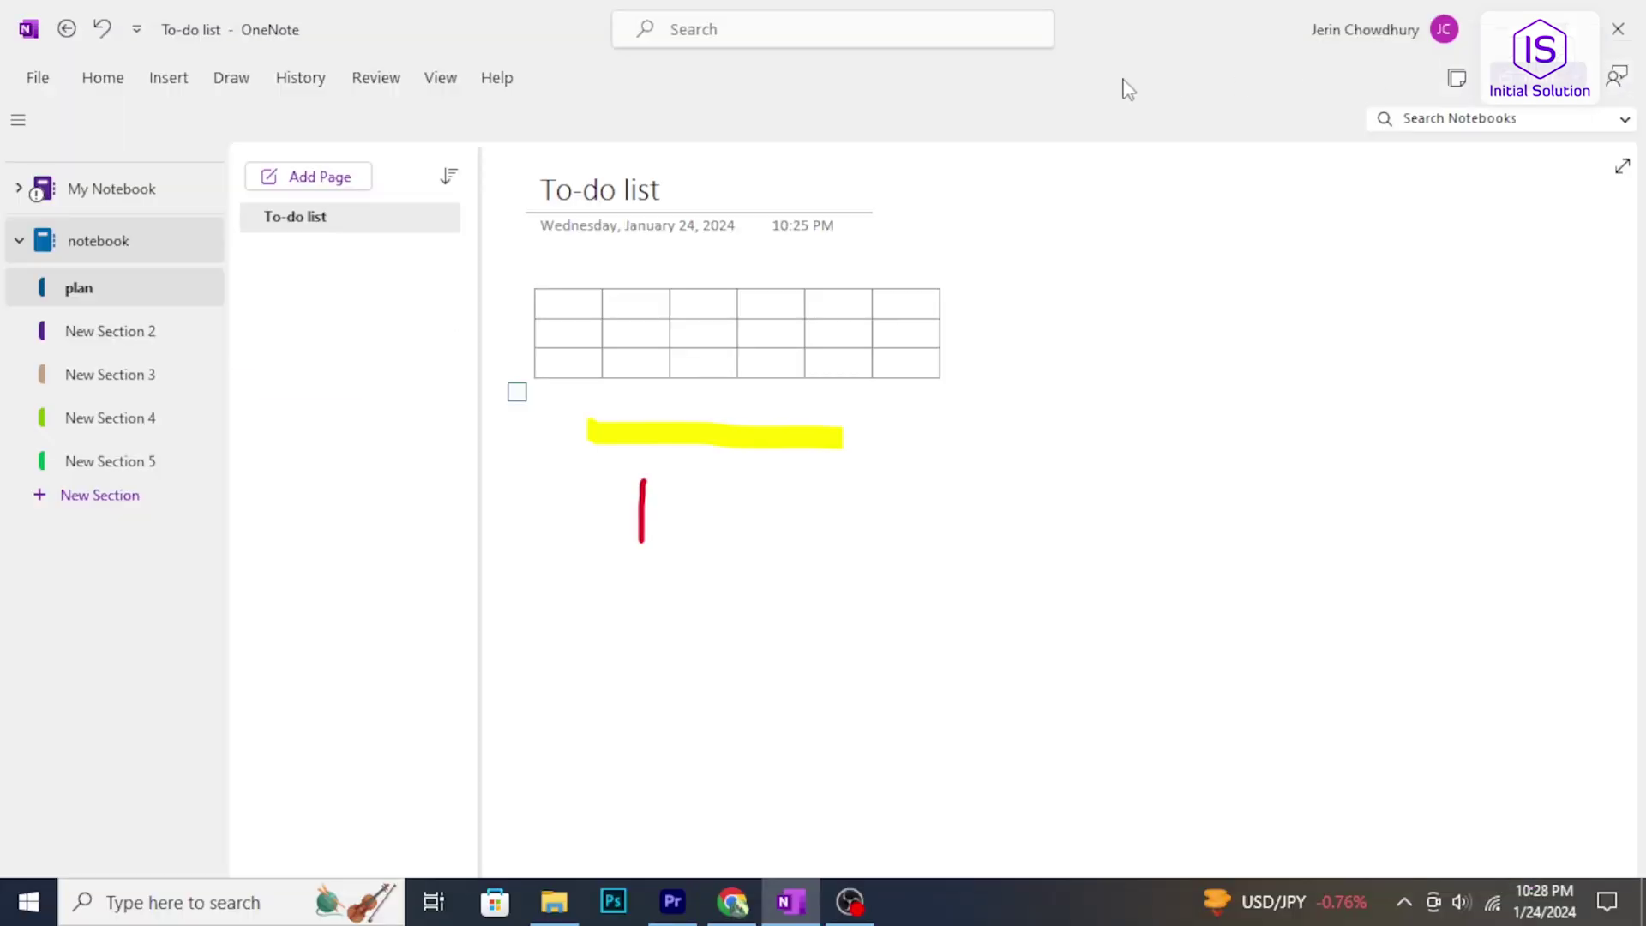
left_click(437, 78)
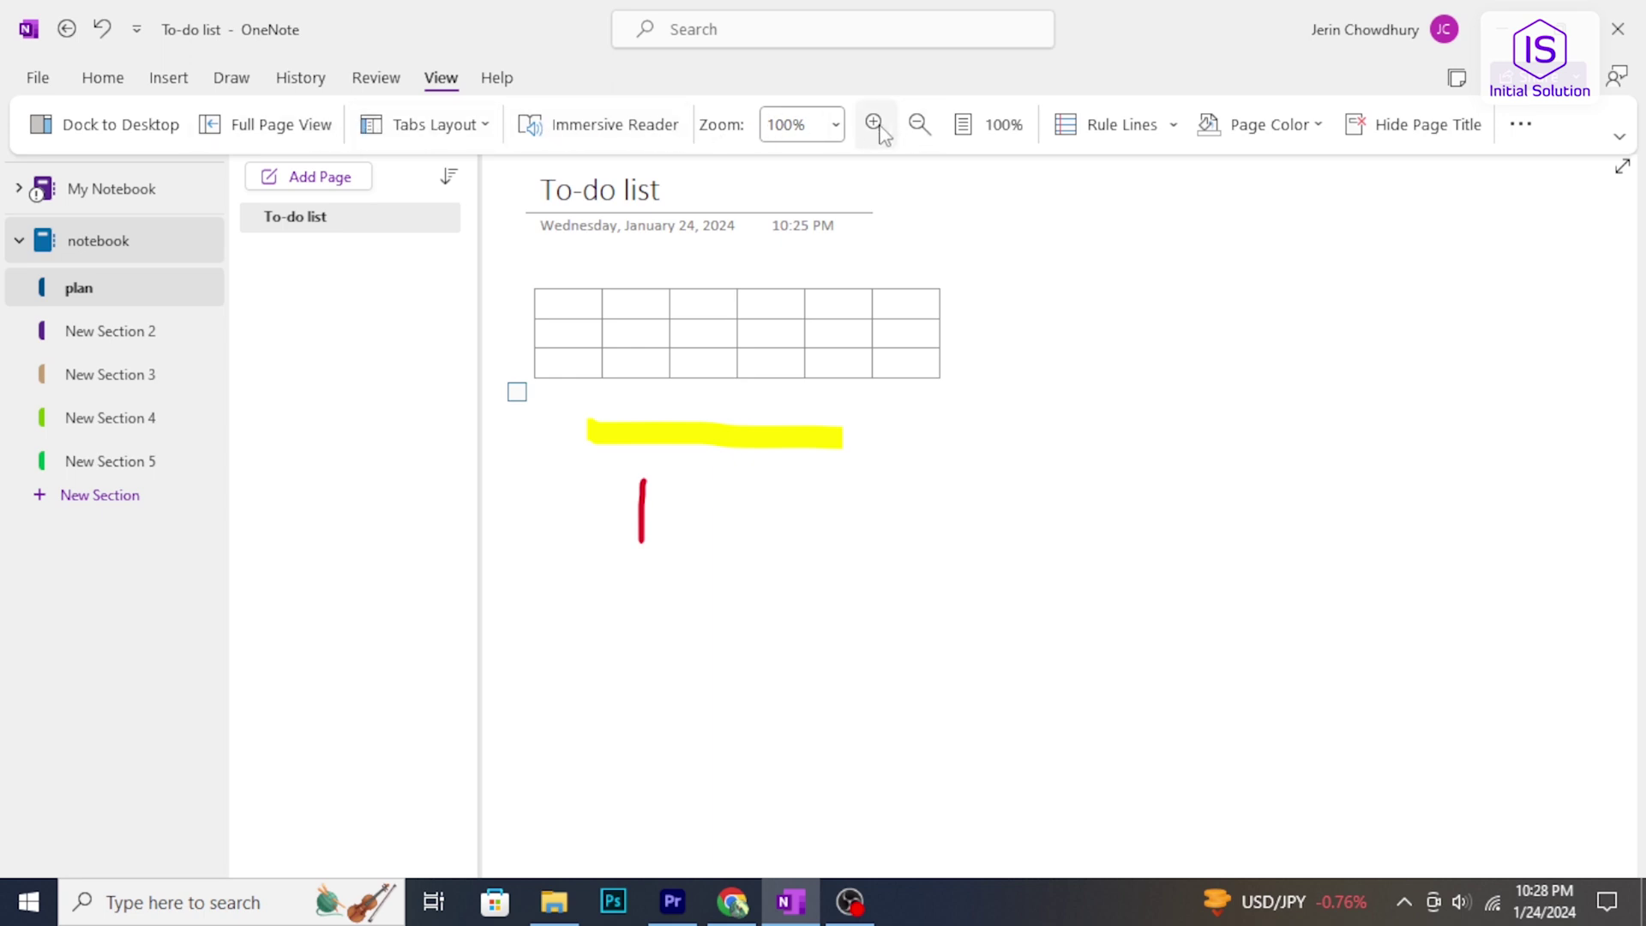
Step: Choose a Grid Lines rule-line pattern and light green from Page Color
left_click(1171, 129)
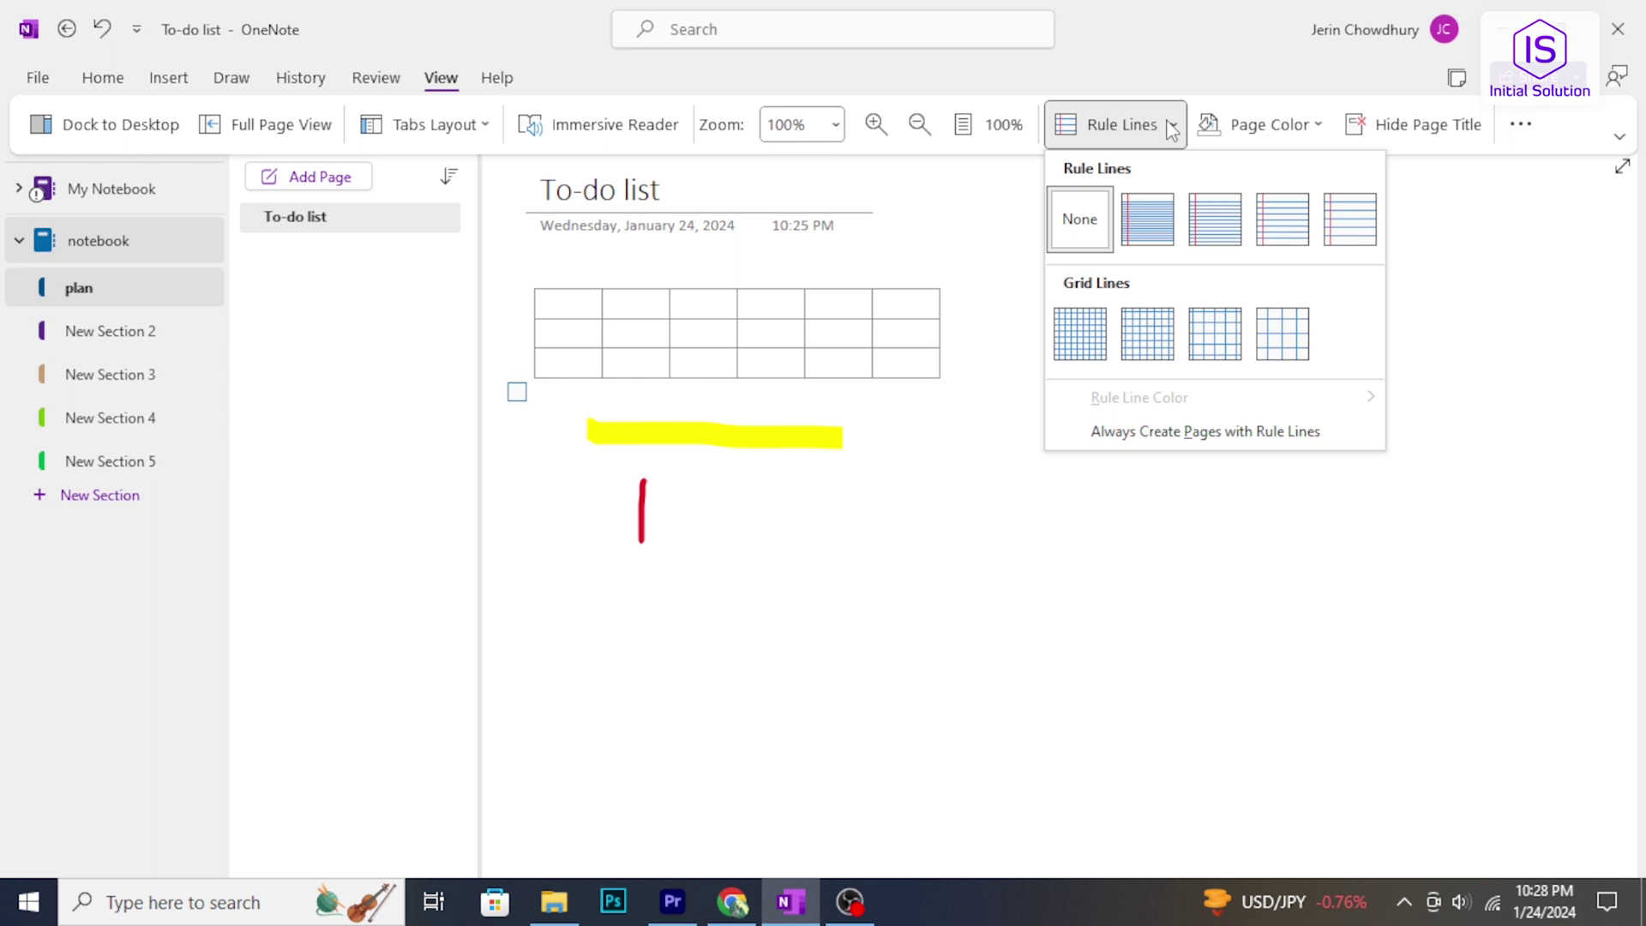
left_click(1210, 333)
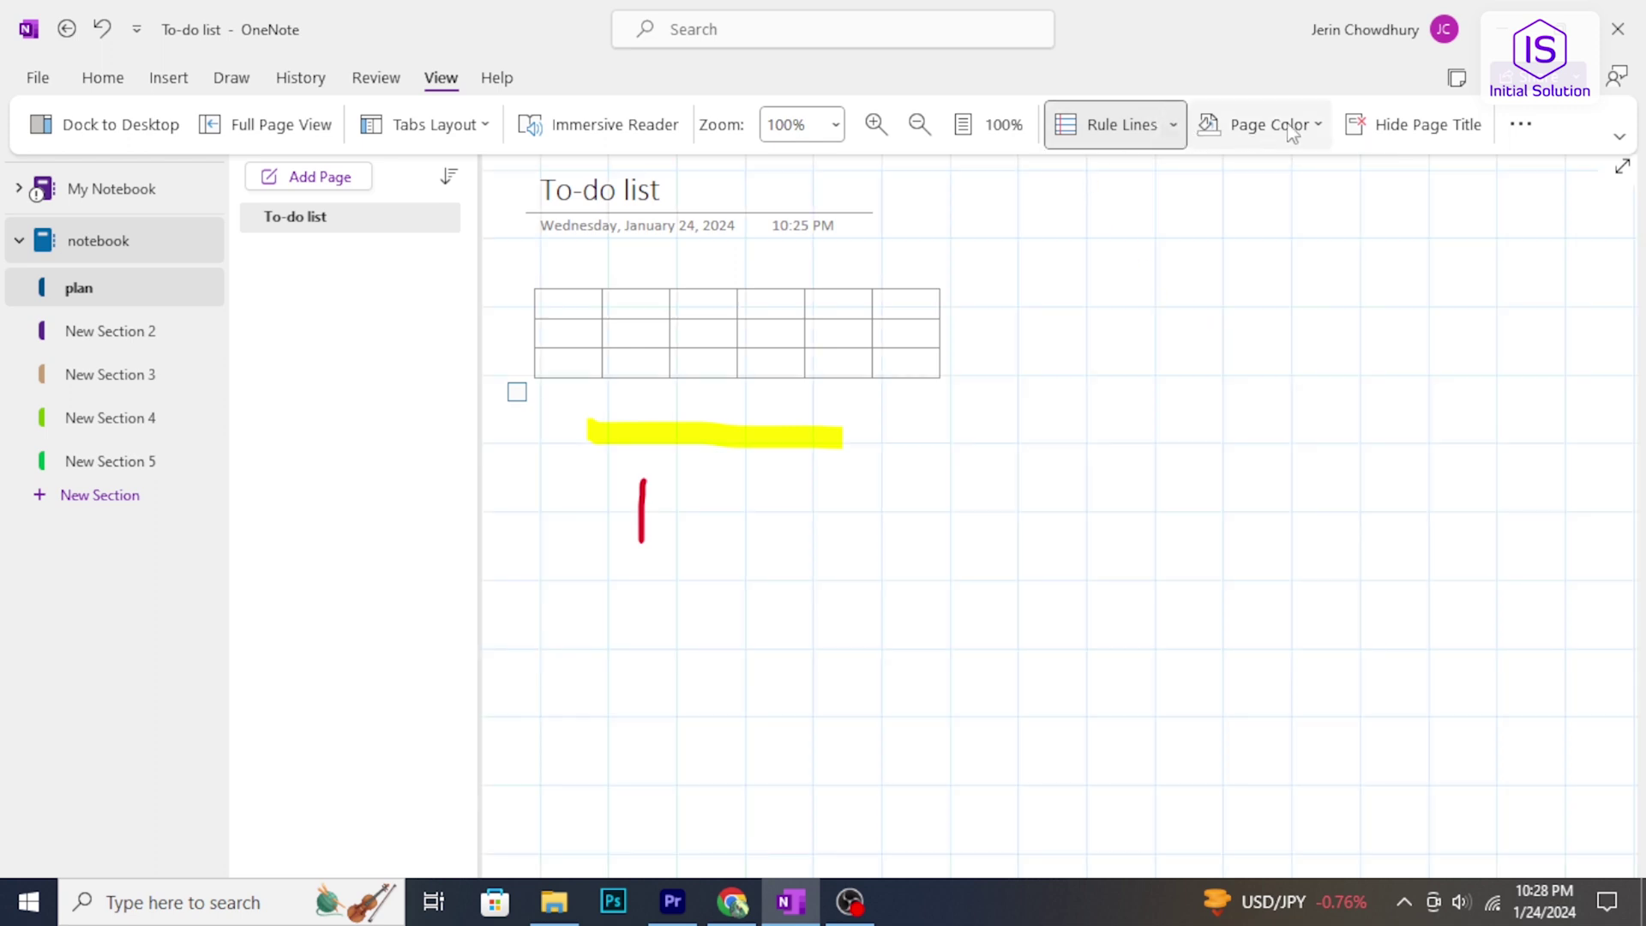
left_click(1318, 130)
left_click(1329, 224)
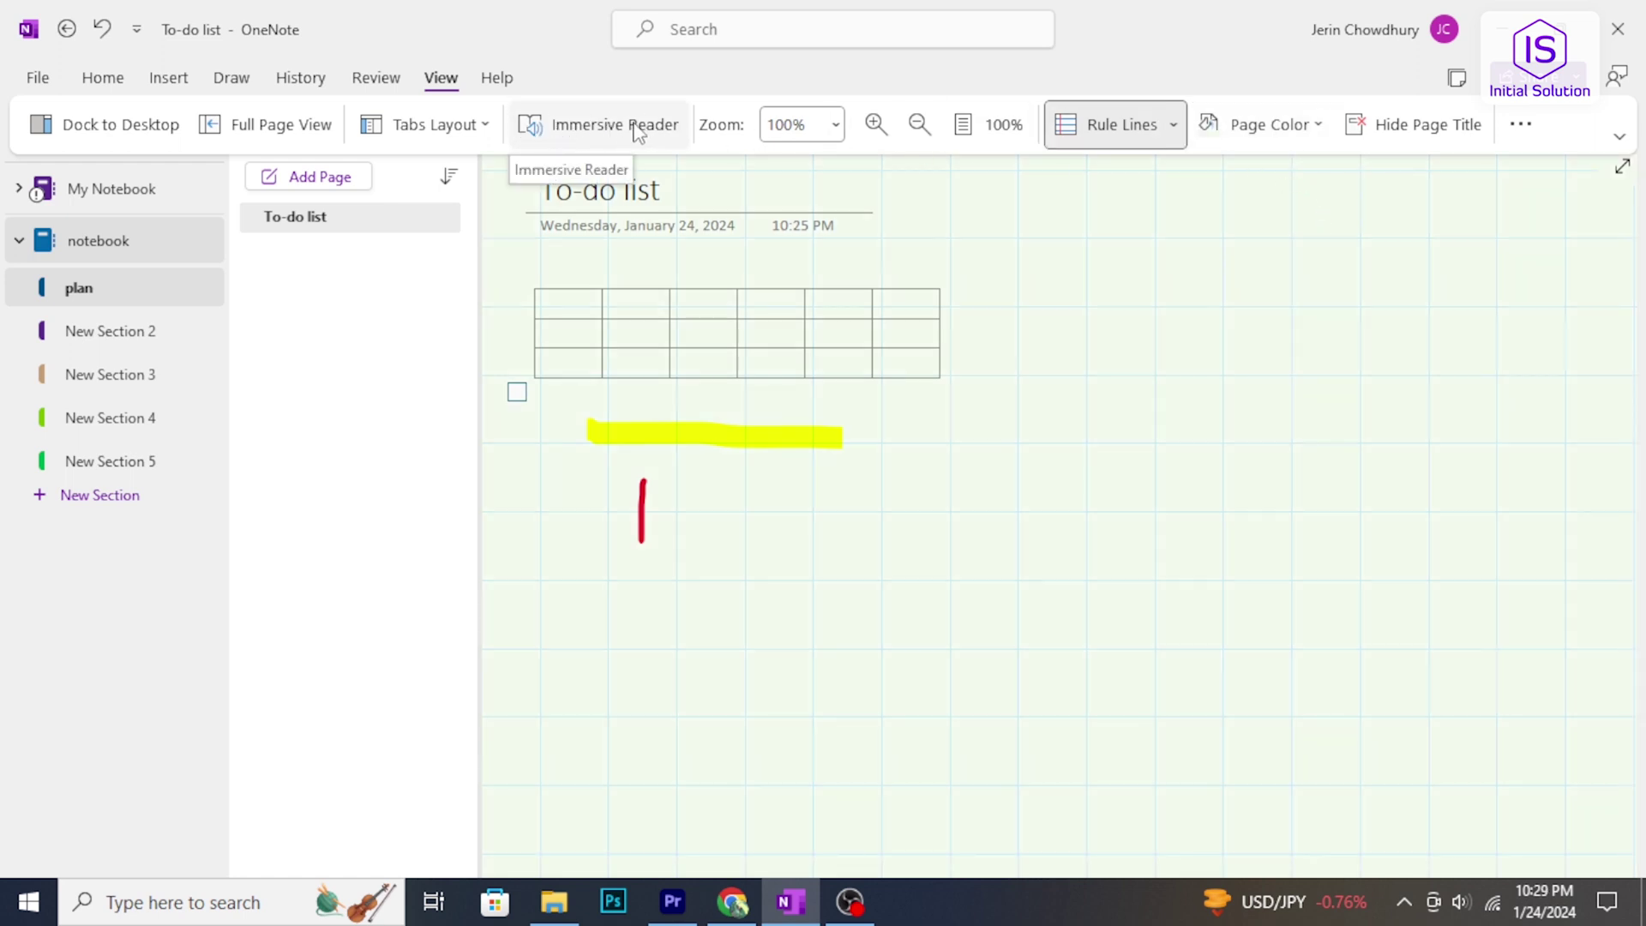
Step: Browse the File menu's New and Open notebook pages
left_click(39, 85)
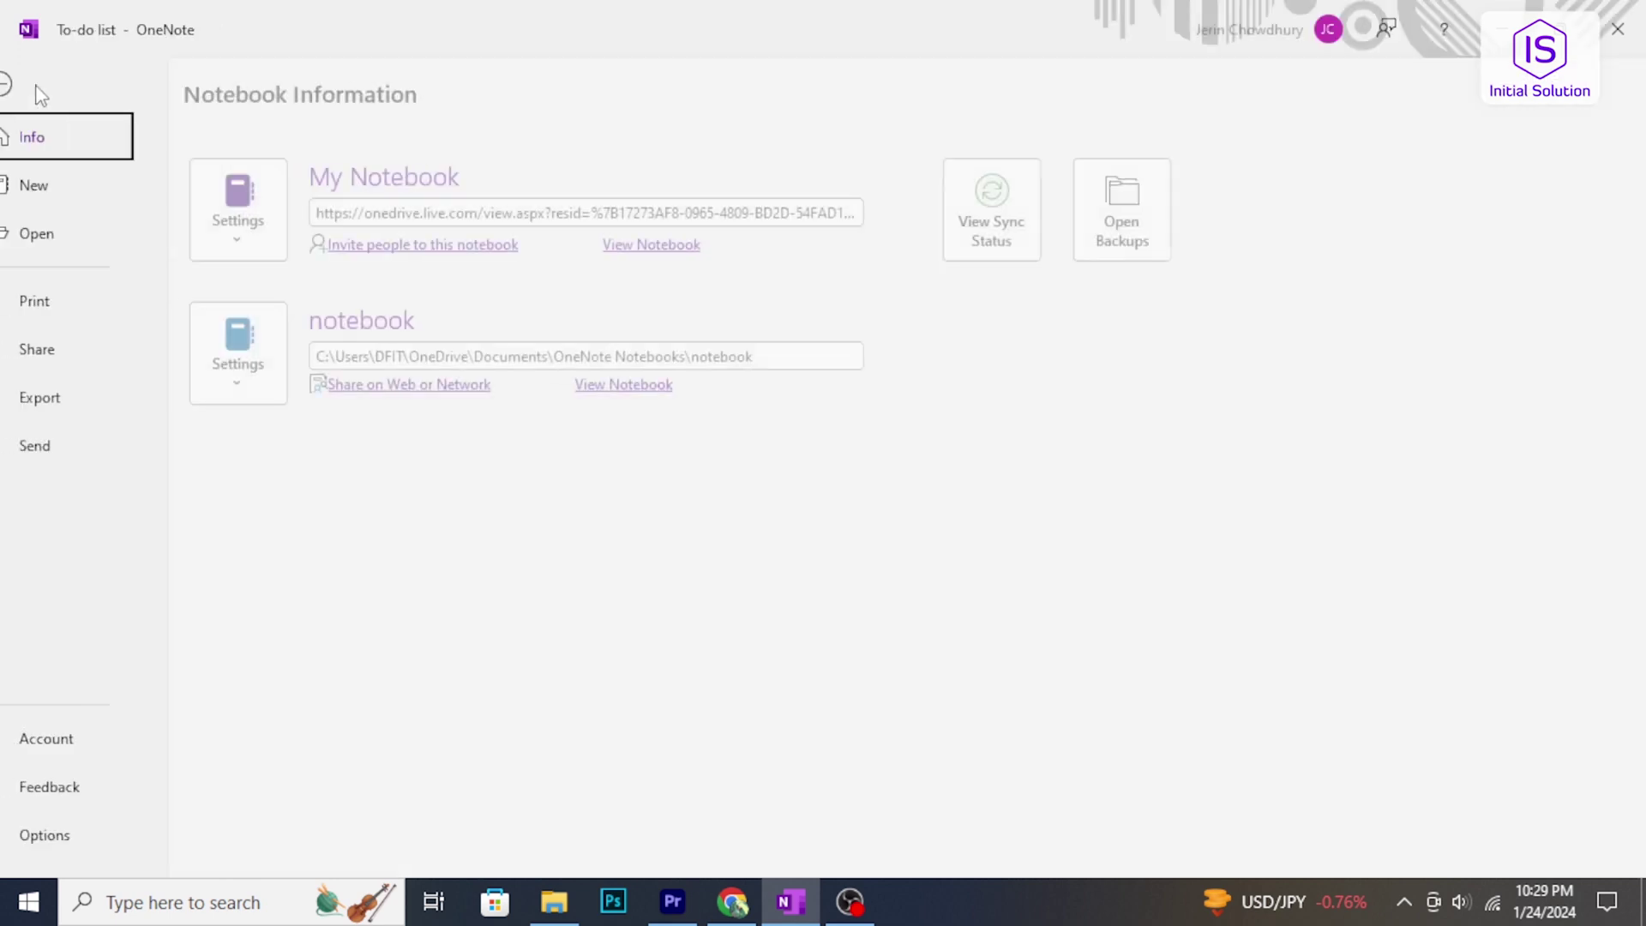
left_click(62, 204)
left_click(69, 237)
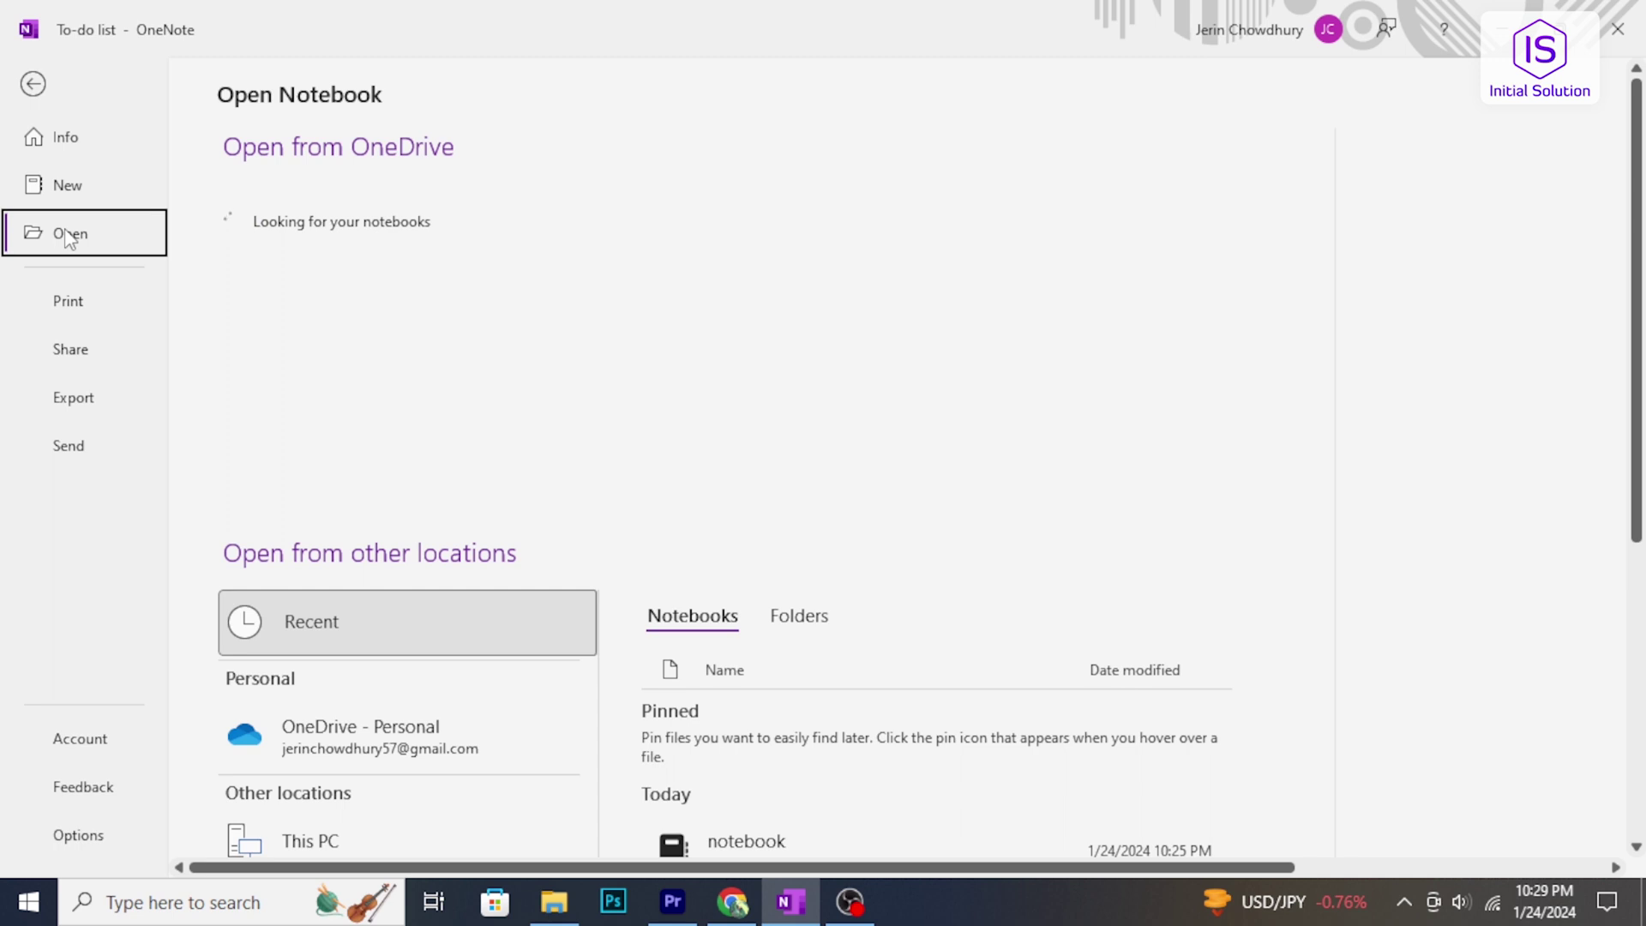
Step: View the Share options and close them without sharing, then reach Export from Info
left_click(63, 352)
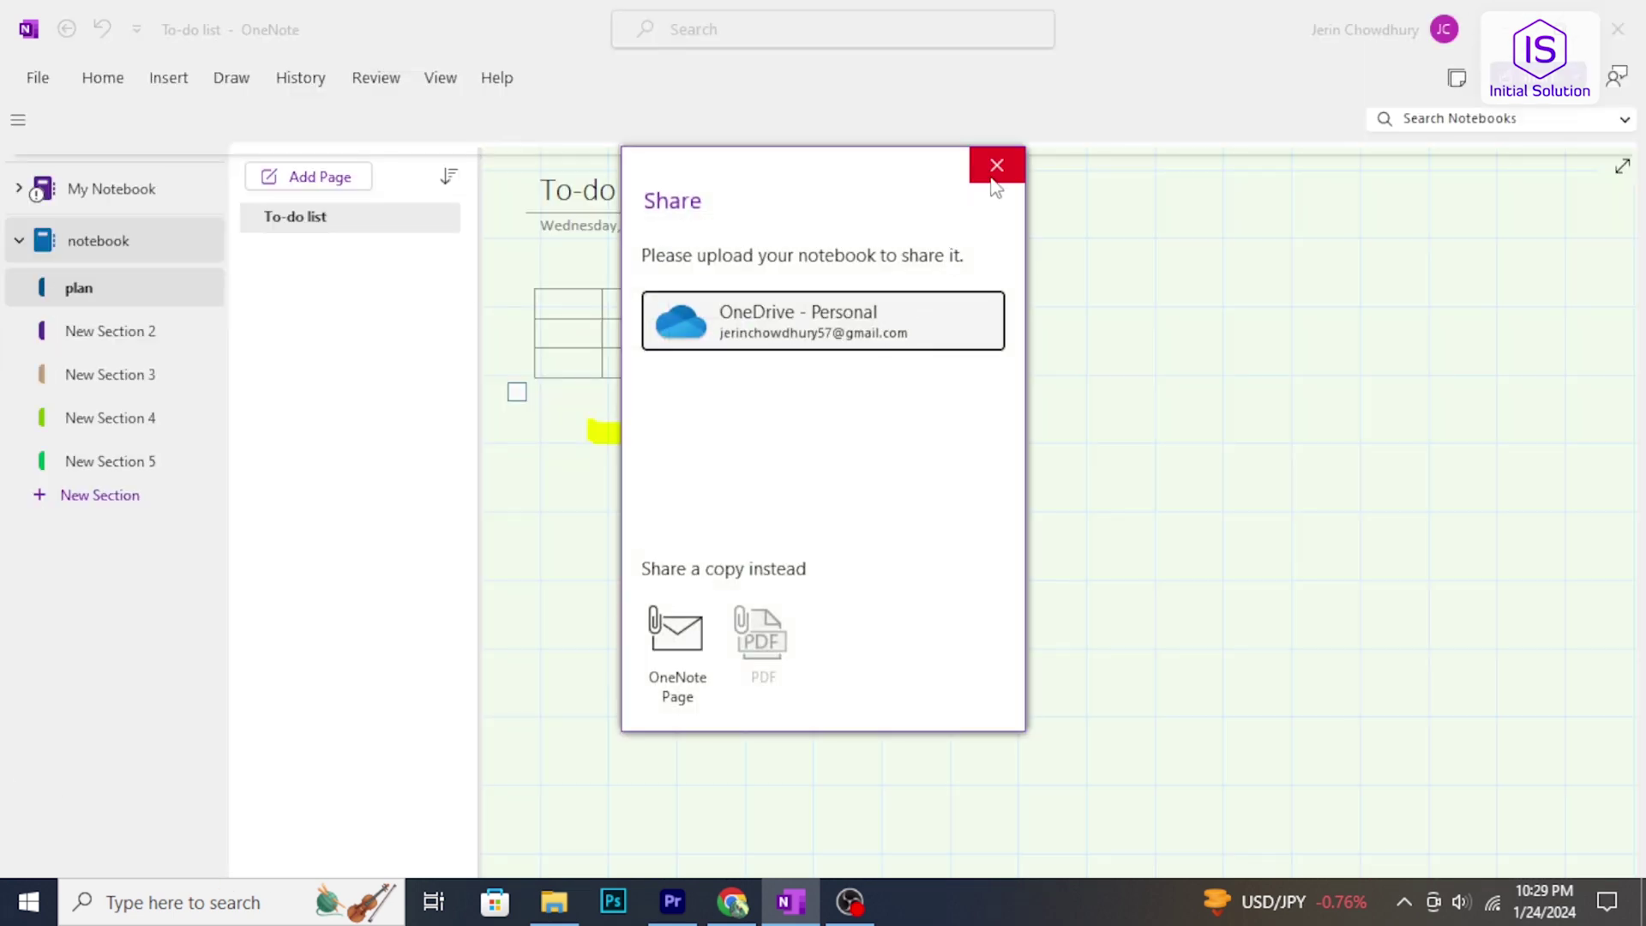
left_click(997, 165)
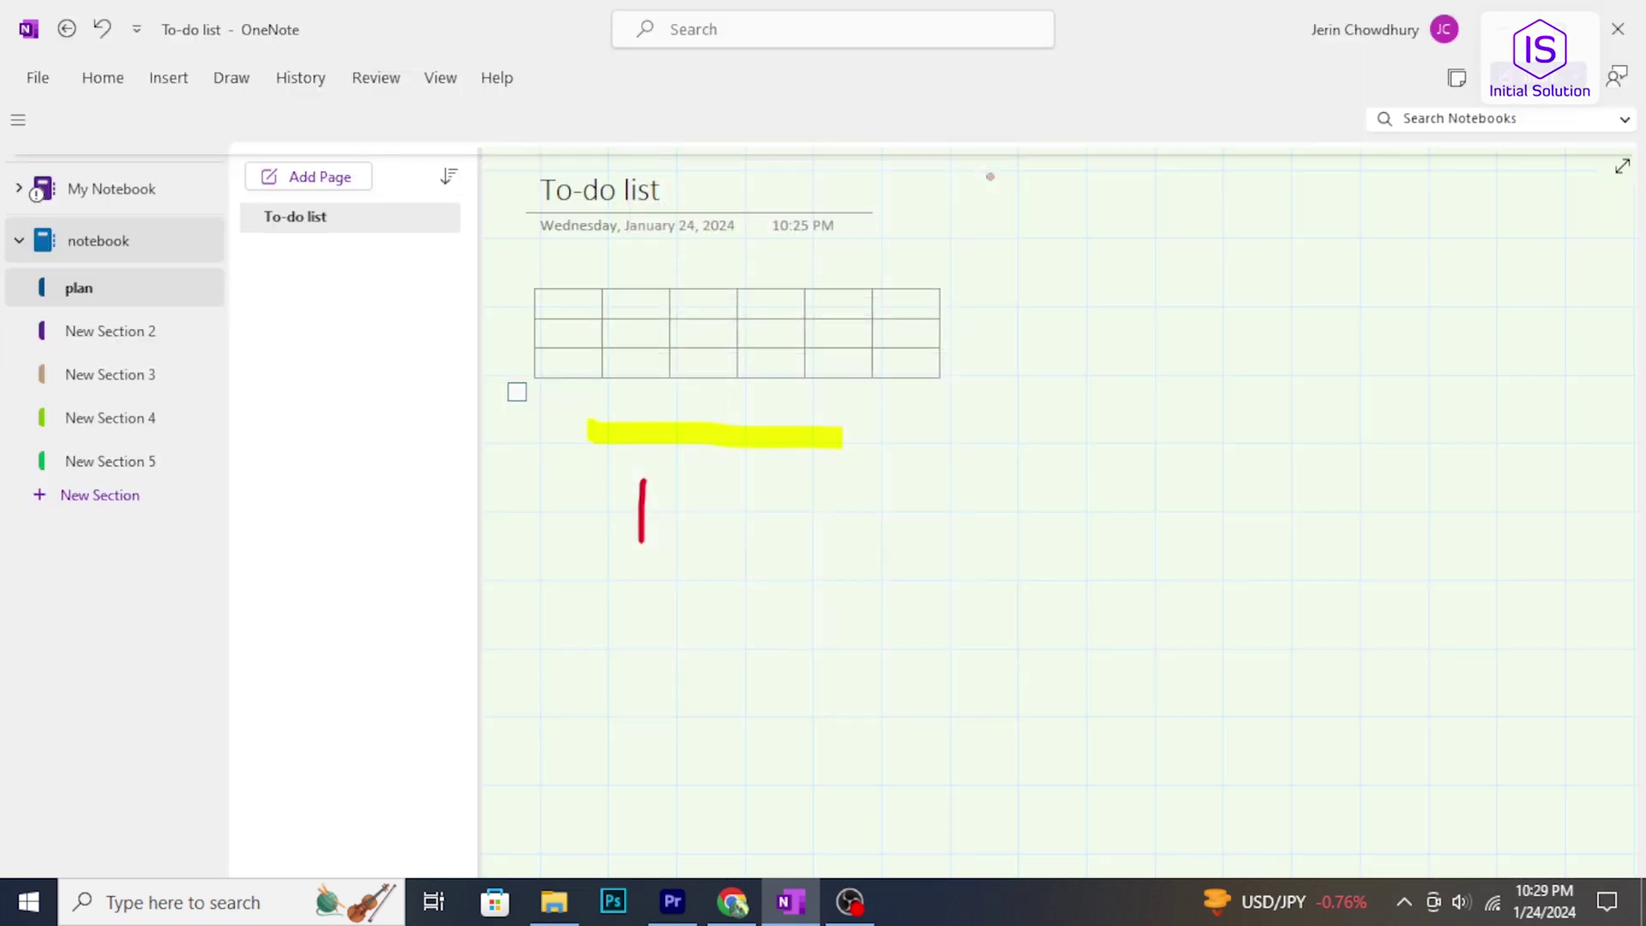
left_click(42, 82)
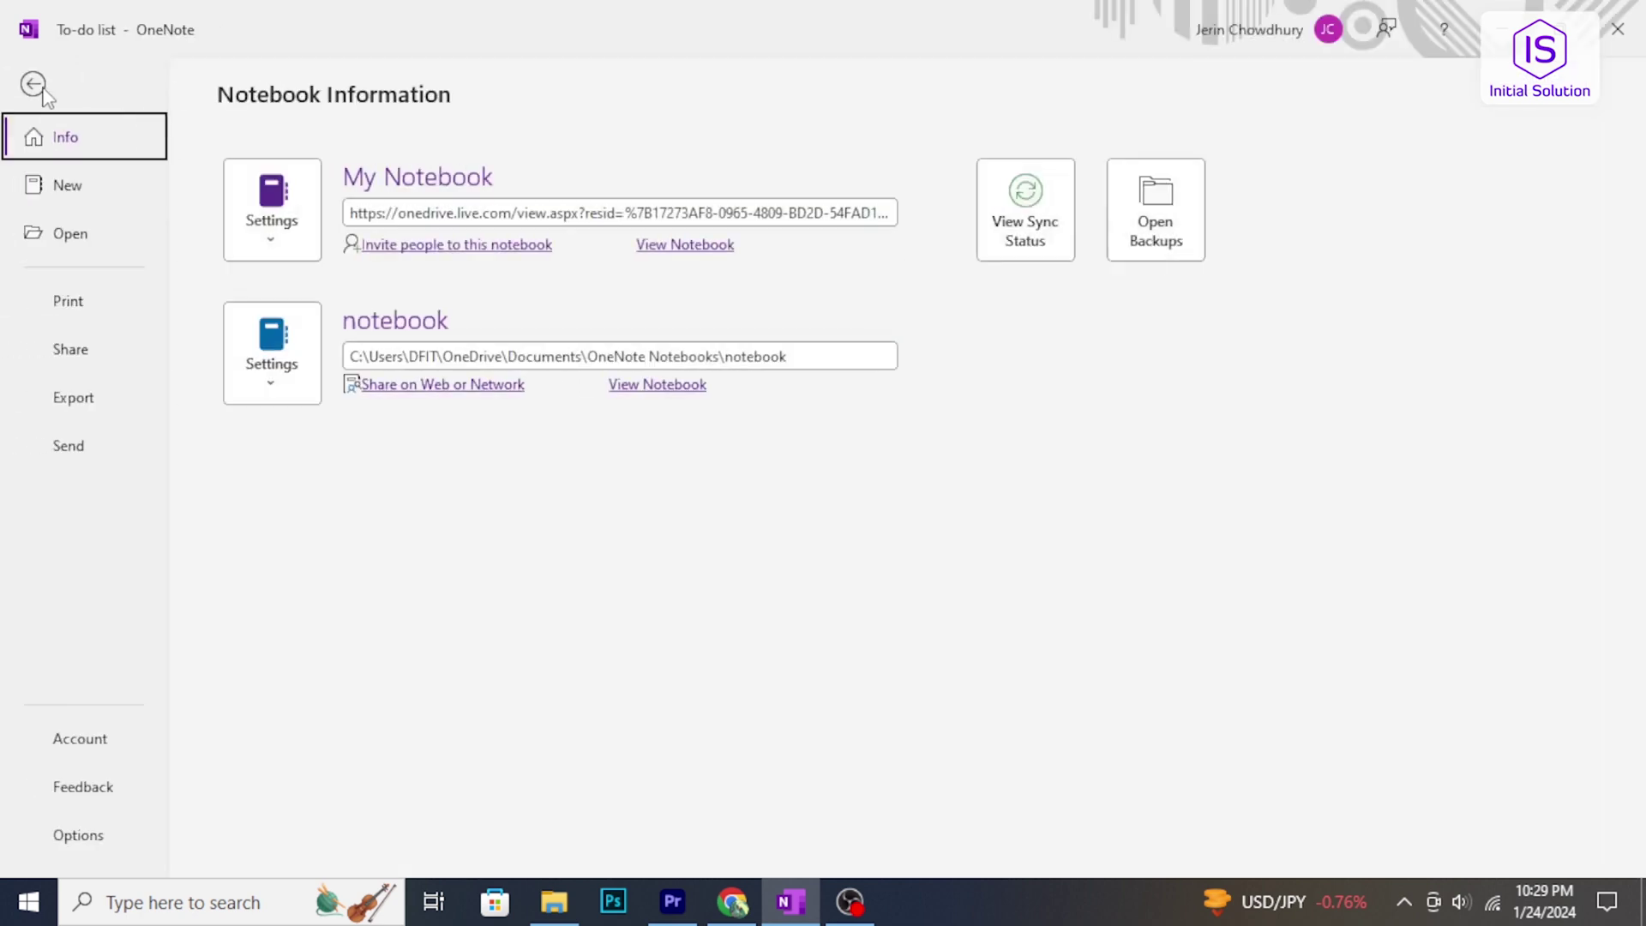
left_click(73, 403)
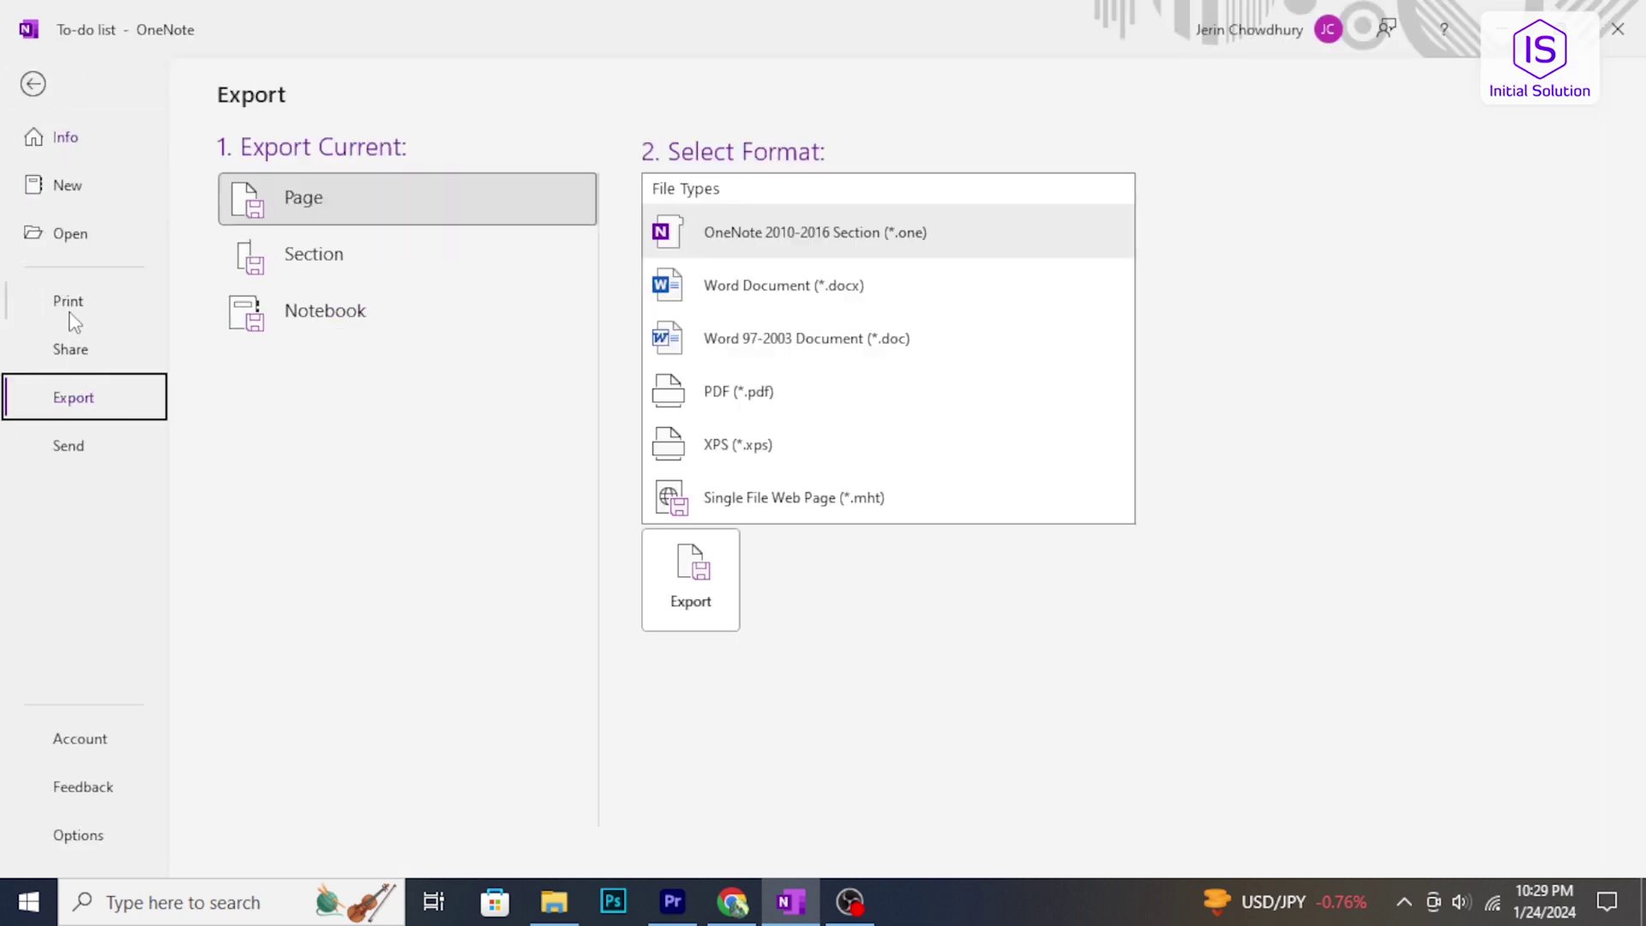
Step: Set the export scope to the current Page and the format to Word 97-2003 (*.doc)
left_click(73, 319)
left_click(79, 402)
left_click(352, 254)
left_click(365, 218)
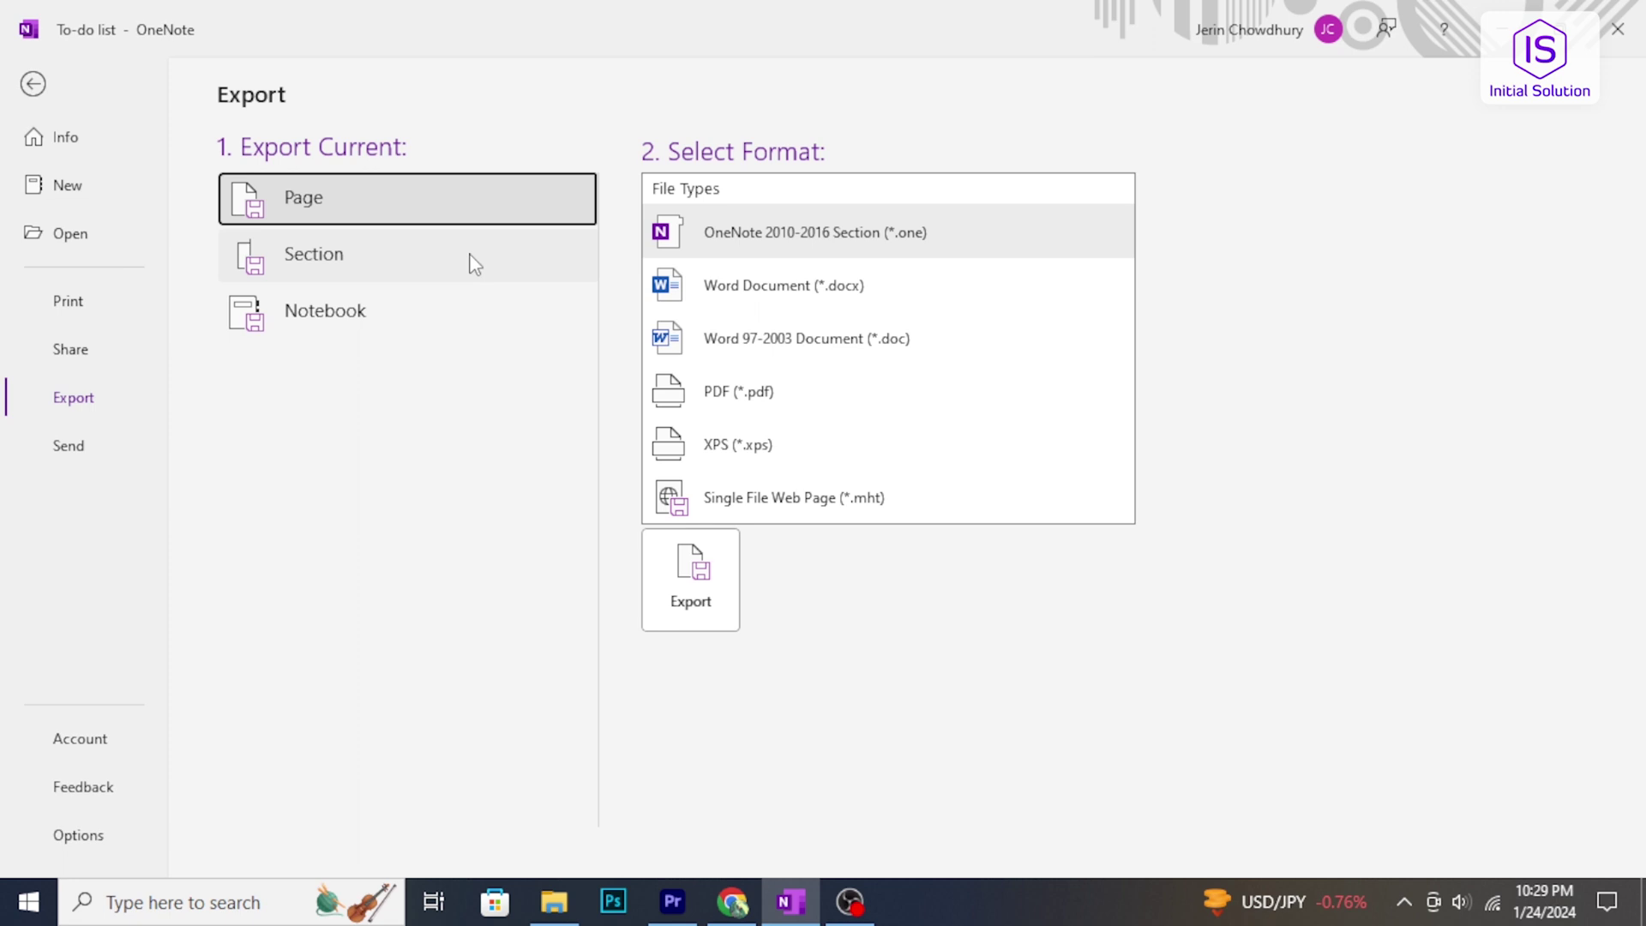
left_click(819, 394)
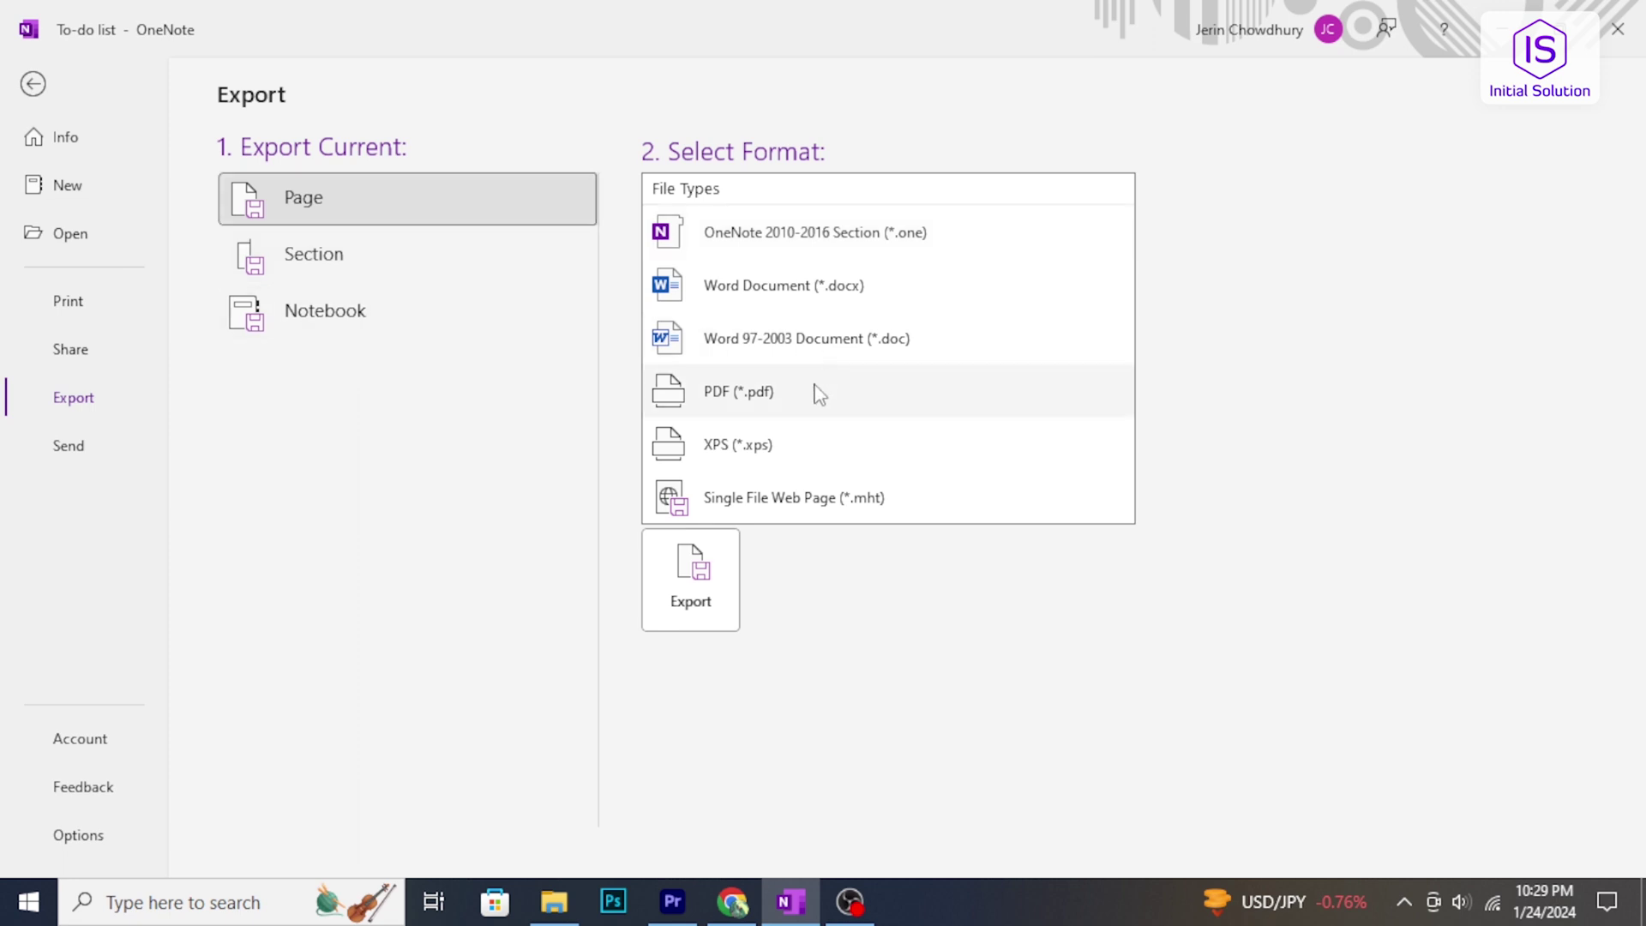
left_click(789, 360)
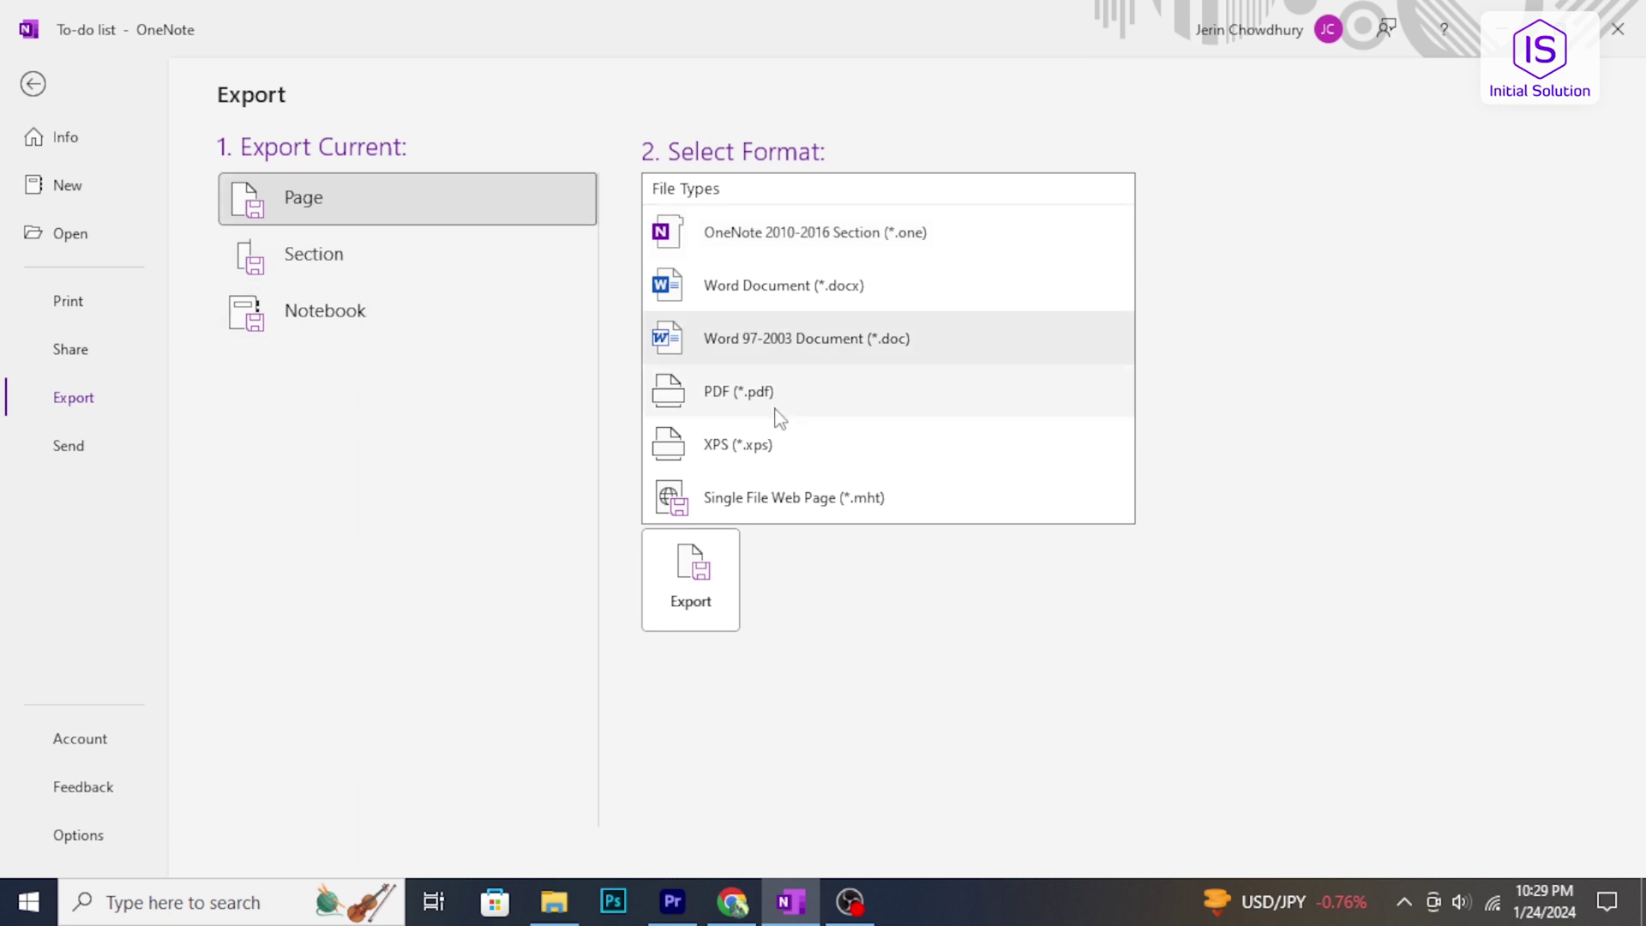